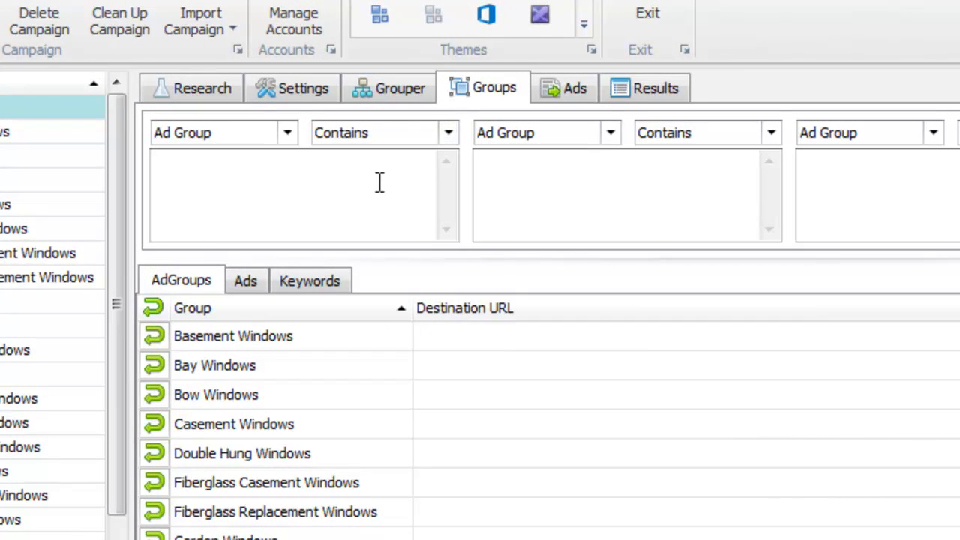
Examine the three ad group filters, including the column choices and match conditions offered by the first filter
left_click(387, 192)
left_click(528, 190)
left_click(877, 202)
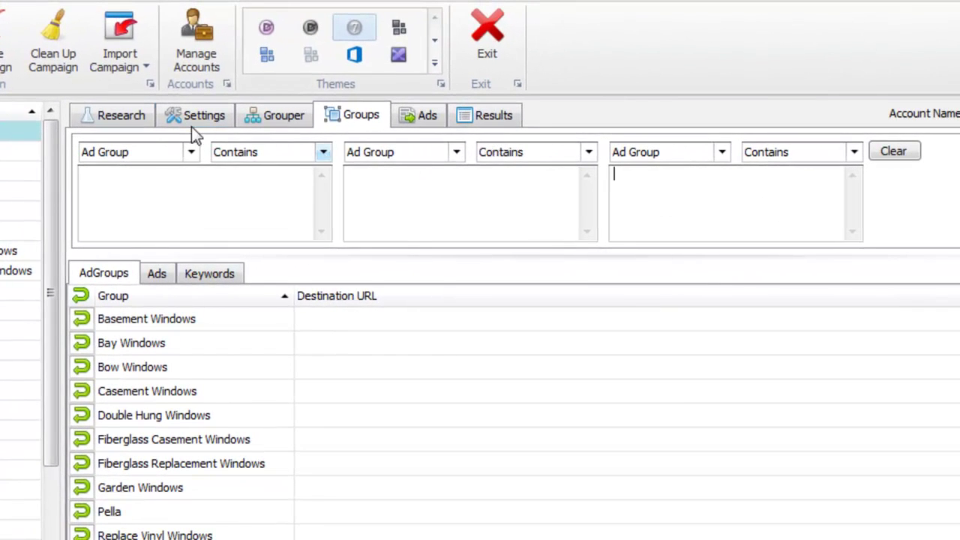
left_click(217, 147)
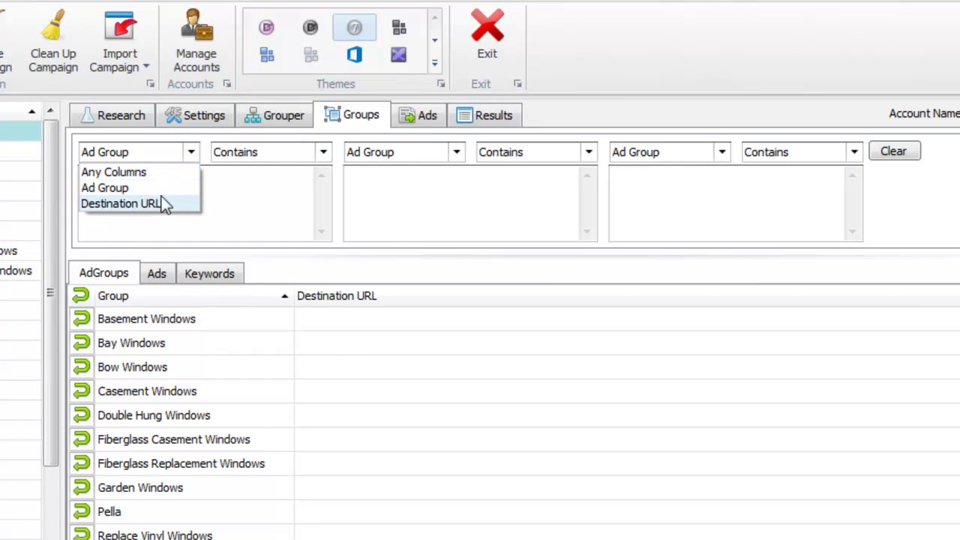
left_click(231, 185)
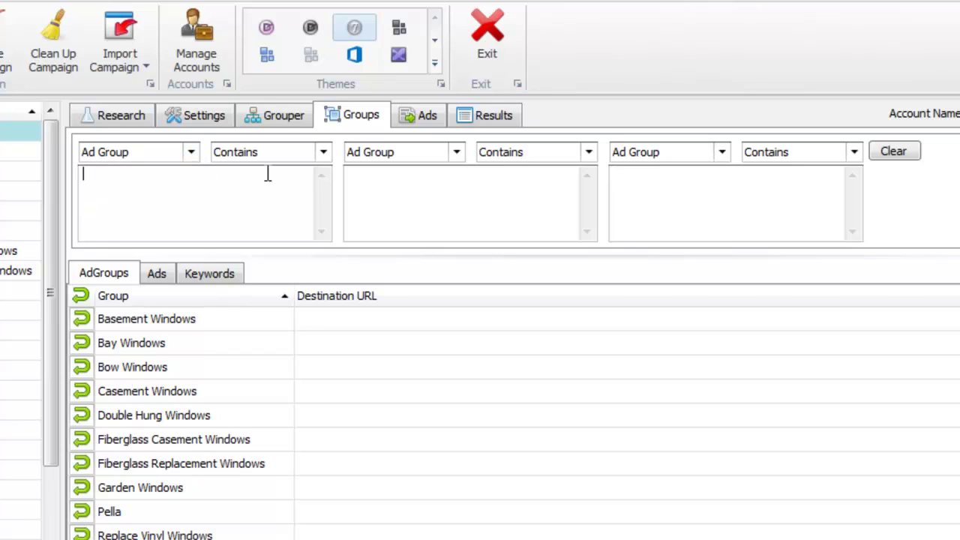
left_click(324, 152)
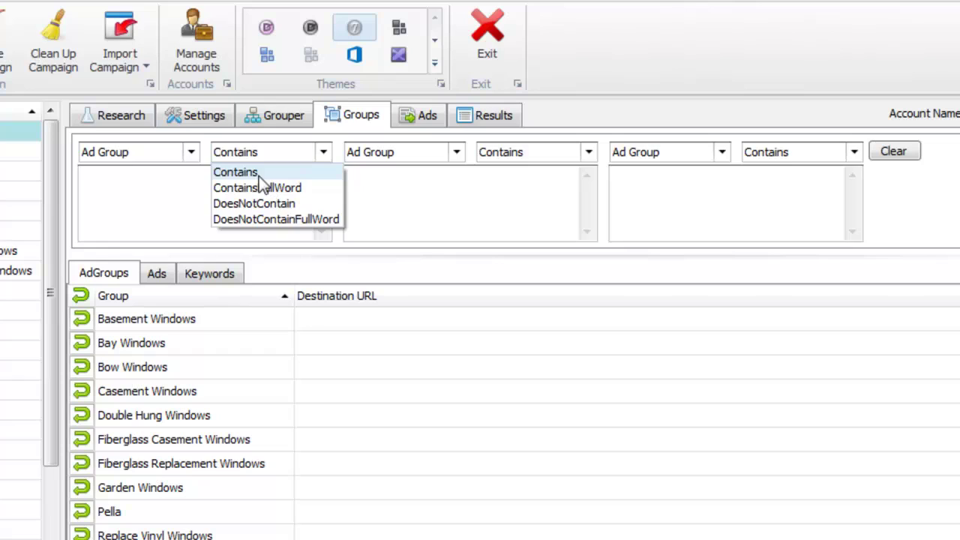
left_click(129, 200)
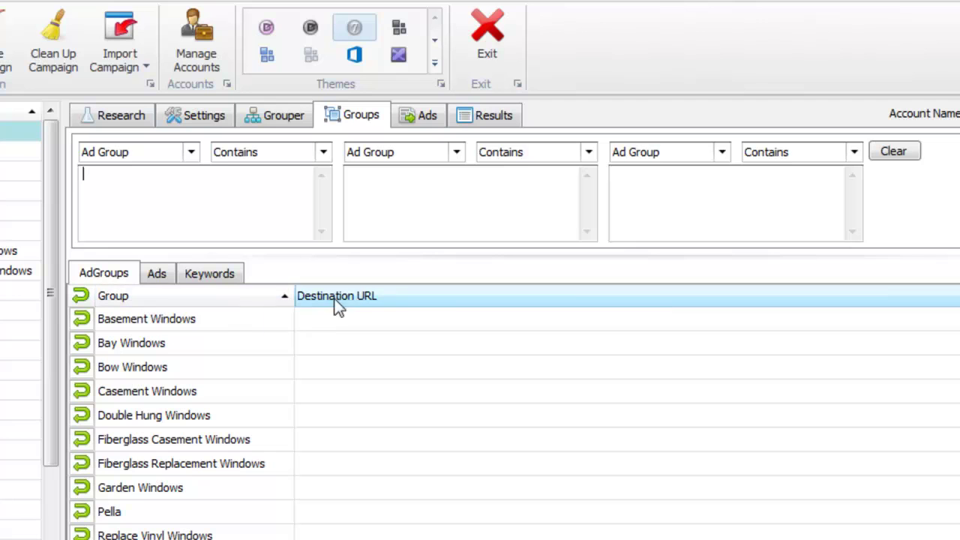
left_click(193, 153)
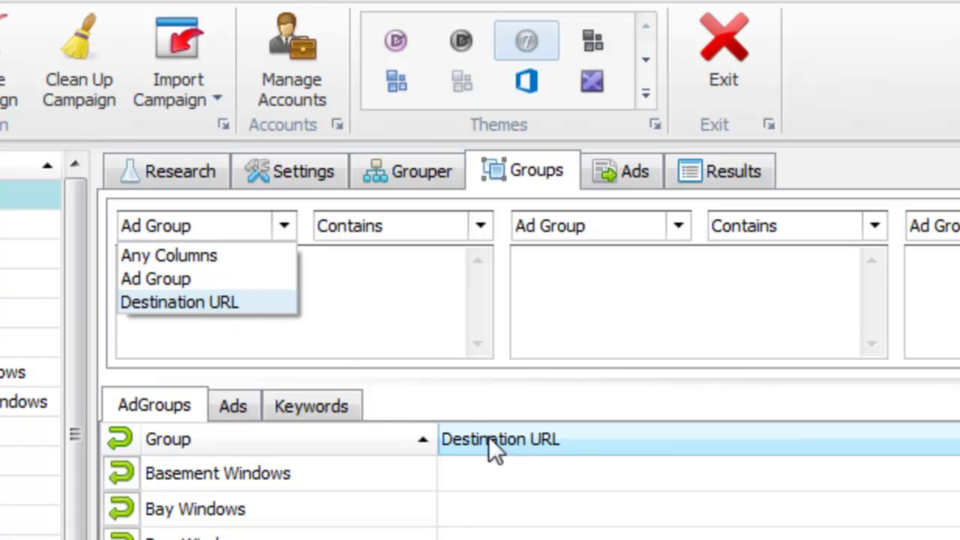
left_click(372, 307)
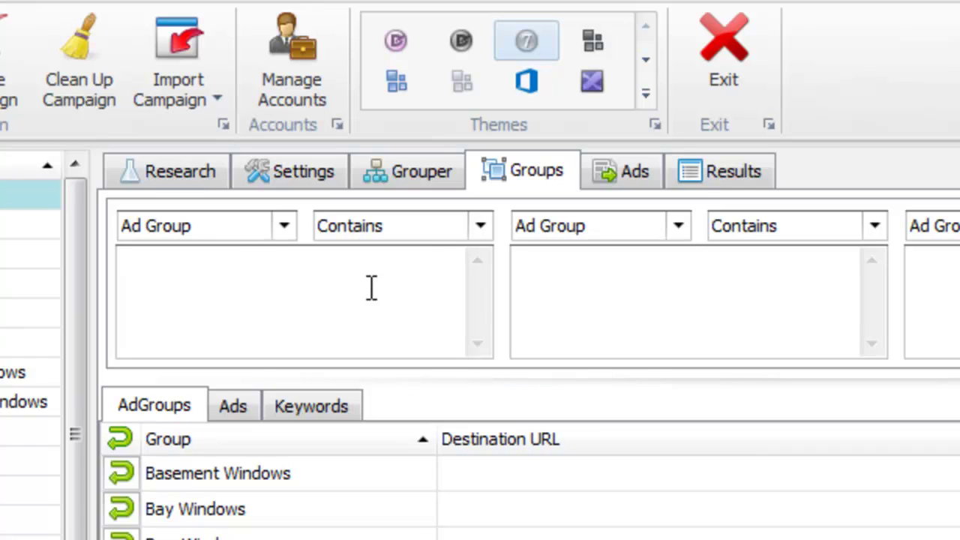
left_click(394, 232)
left_click(394, 249)
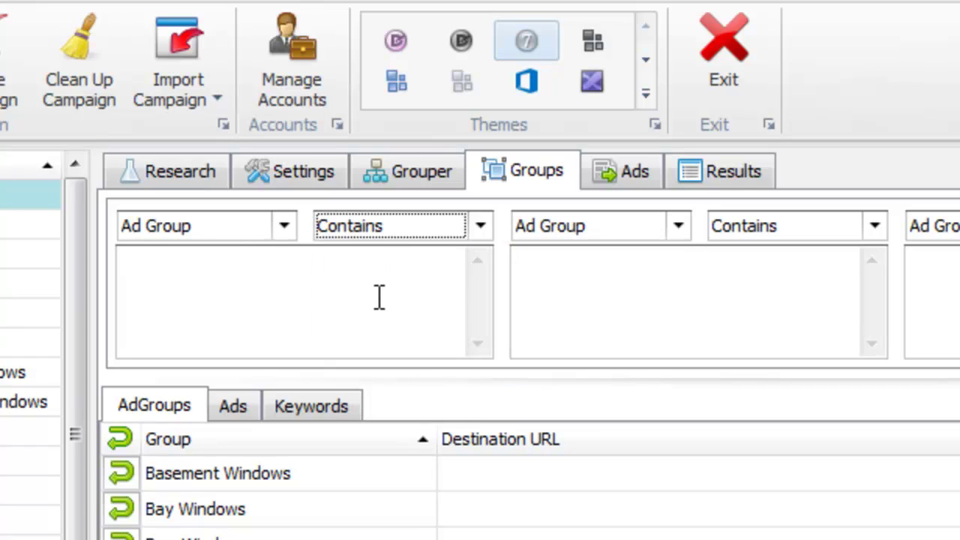
Filter the ad groups to those containing "window" and clear the filter again
left_click(380, 297)
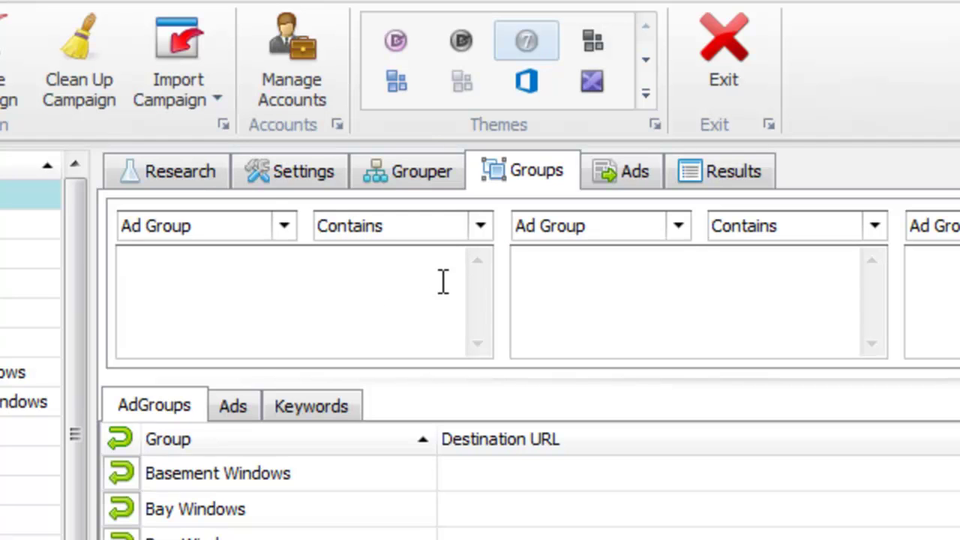
type("window")
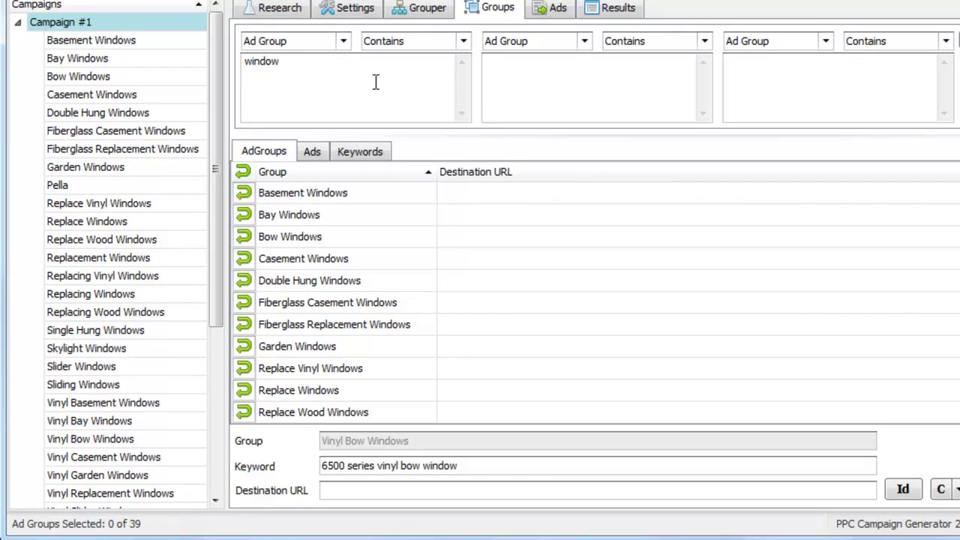
left_click(958, 41)
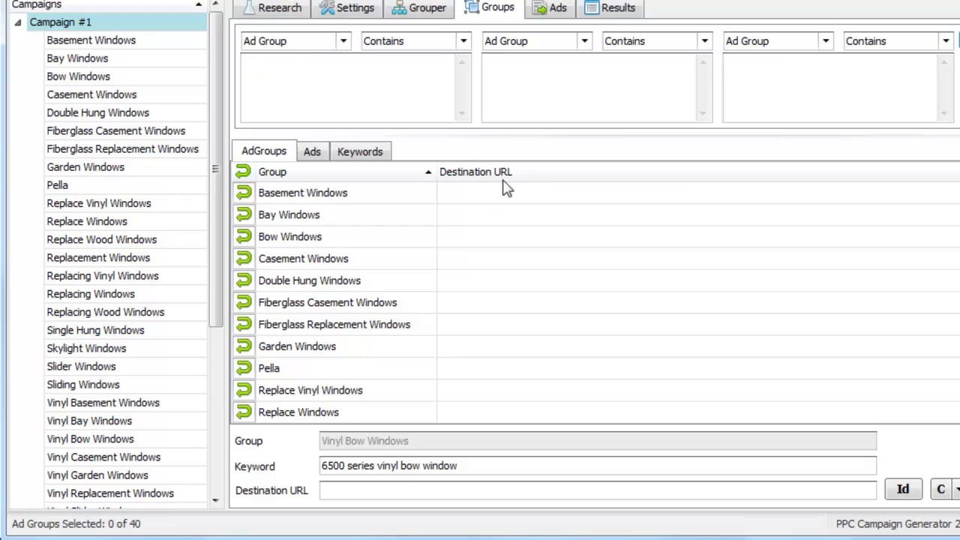
Filter the ad groups to names containing "window", using the second filter with DoesNotContain to exclude "windows"
left_click(392, 75)
type("window")
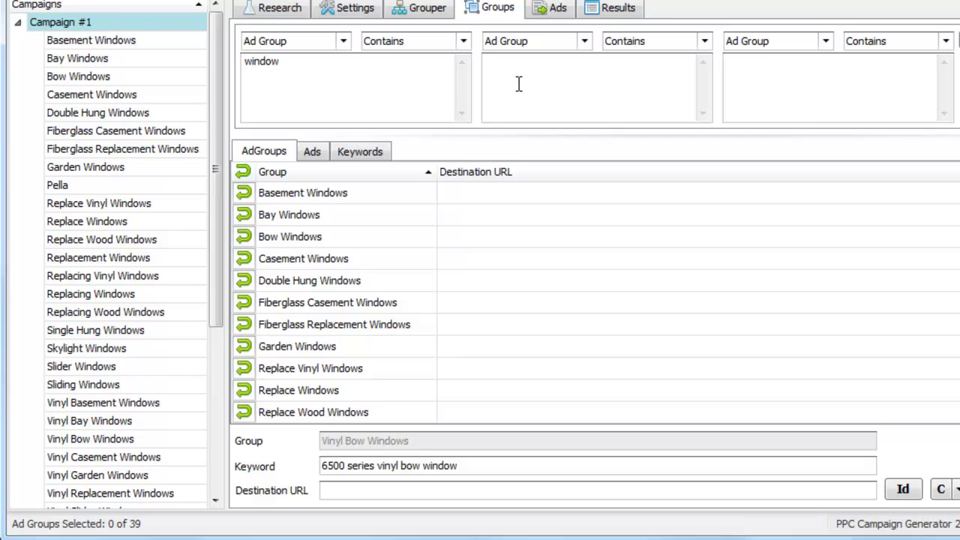
left_click(621, 44)
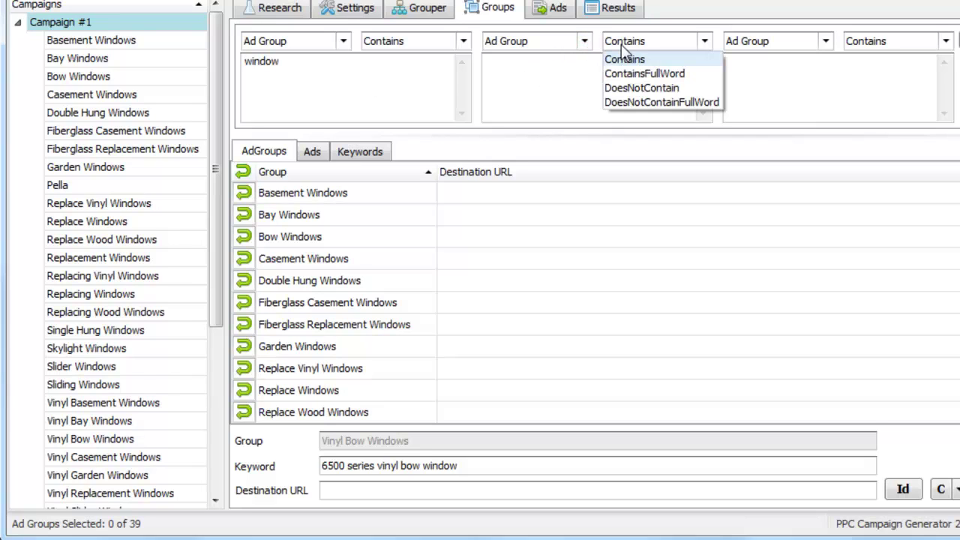
left_click(645, 88)
left_click(647, 86)
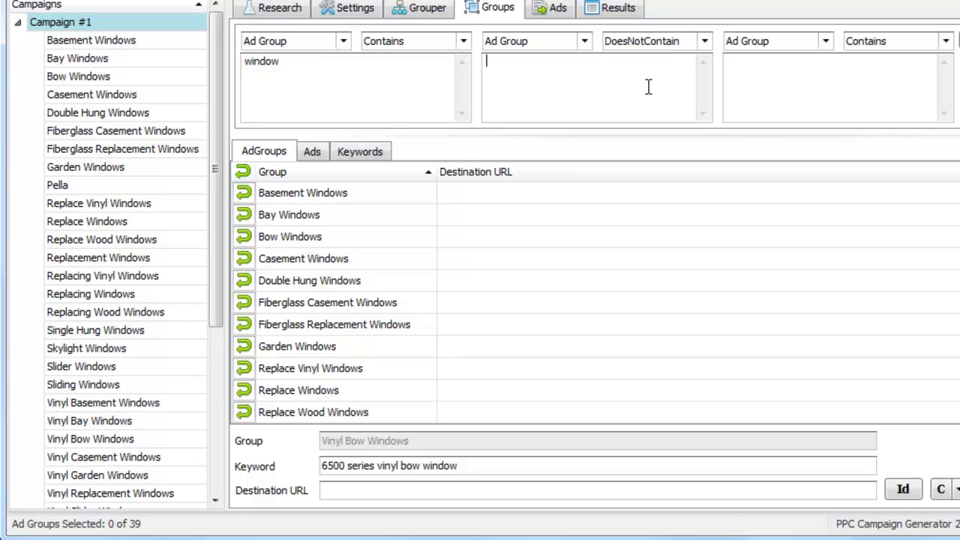
type("windows")
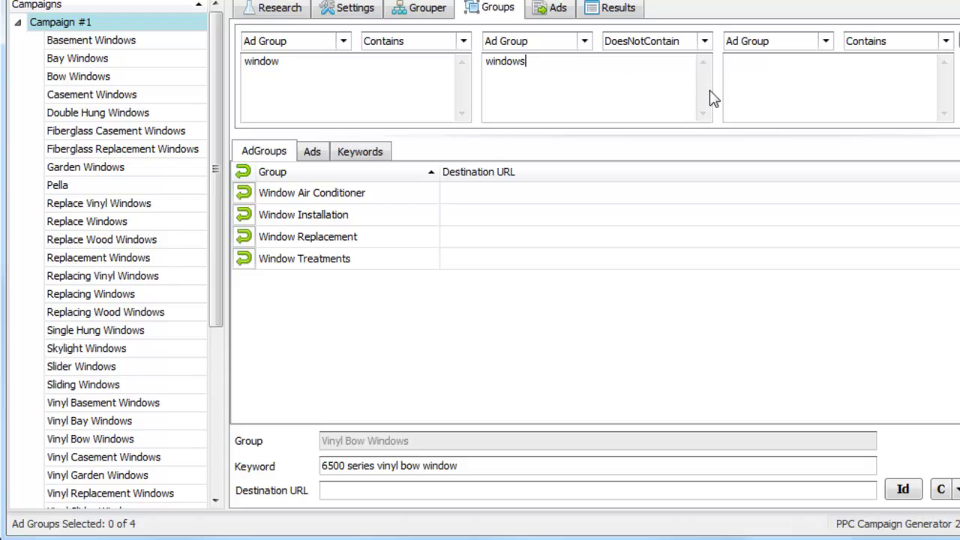
Review the two filter terms and go through the ad groups that match them
left_click_drag(291, 60, 228, 60)
left_click_drag(542, 78, 480, 66)
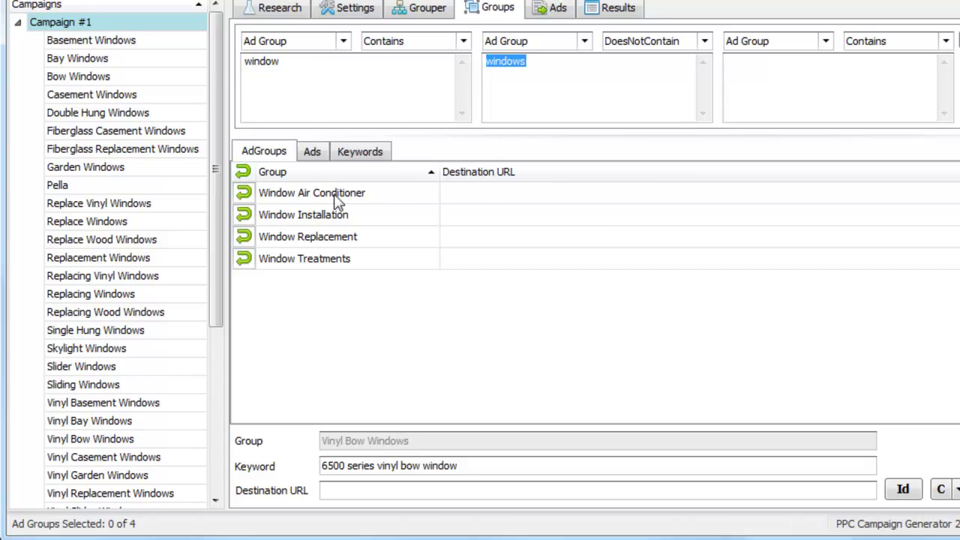
left_click(373, 218)
left_click(375, 237)
left_click(375, 259)
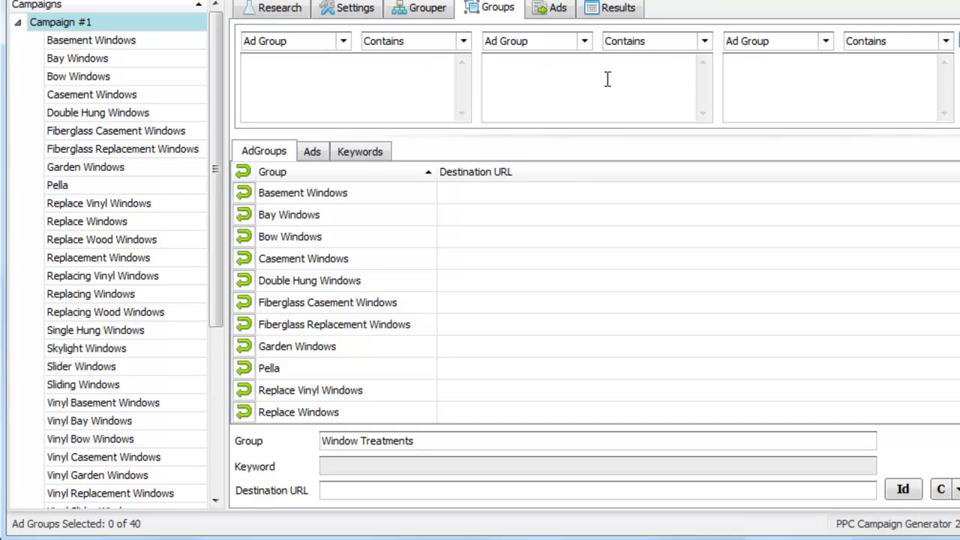
Filter the ad groups to those containing "casement" with the first filter, leaving the other two filters empty
left_click(803, 68)
left_click(415, 71)
left_click(579, 79)
left_click(816, 67)
left_click(387, 88)
type("case")
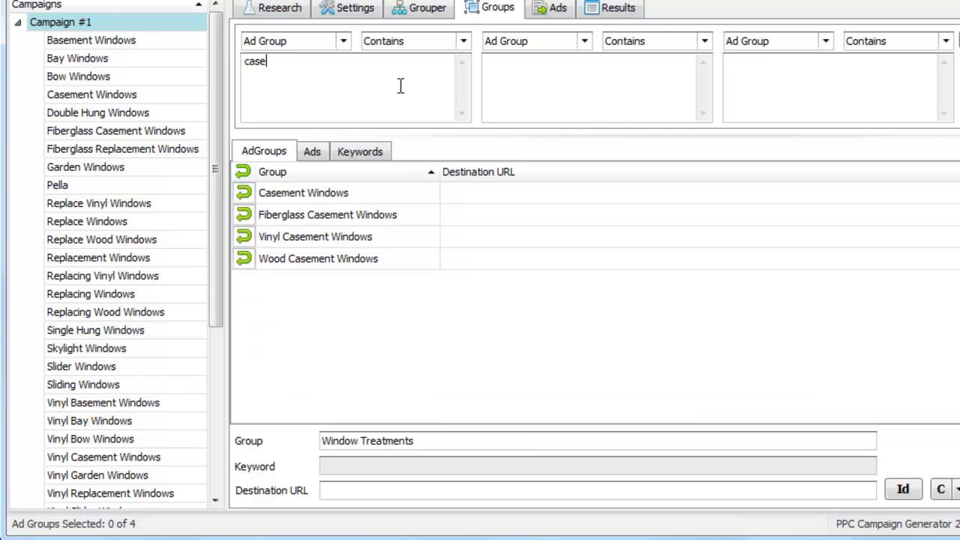
type("ment")
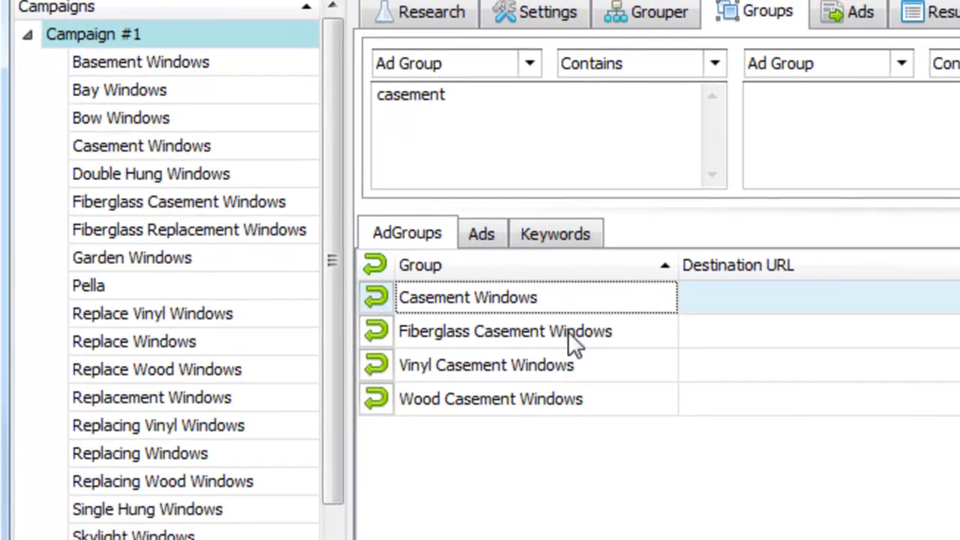
Go through the filtered casement ad groups one by one to compare the plain, fiberglass, vinyl and wood variants
left_click(373, 222)
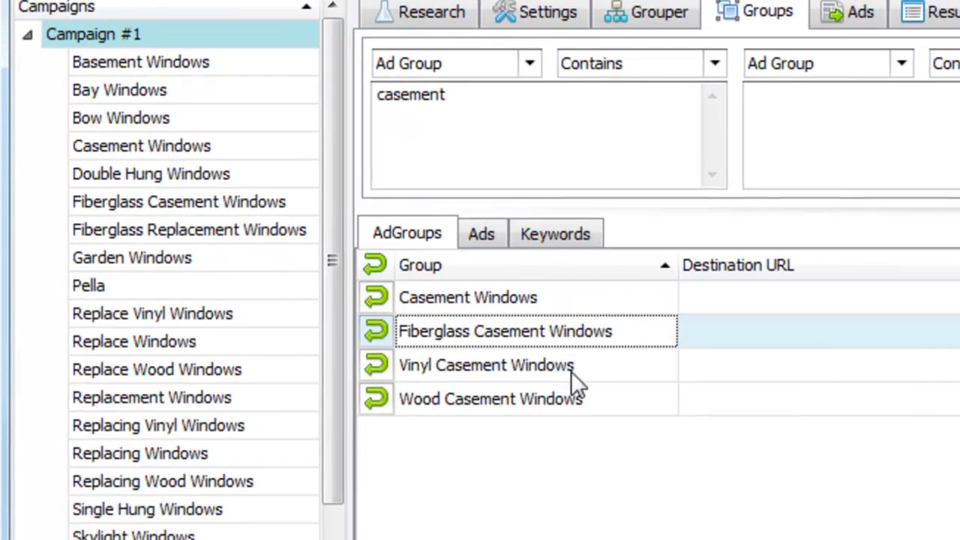
left_click(571, 375)
left_click(573, 406)
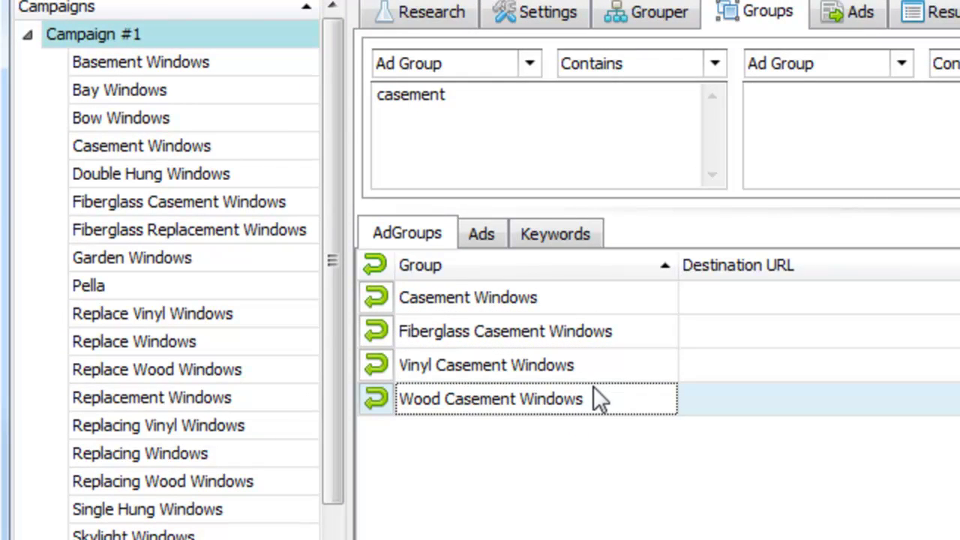
left_click(586, 369)
left_click(495, 338)
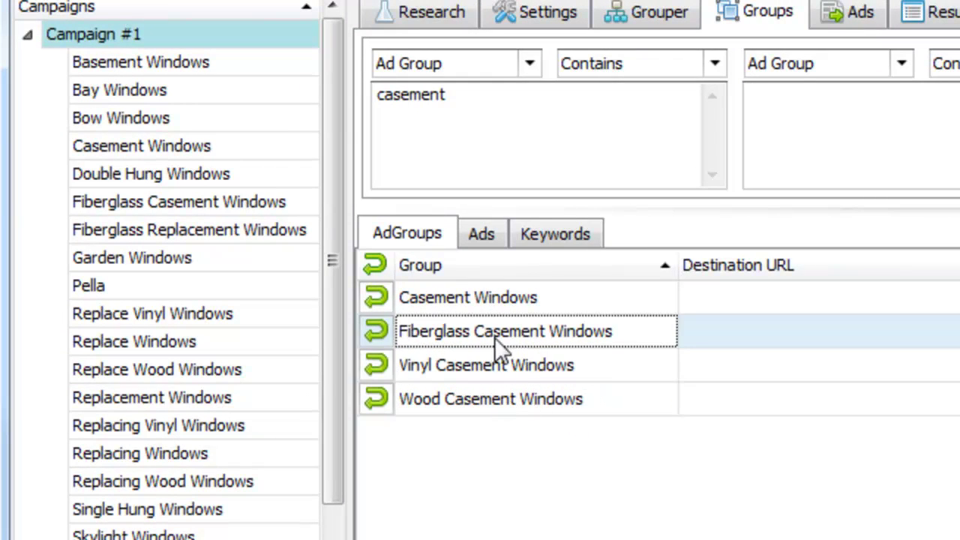
left_click(533, 369)
left_click(533, 406)
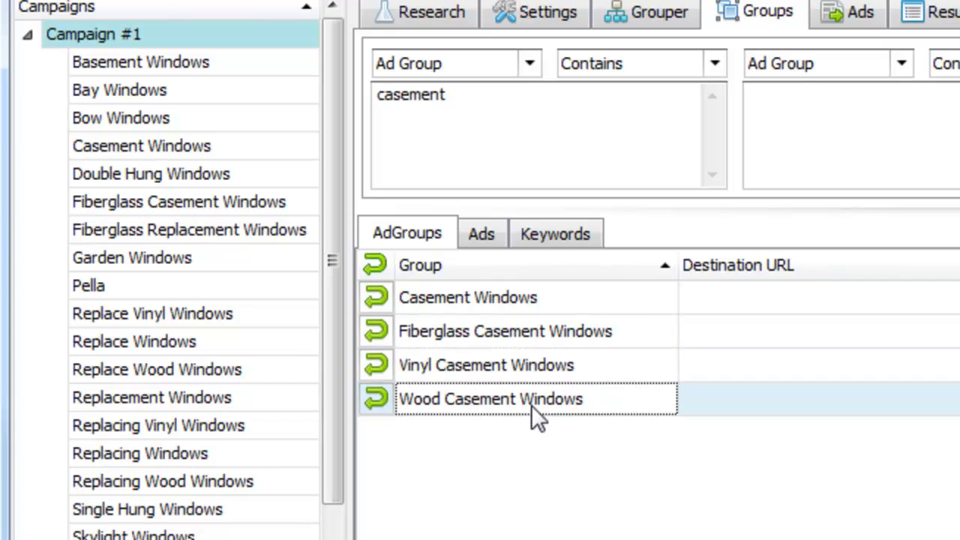
left_click(507, 304)
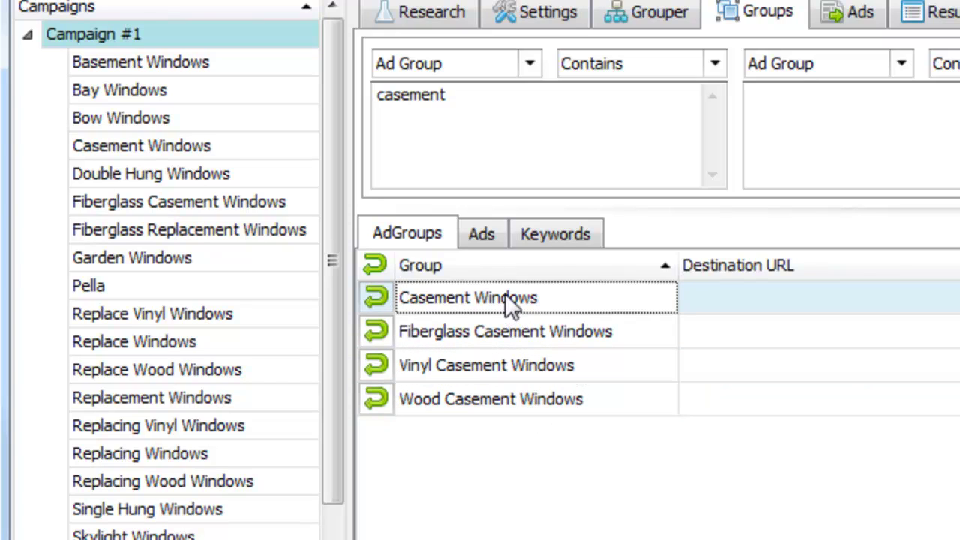
Try to move the Fiberglass, Vinyl and Wood Casement Windows ad groups into Casement Windows in the campaign tree
left_click(538, 341)
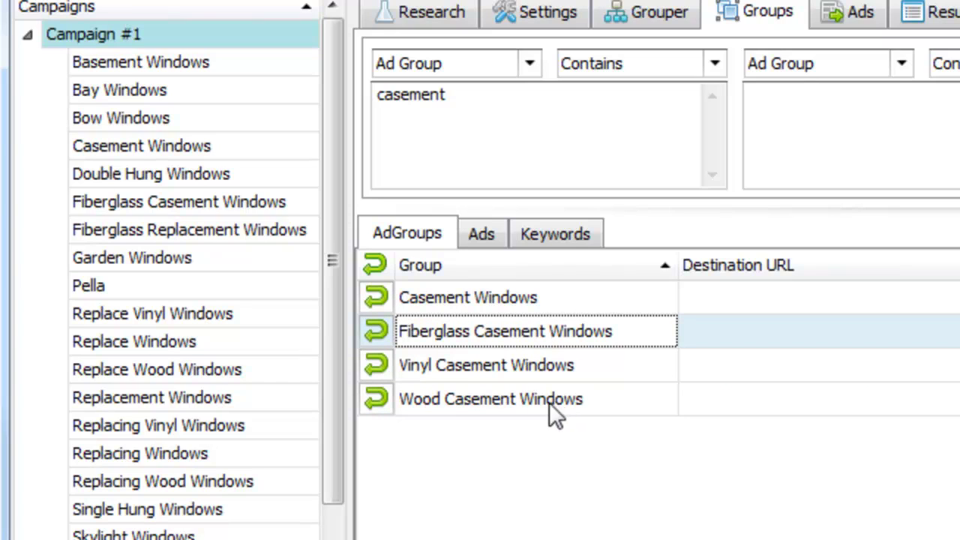
left_click(475, 393, "shift")
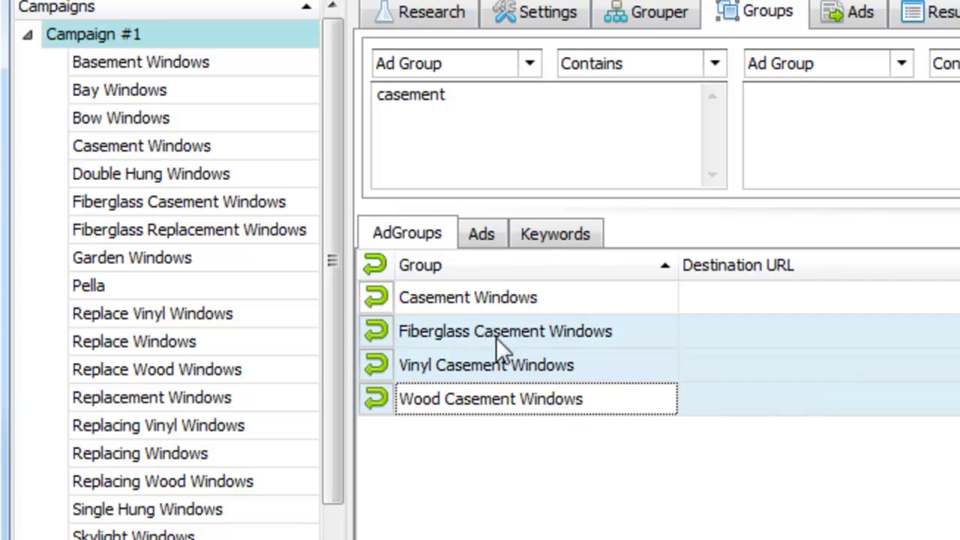
left_click_drag(496, 337, 217, 146)
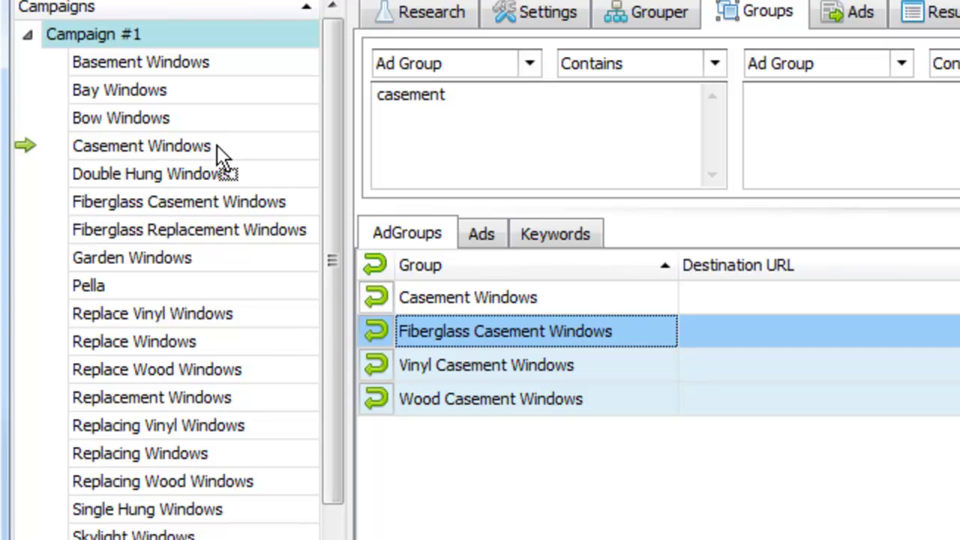
left_click_drag(217, 145, 461, 354)
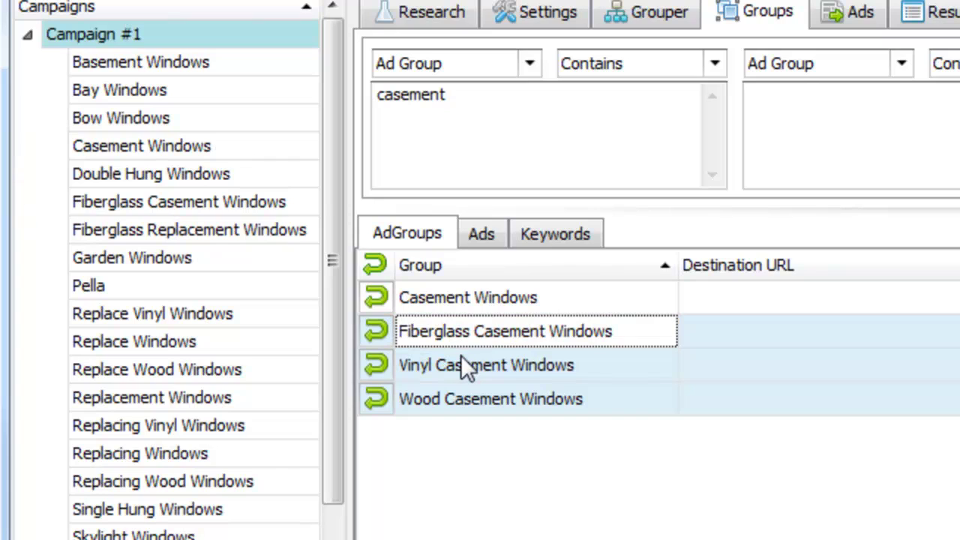
Select the Fiberglass Casement Windows and Vinyl Casement Windows ad groups together
left_click(531, 364)
left_click(486, 337)
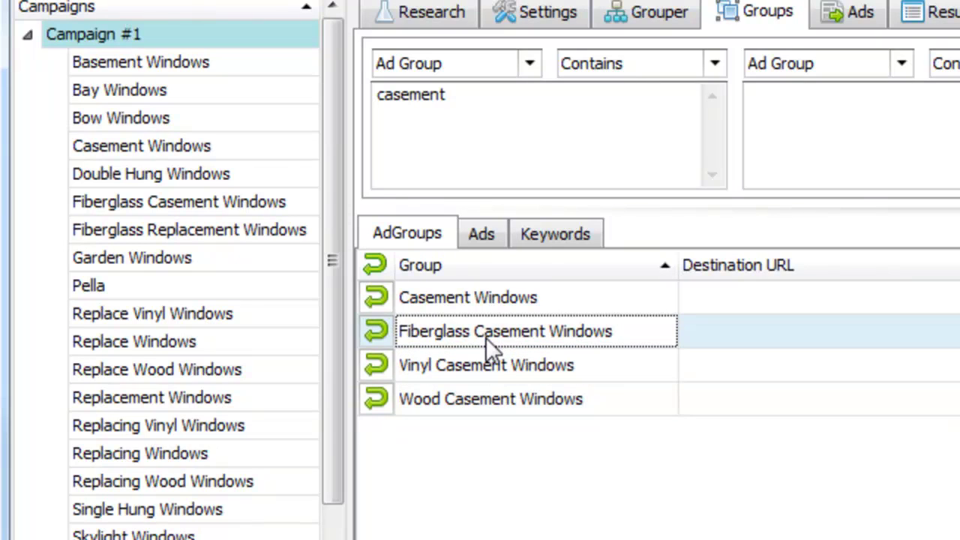
left_click(498, 364)
left_click(519, 401, "shift")
left_click(511, 336, "shift")
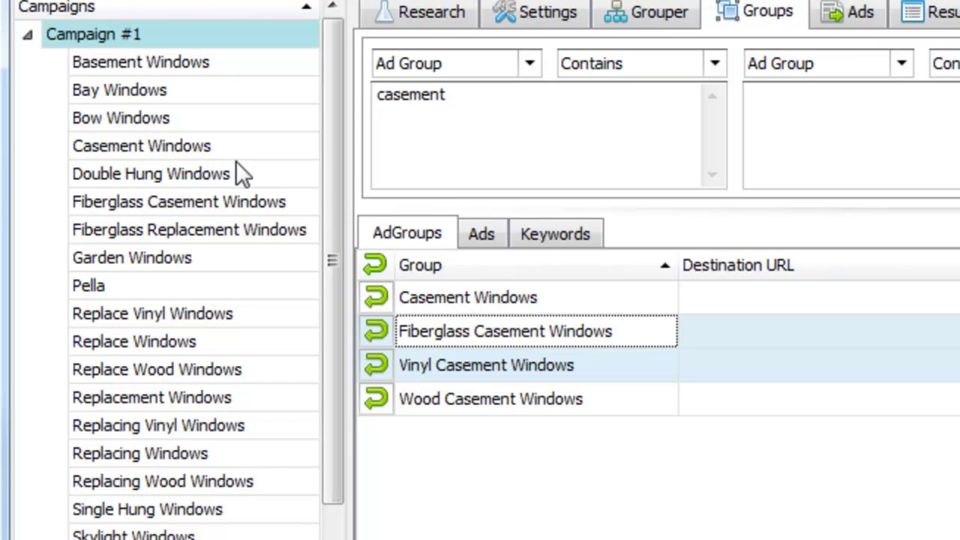
Select the range of ad groups from Fiberglass Casement Windows through Wood Casement Windows
left_click(537, 397)
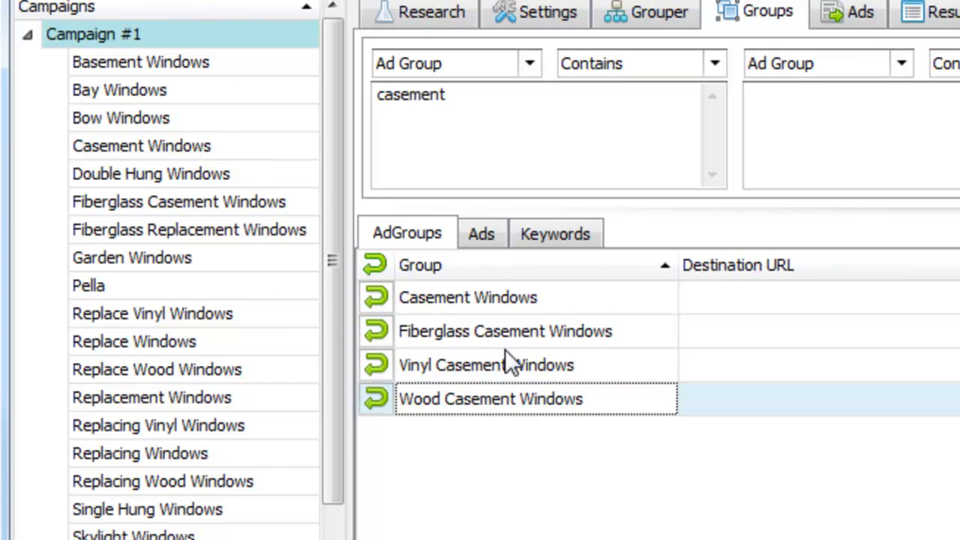
left_click(471, 339)
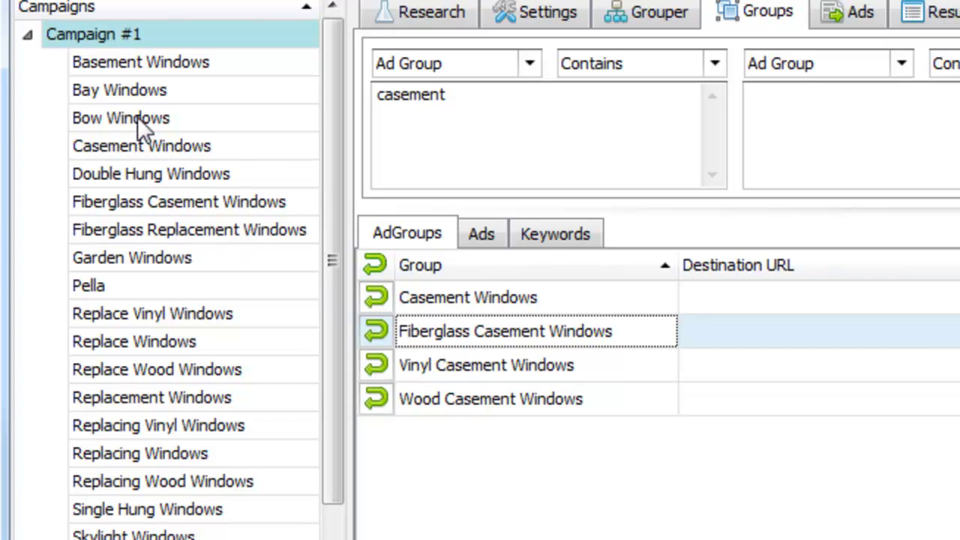
left_click(534, 366)
left_click(547, 399)
left_click(527, 338)
left_click(526, 400, "shift")
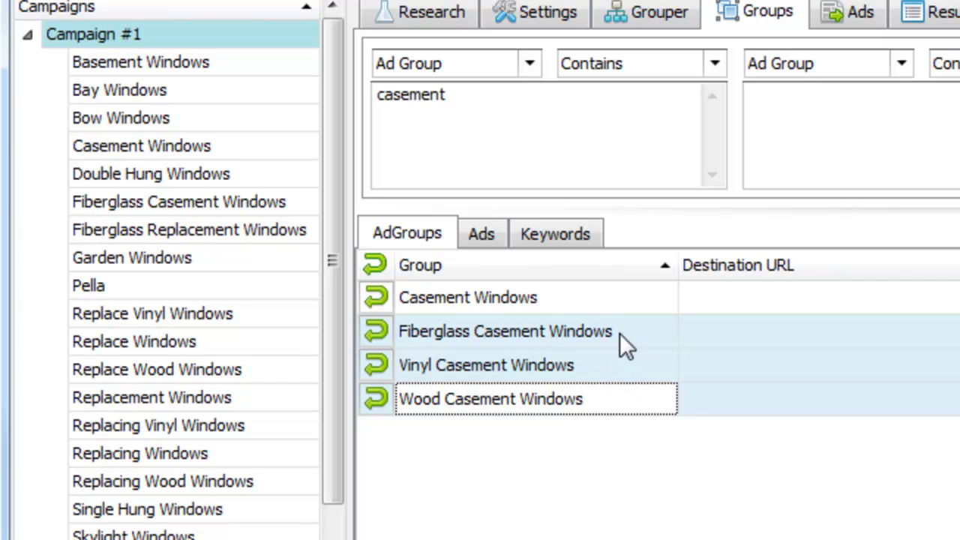
Select only the Wood Casement Windows and Fiberglass Casement Windows ad groups, leaving Vinyl Casement Windows unselected
left_click(660, 358)
left_click(651, 399)
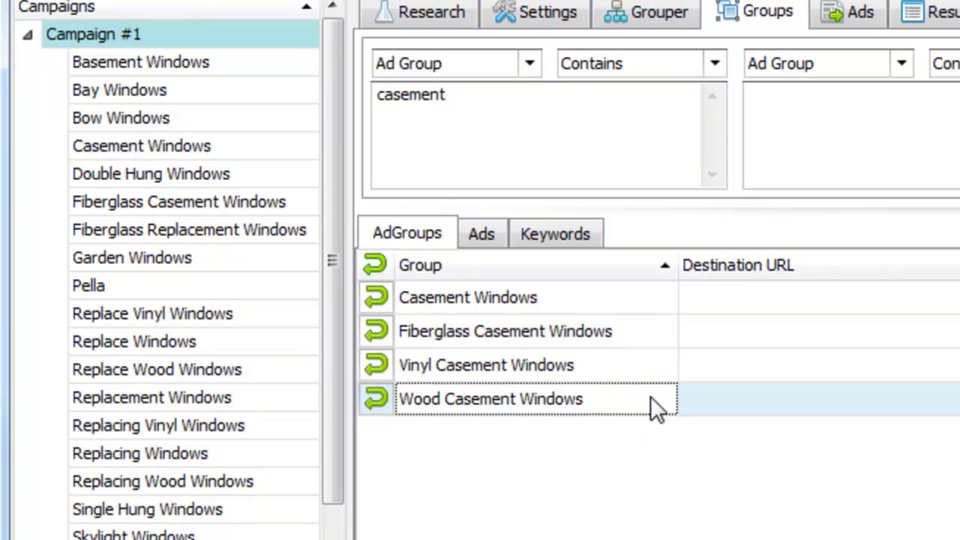
left_click(595, 333, "ctrl")
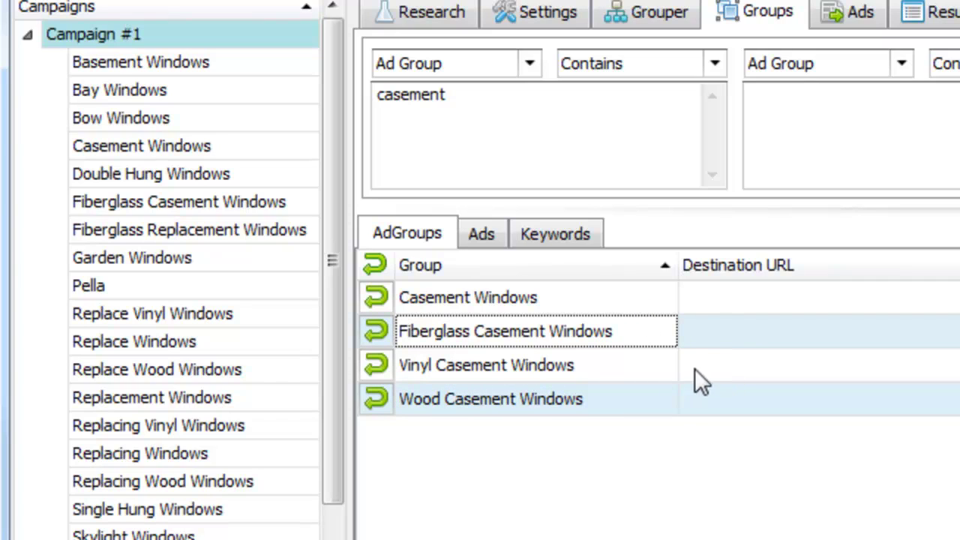
Remove the casement text from the ad group name filter to list all ad groups
left_click(585, 127)
key("ctrl+a")
key("BackSpace")
Select the Bow, Double Hung, Fiberglass Replacement, Pella, Replace Vinyl, Replacement and Replacing Windows ad groups together
left_click(709, 366)
left_click(670, 435, "ctrl")
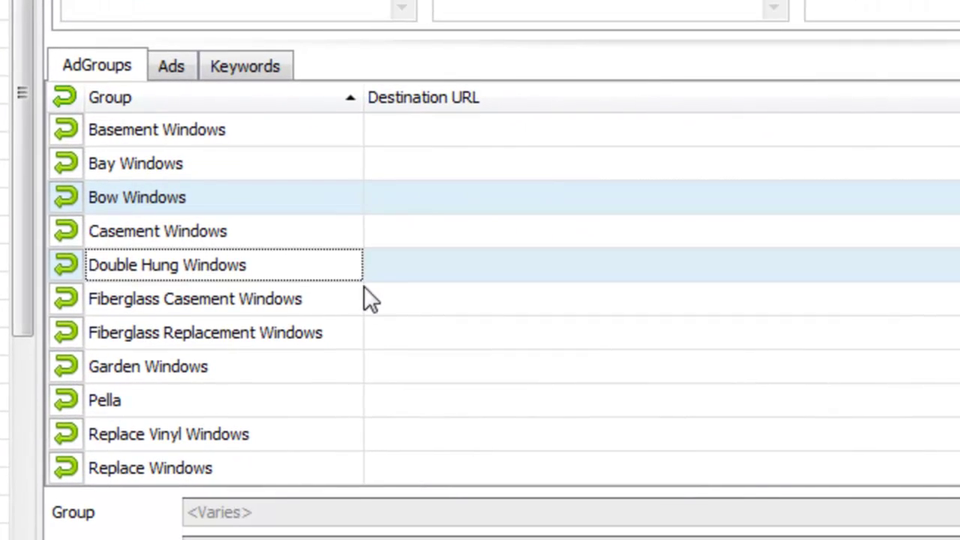
left_click(683, 501, "ctrl")
left_click(366, 400, "ctrl")
left_click(382, 434, "ctrl")
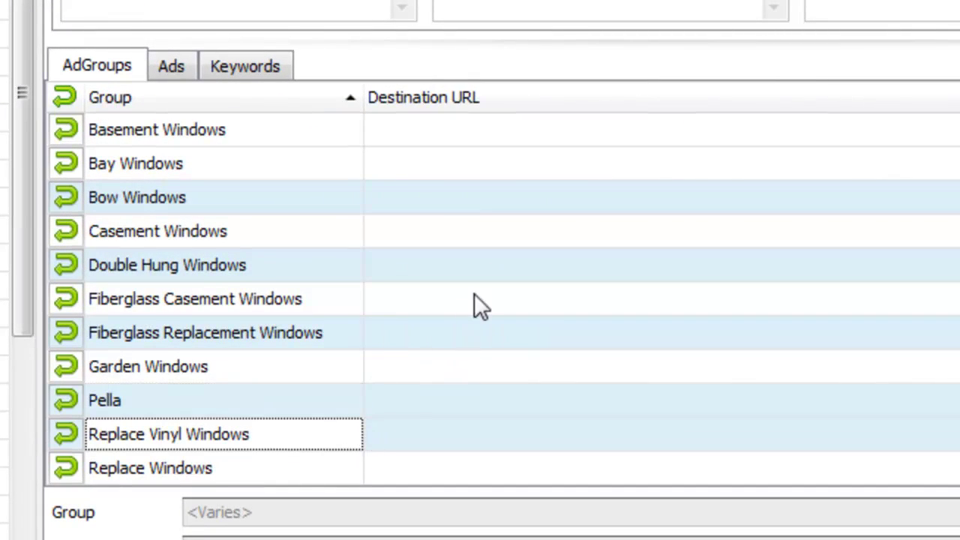
scroll(480, 306, "down", 3)
left_click(420, 332, "ctrl")
left_click(379, 400, "ctrl")
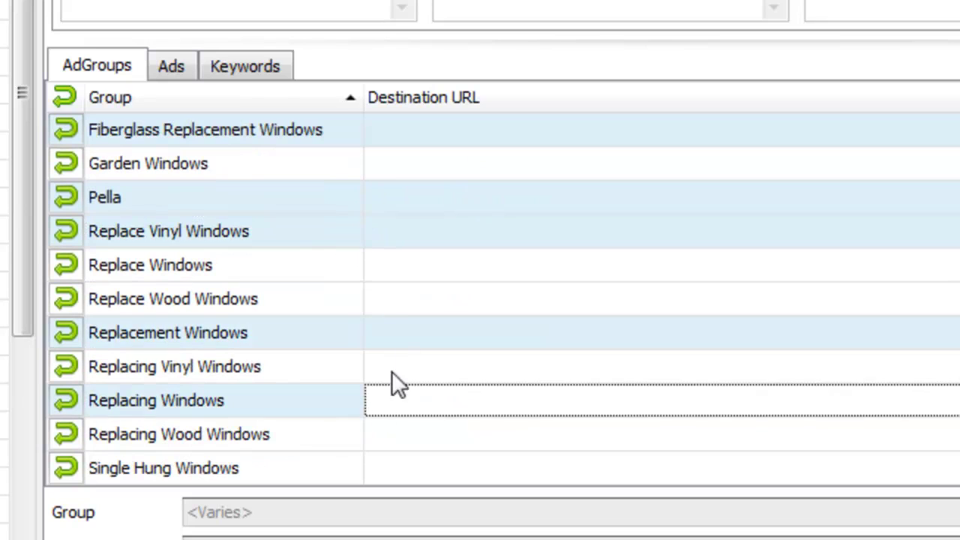
left_click(253, 231)
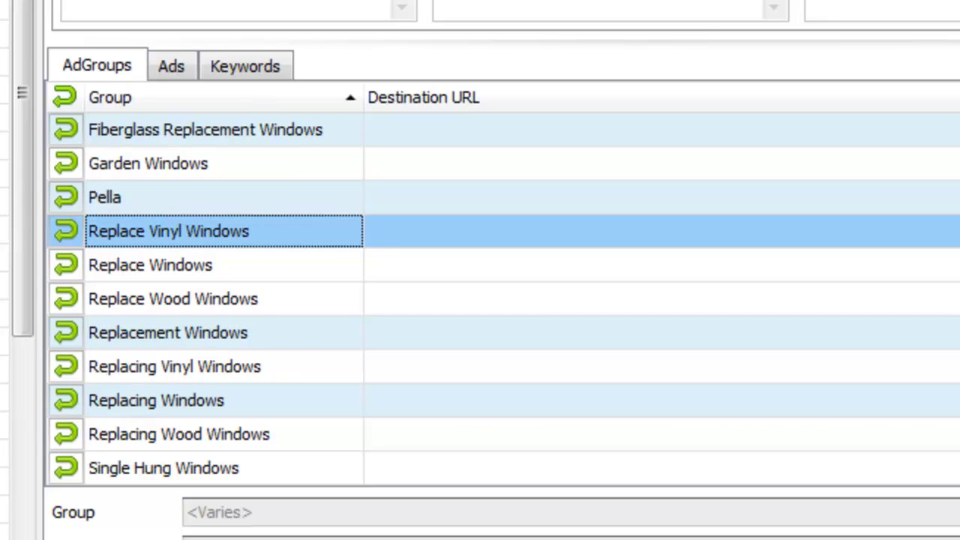
left_click_drag(181, 229, 186, 226)
left_click(430, 259)
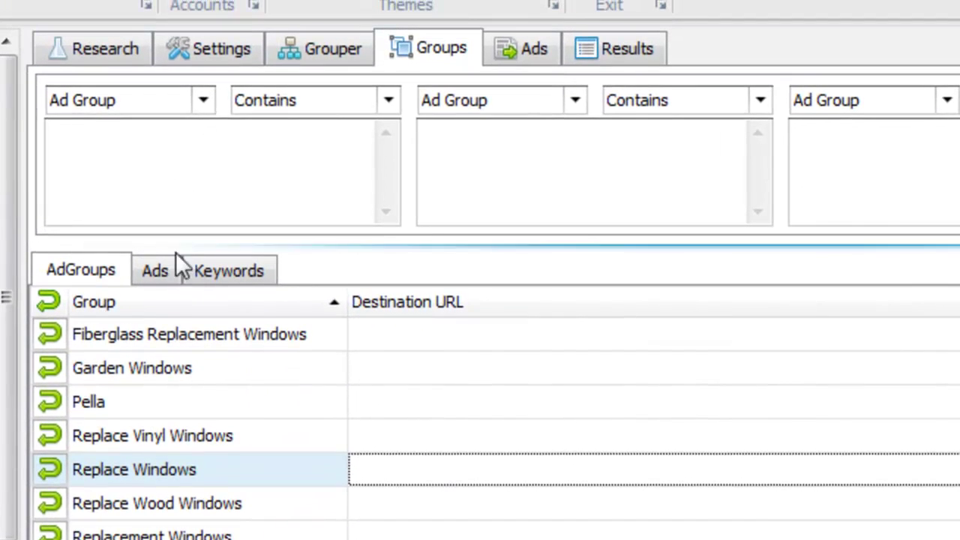
Look through the campaign's ads and keywords lists and return to the ad group list
left_click(160, 271)
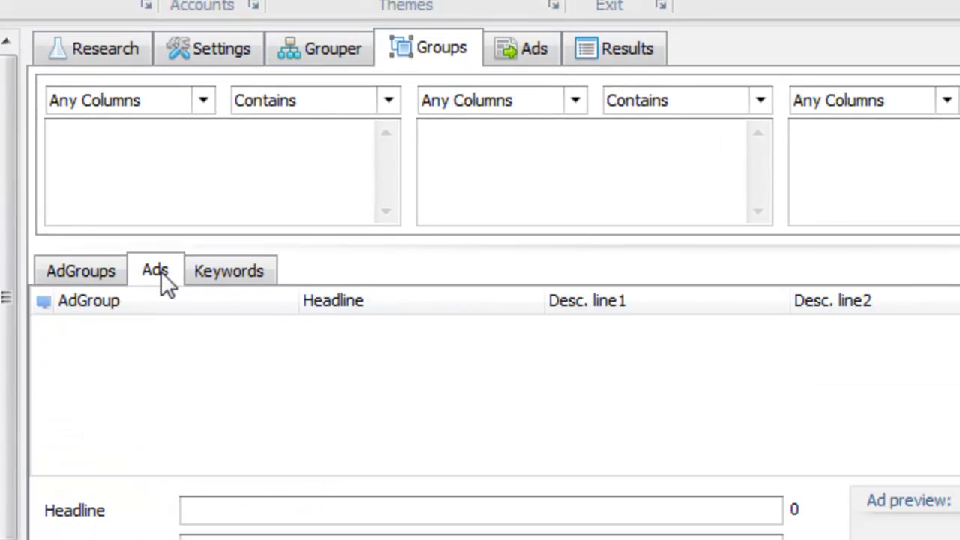
left_click(105, 271)
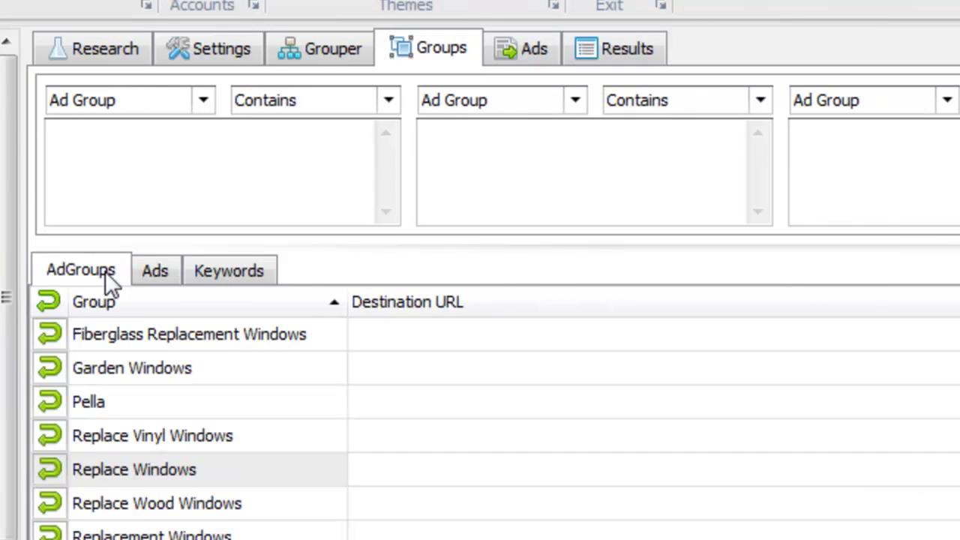
left_click(159, 273)
left_click(230, 272)
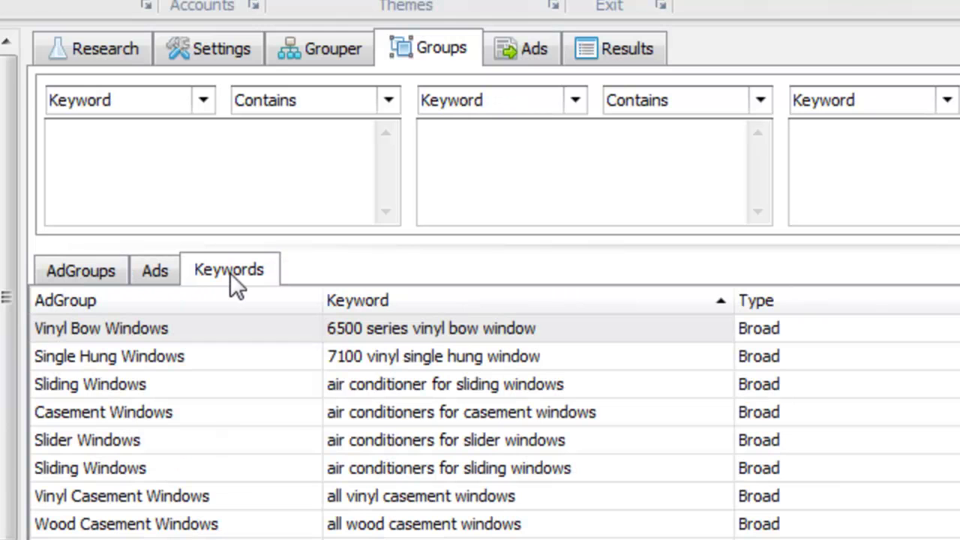
left_click(103, 272)
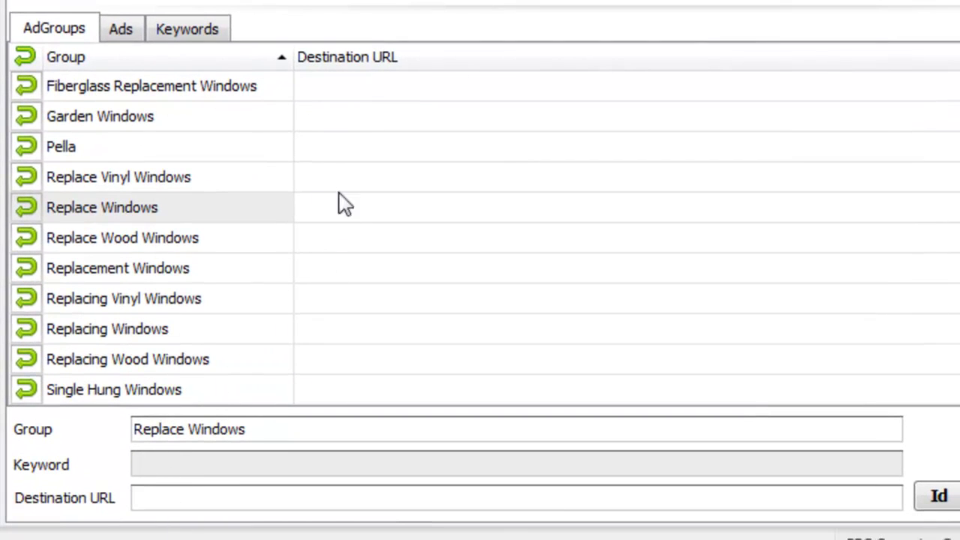
left_click(342, 159)
left_click(285, 118)
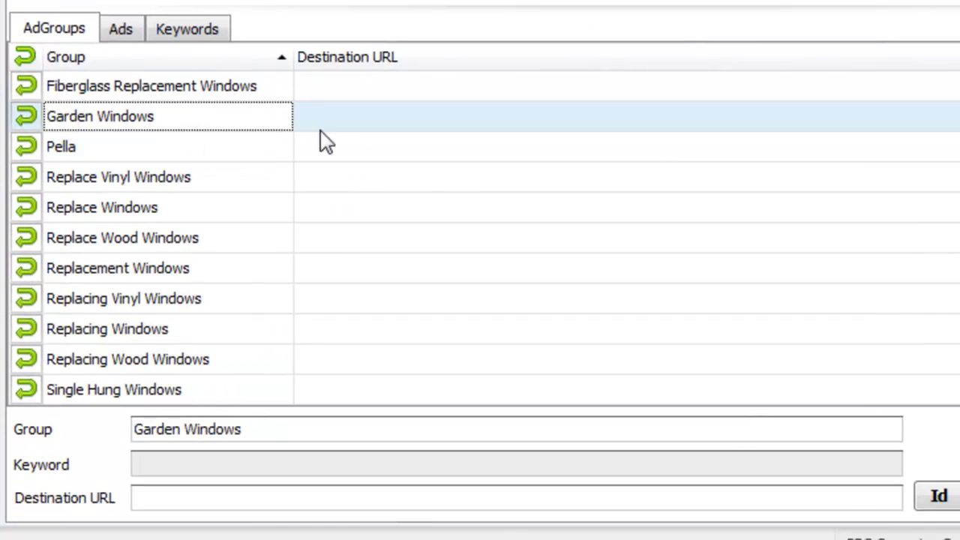
left_click(217, 502)
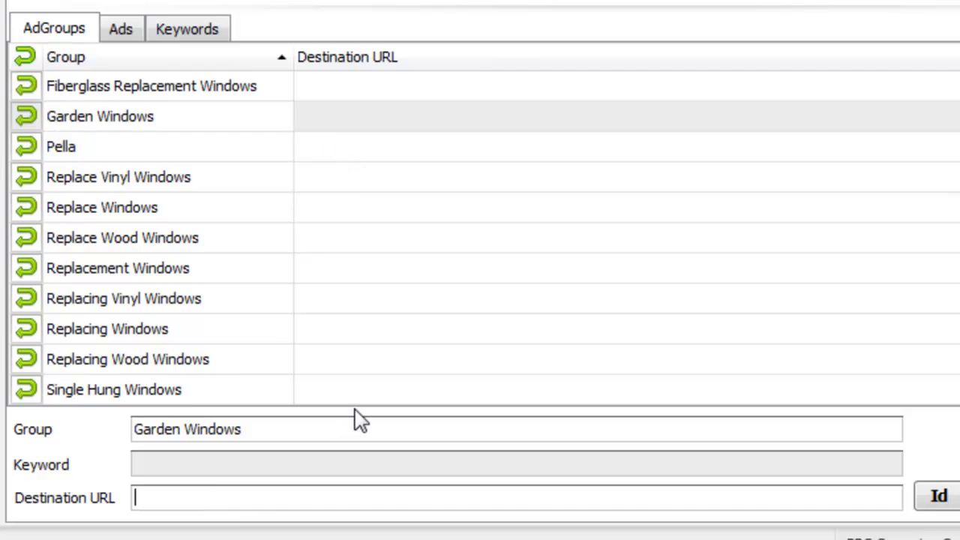
type("http:/")
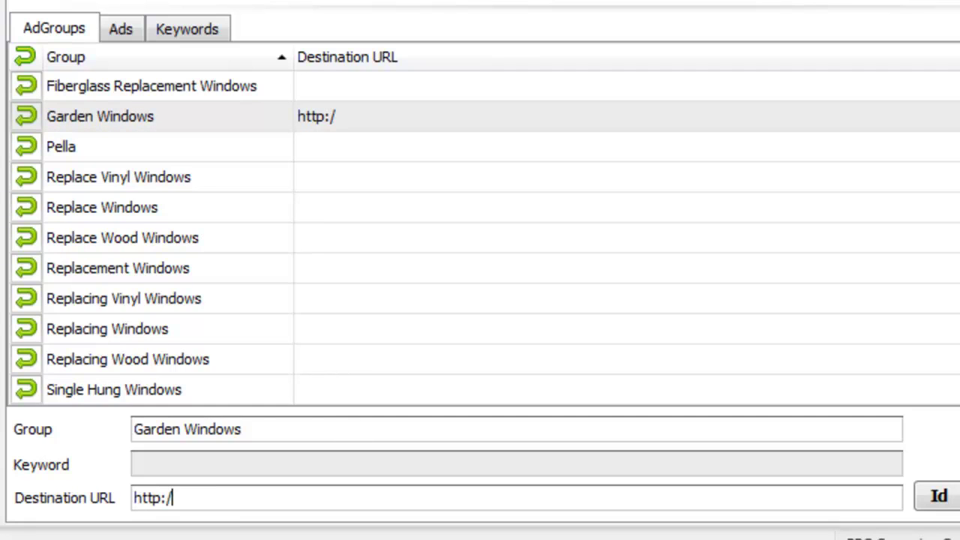
type("/windows.")
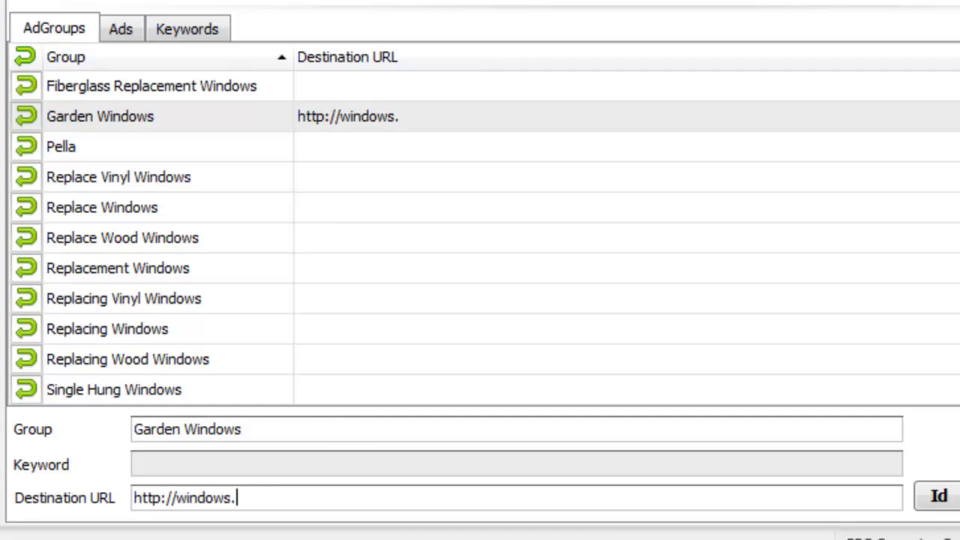
type("com/gar")
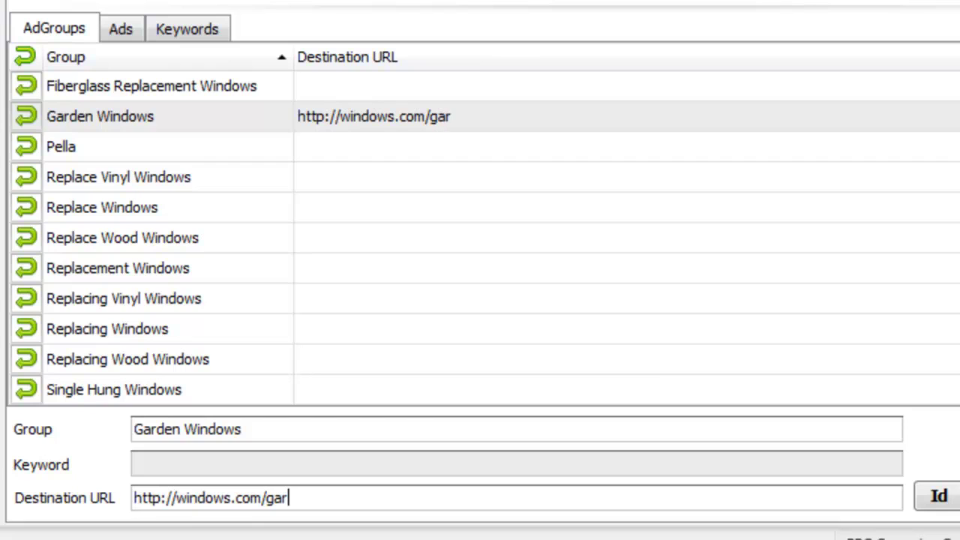
type("den-windows")
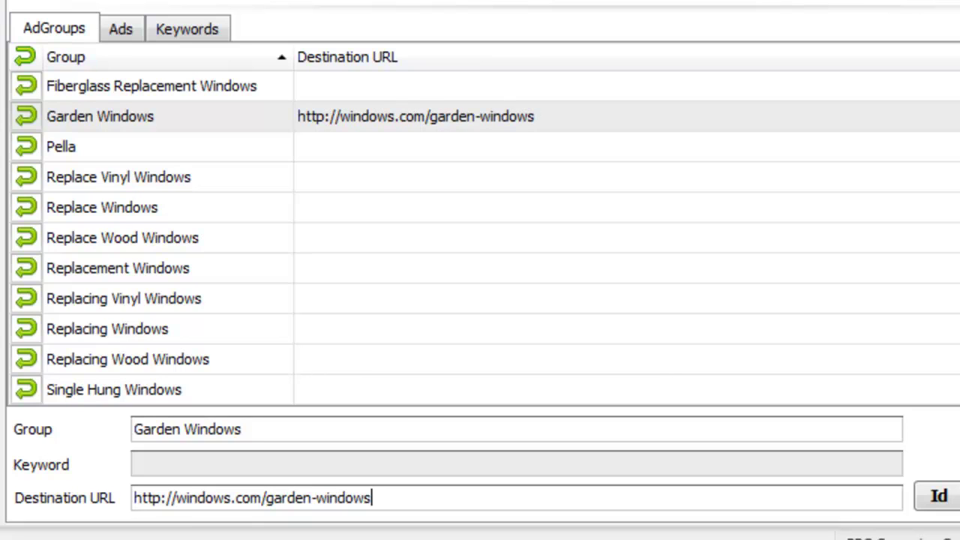
left_click(311, 183)
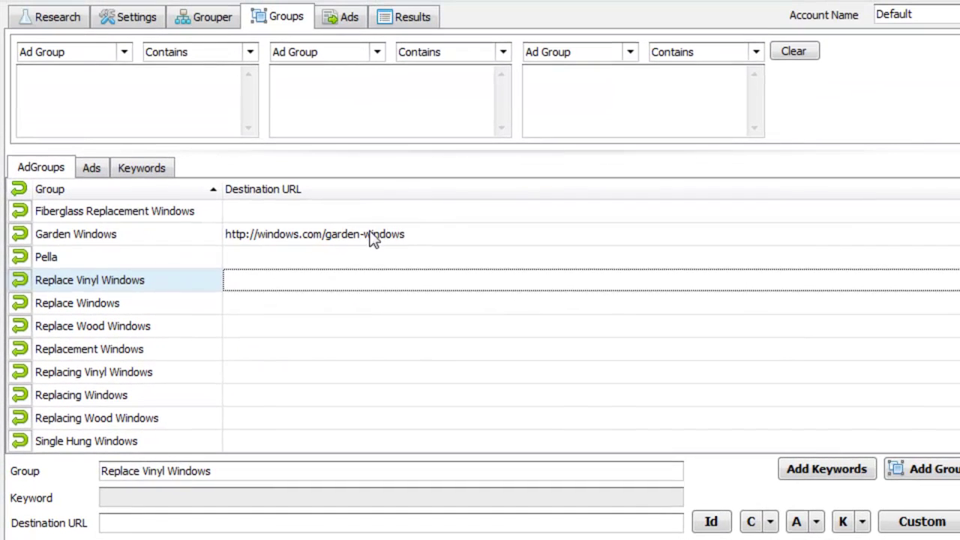
left_click(489, 116)
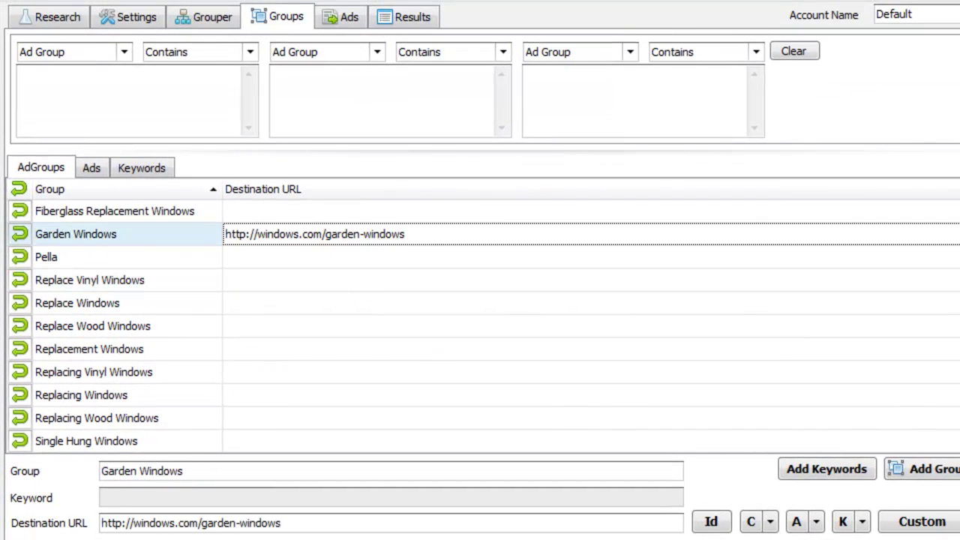
left_click_drag(203, 525, 103, 523)
key("ctrl+c")
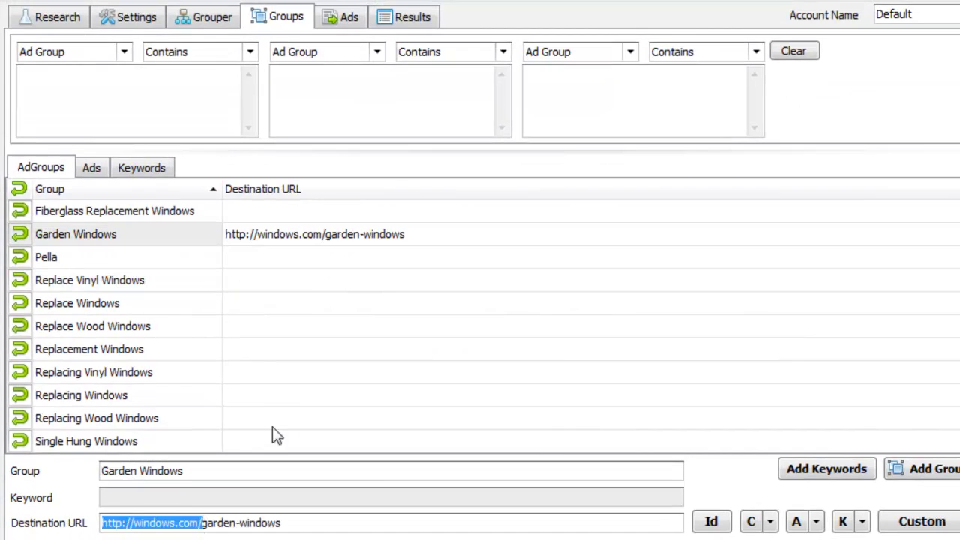
left_click(300, 290)
Filter the ad groups to names containing vinyl and select all the matching groups
left_click(199, 117)
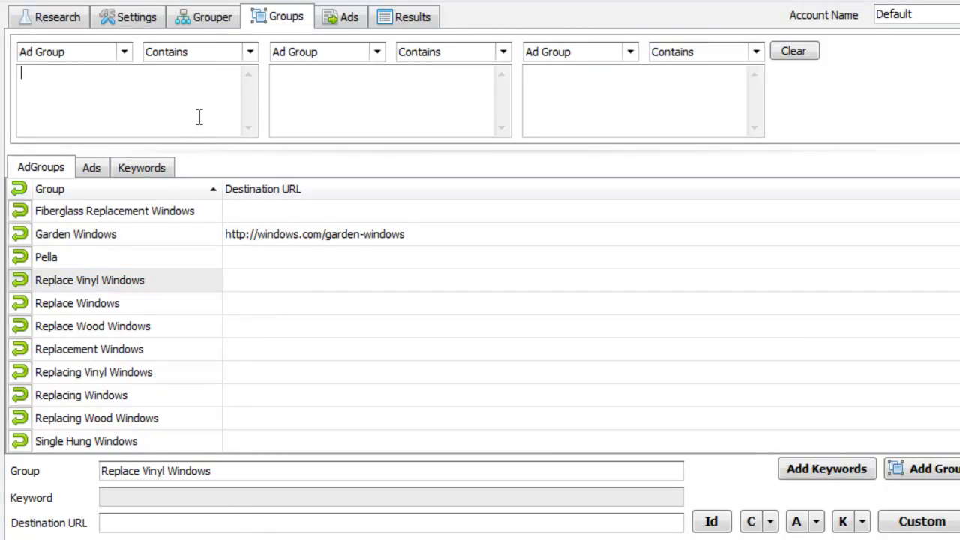
type("vinyl")
left_click(273, 235)
key("ctrl+a")
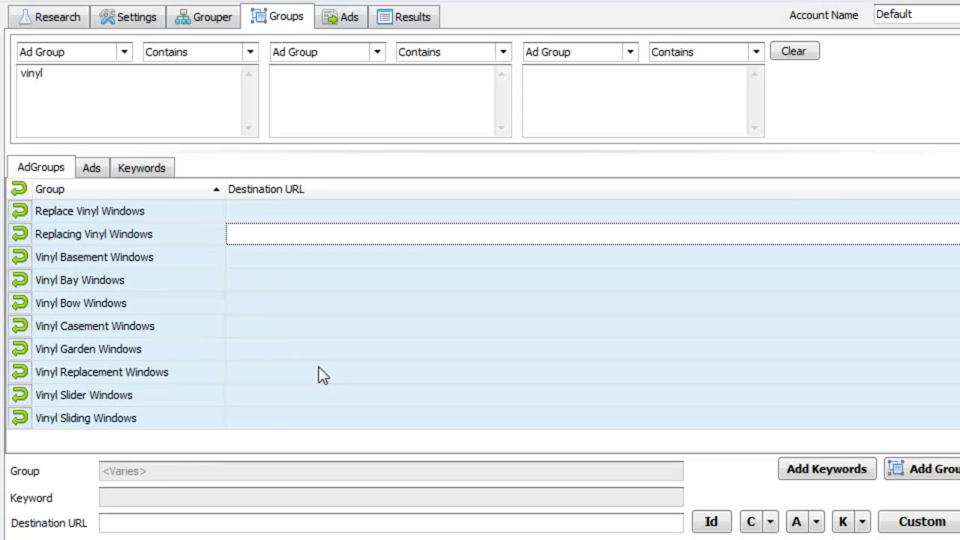
left_click(150, 521)
key("ctrl+v")
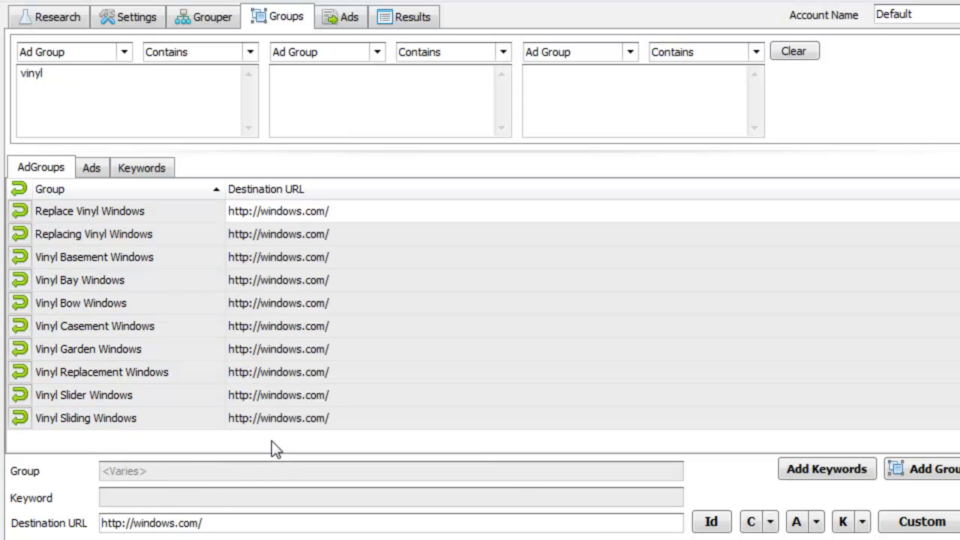
type("viny")
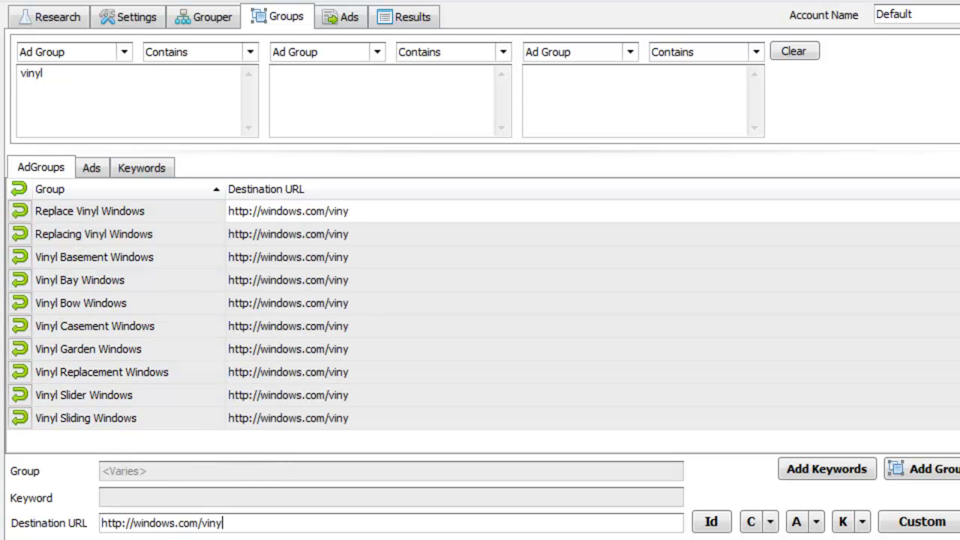
type("l-windows")
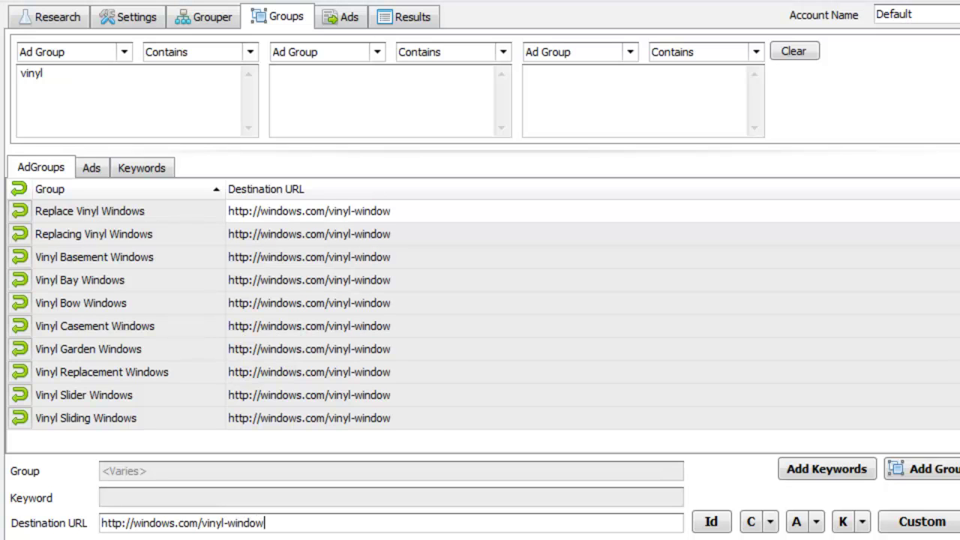
left_click(353, 325)
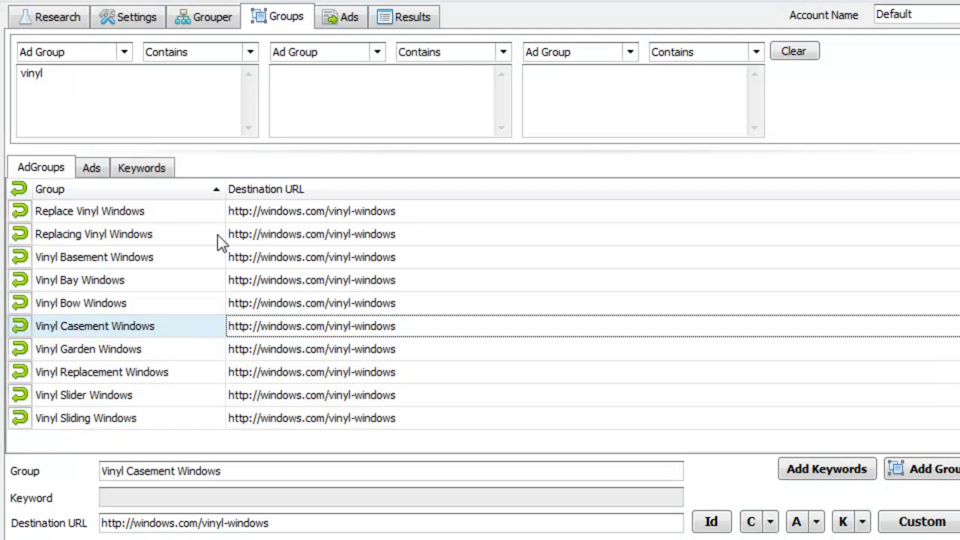
left_click(797, 57)
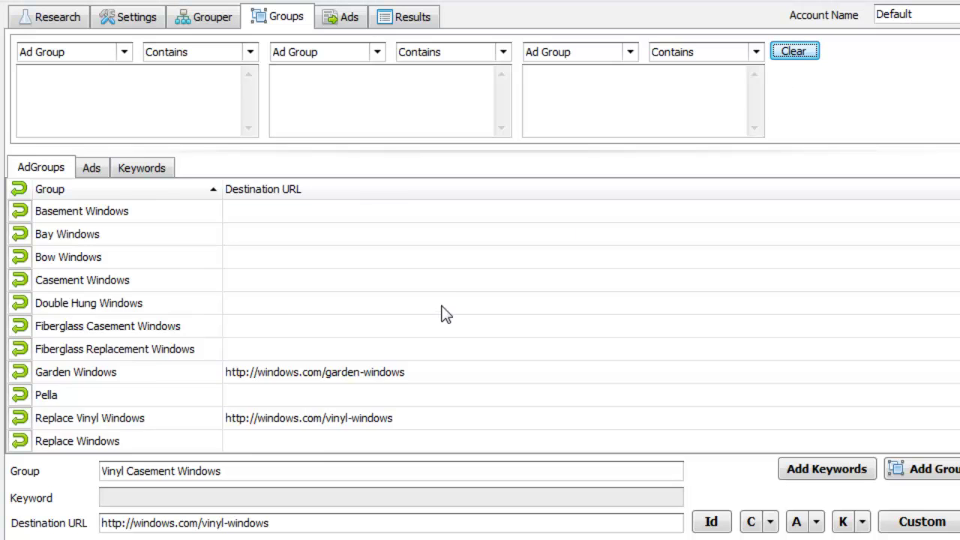
Check the destination URLs of the vinyl ad groups in the full list, including Vinyl Slider and Vinyl Sliding Windows
scroll(446, 304, "down", 6)
scroll(446, 300, "down", 2)
left_click(412, 279)
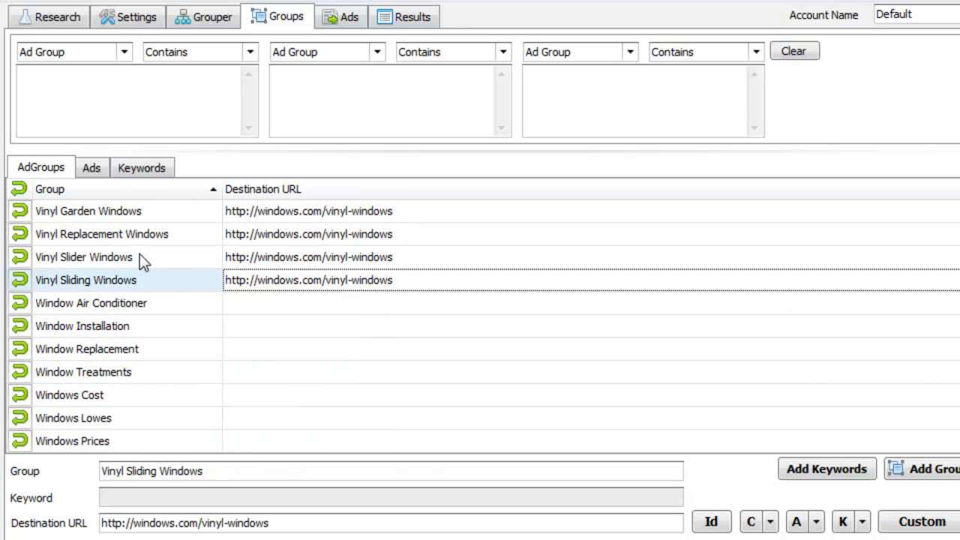
left_click(192, 260)
left_click(209, 280)
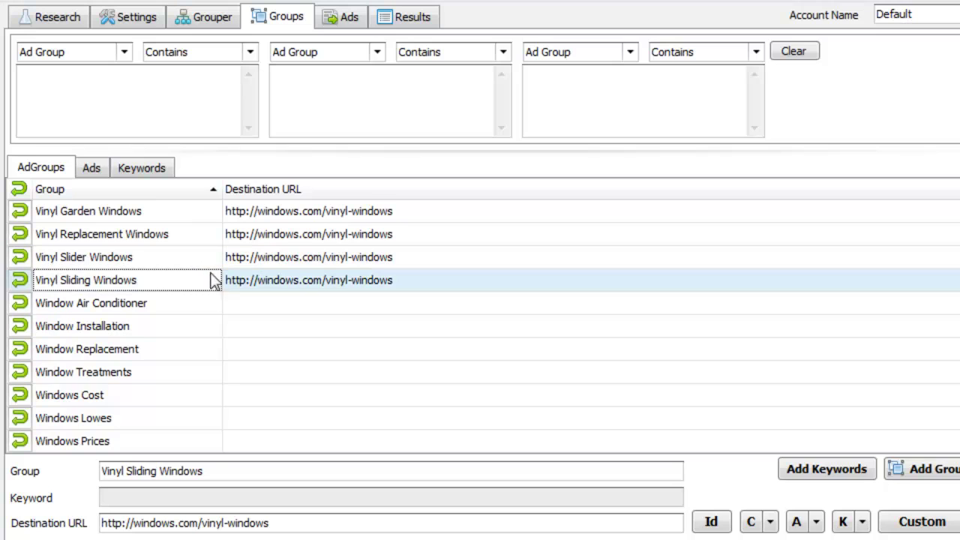
left_click(330, 239)
left_click(335, 262)
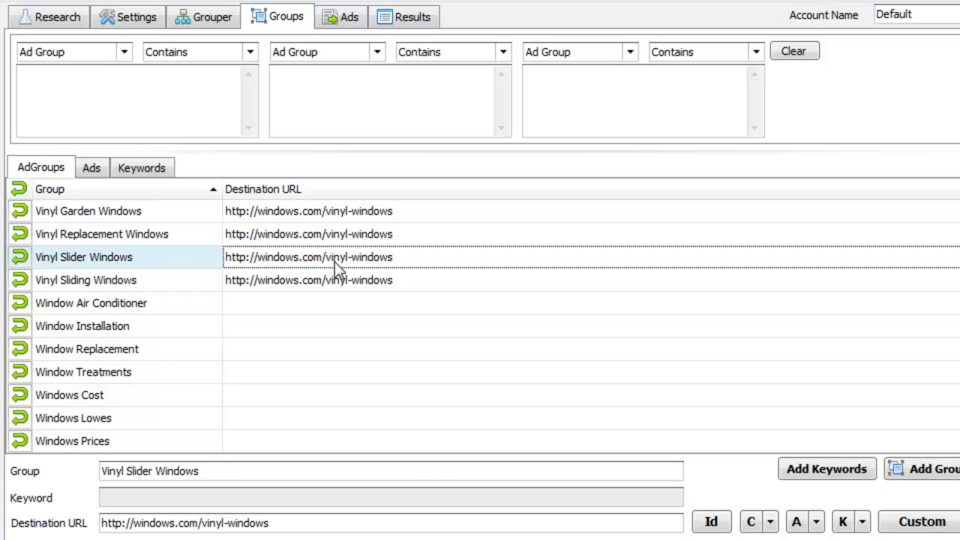
left_click(128, 281)
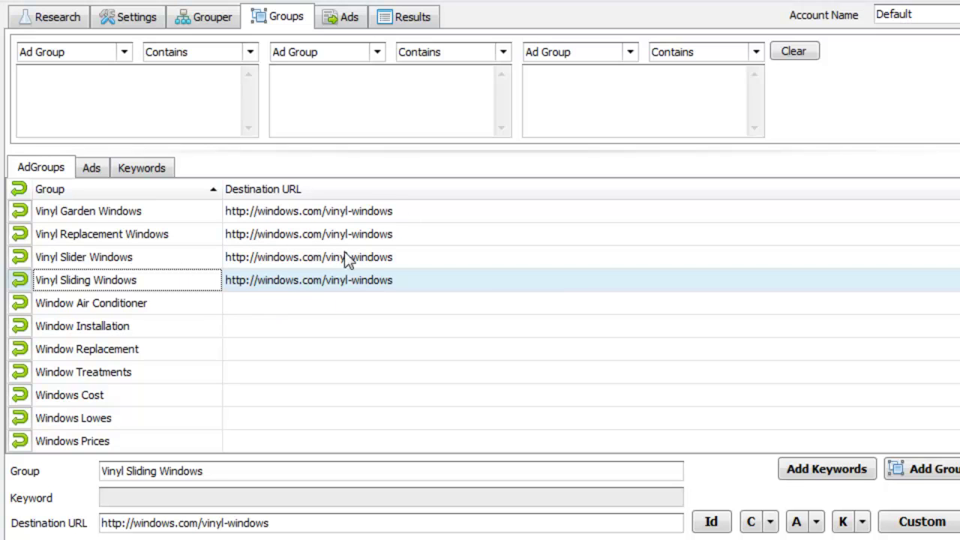
Review the destination URL assigned to the Garden Windows ad group
scroll(227, 279, "up", 8)
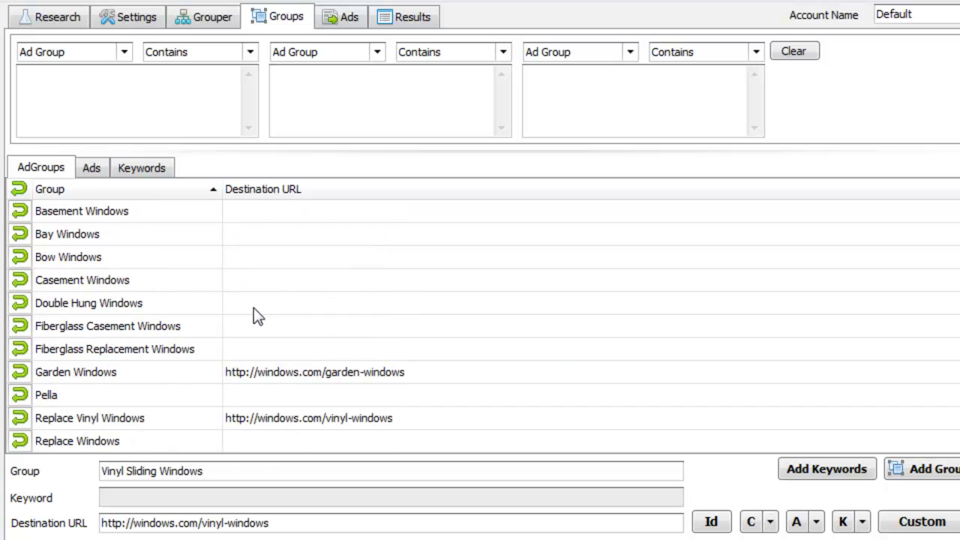
left_click(282, 377)
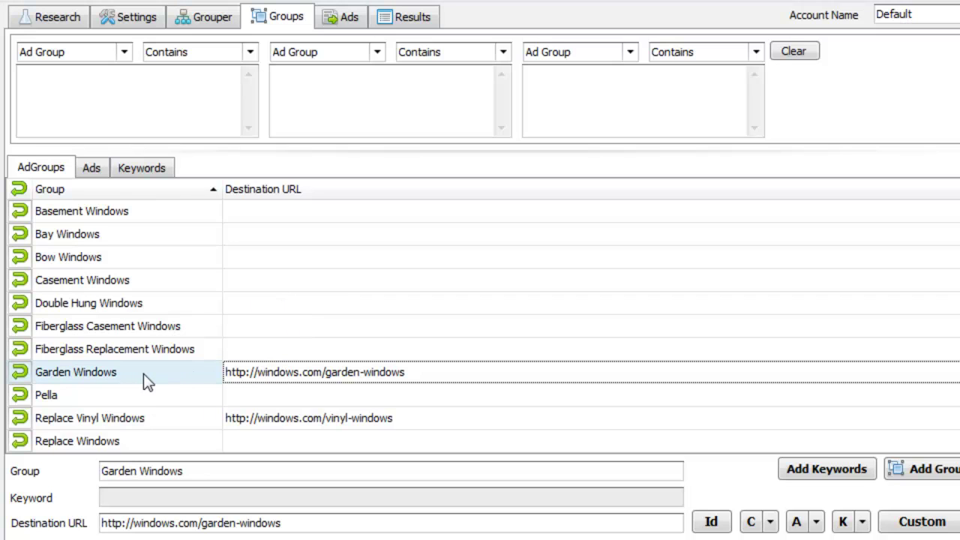
left_click_drag(285, 523, 65, 528)
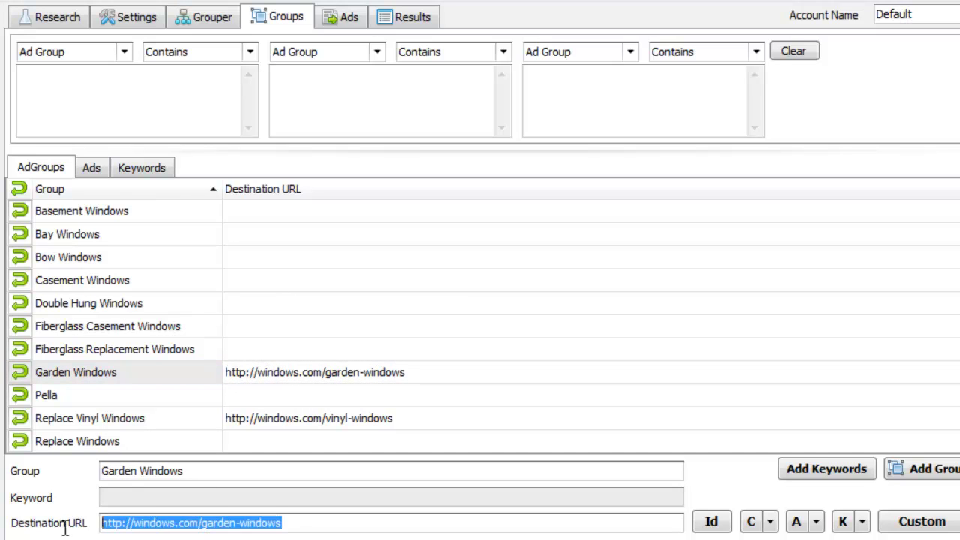
left_click(274, 396)
left_click(278, 378)
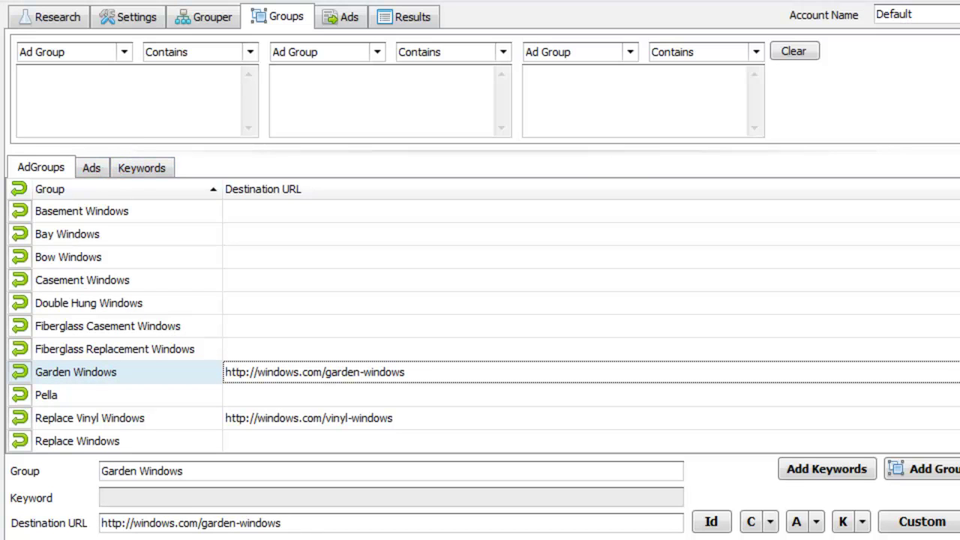
Open the keywords of the Casement Windows ad group and look through the list
left_click(45, 100)
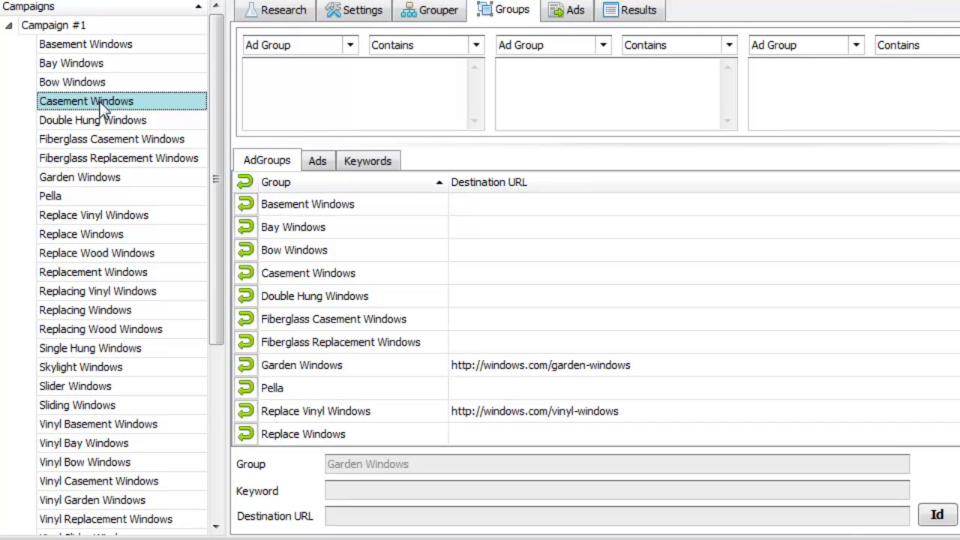
left_click(374, 161)
left_click(608, 277)
scroll(684, 284, "down", 5)
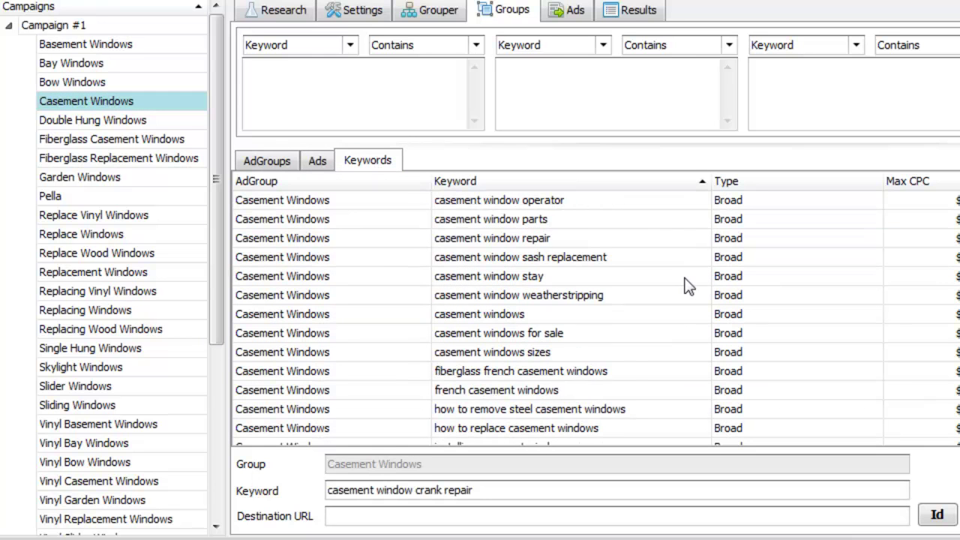
Examine the crank, crank repair, hinges, latch and parts keywords in the Casement Windows ad group
scroll(652, 295, "up", 5)
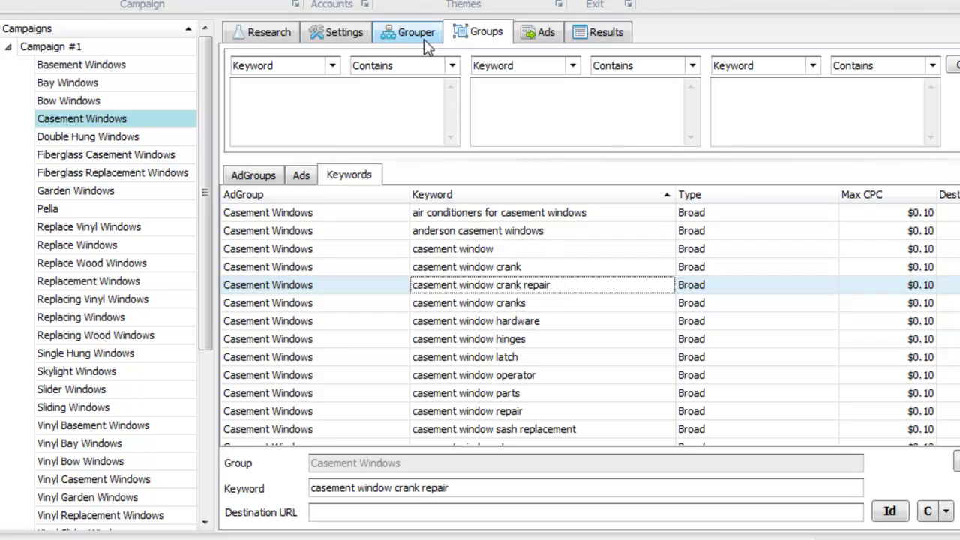
left_click(516, 268)
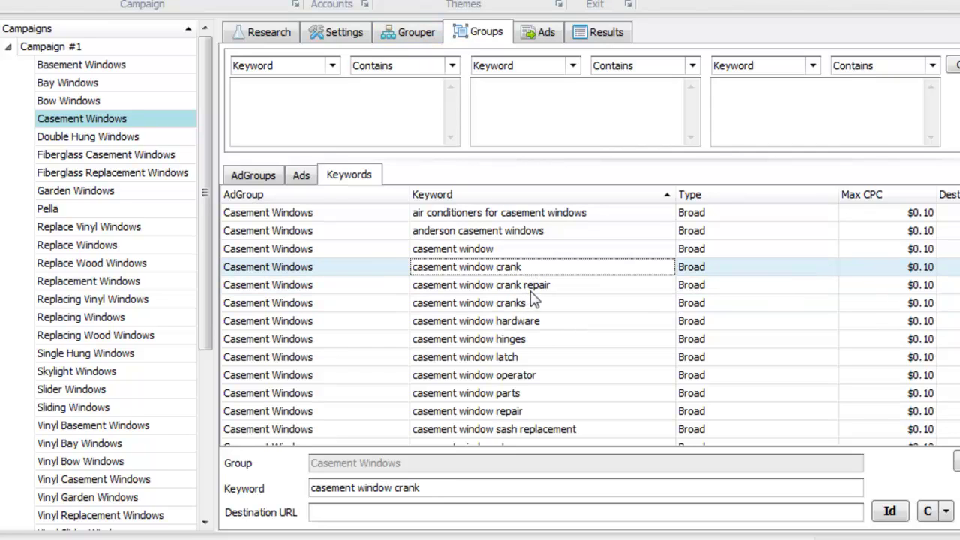
left_click(529, 291)
left_click(518, 269)
left_click(529, 304)
left_click(519, 339)
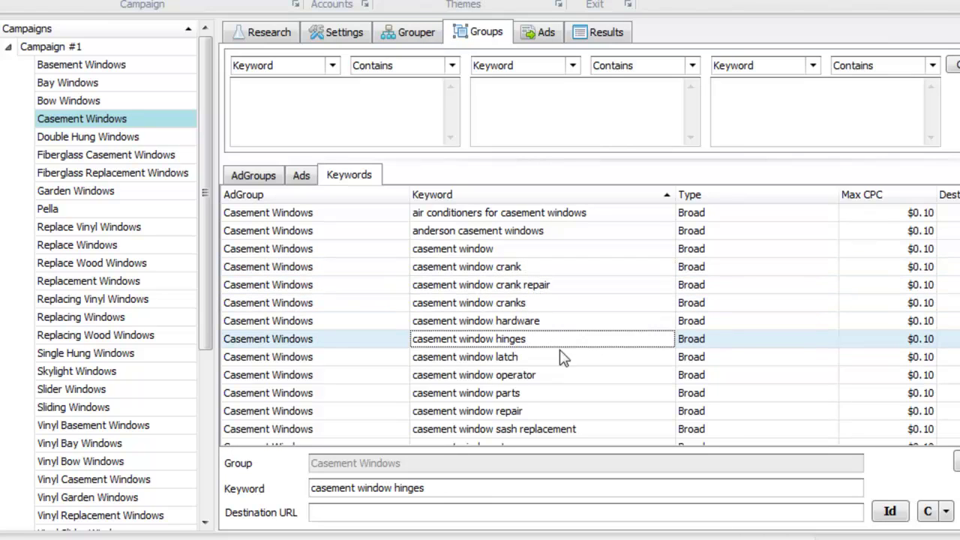
left_click(544, 359)
left_click(517, 308)
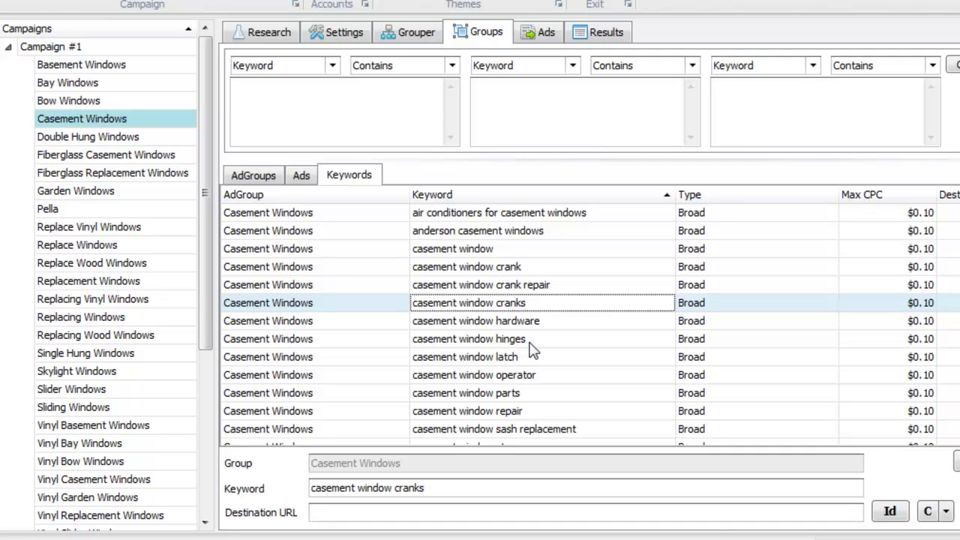
left_click(533, 392)
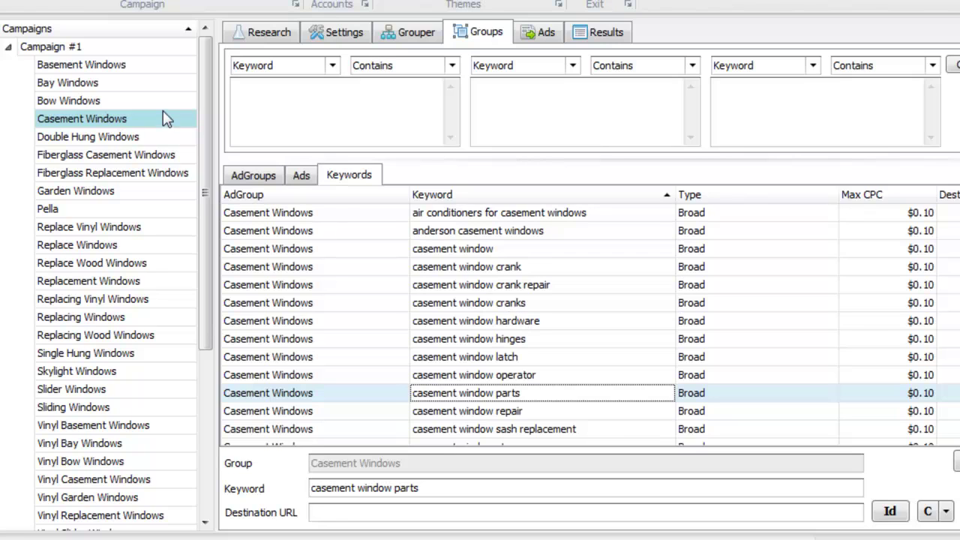
Add the generated keyphrases from the research area to the main keyword list for grouping
left_click(425, 31)
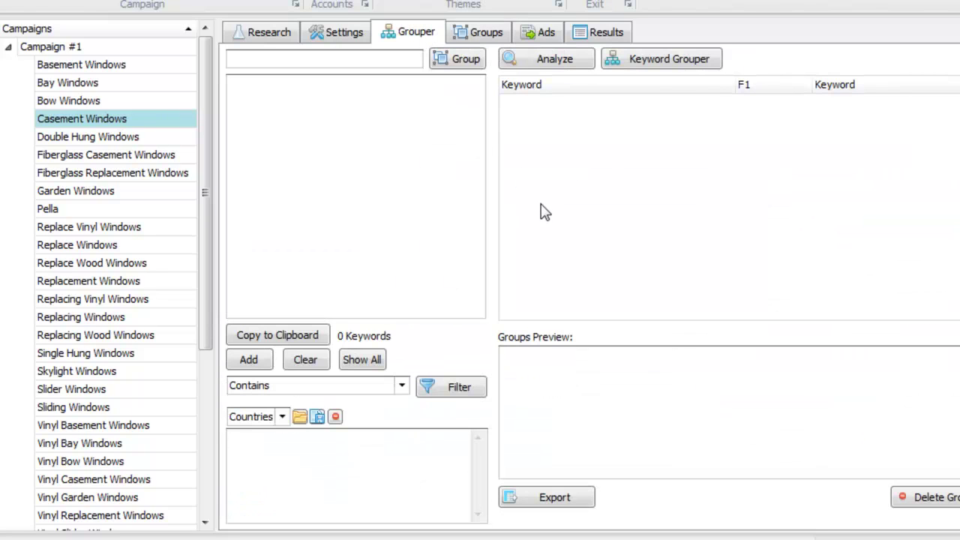
left_click(294, 33)
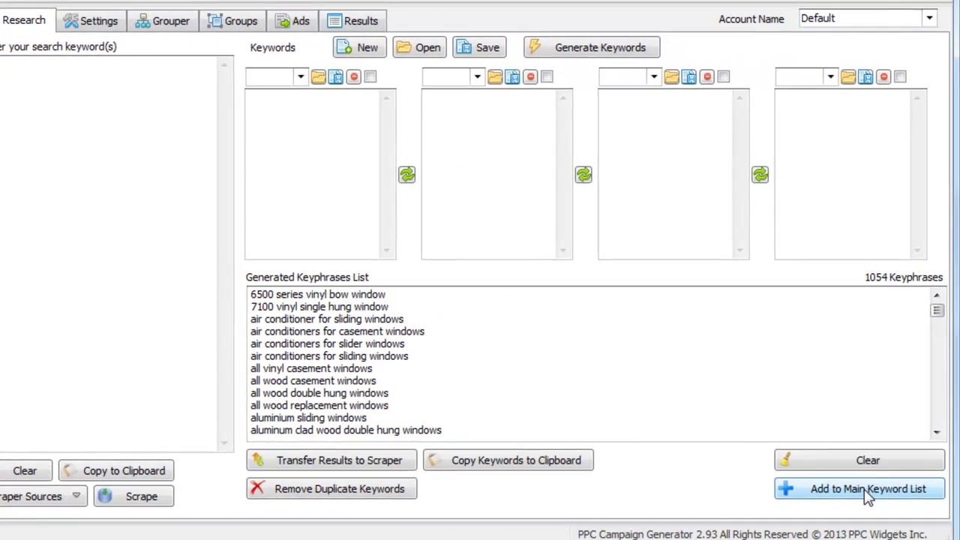
left_click(868, 493)
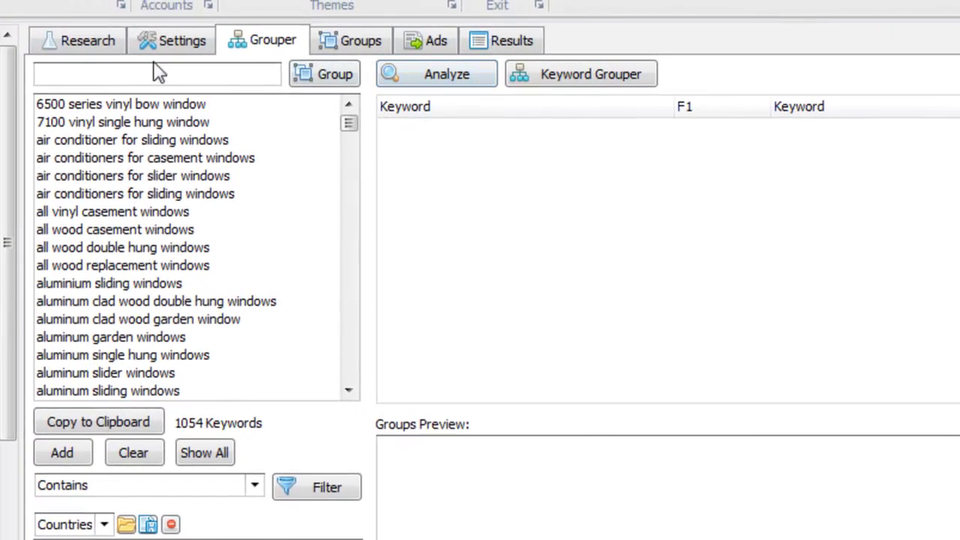
Turn off two-word frequency so only one-word frequency (F1) is analyzed, and save the settings
left_click(91, 21)
left_click(57, 169)
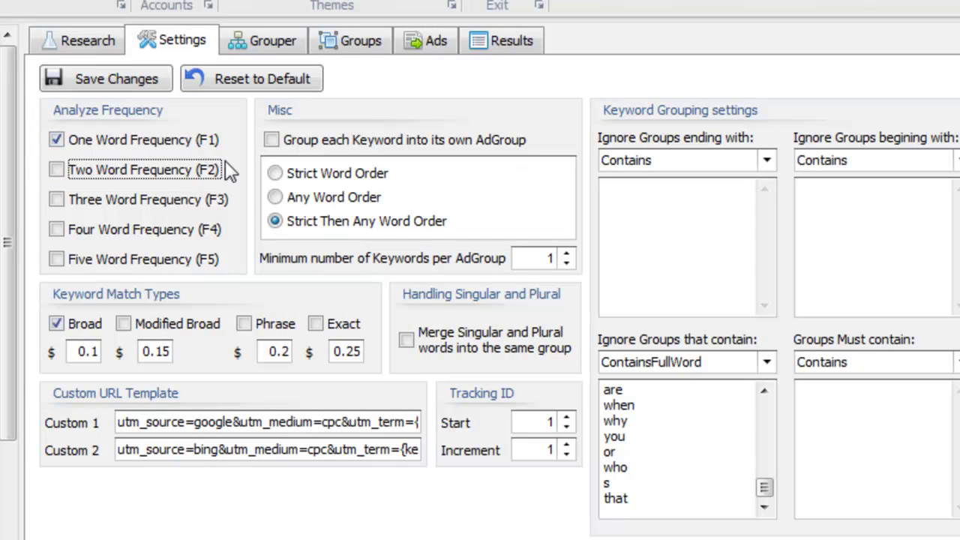
left_click(547, 259)
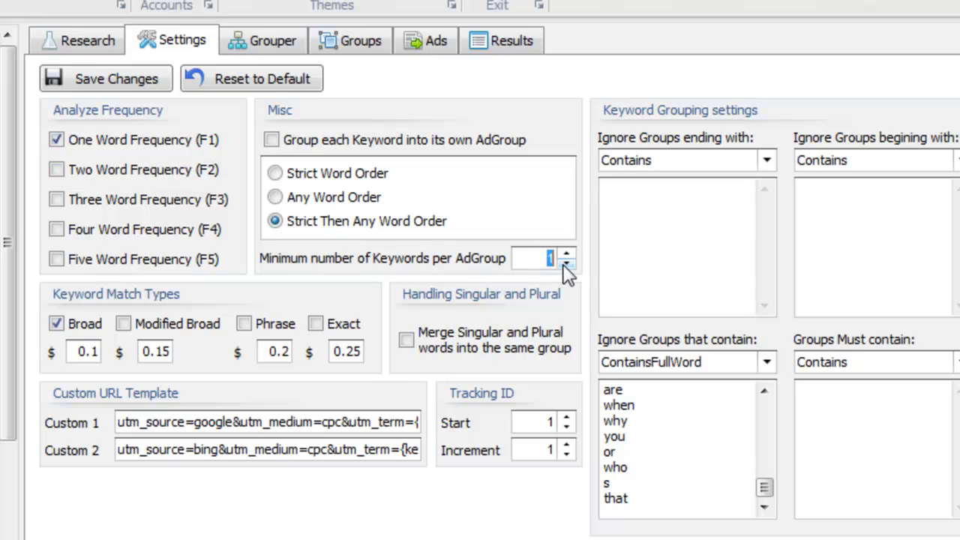
left_click(411, 343)
left_click(411, 342)
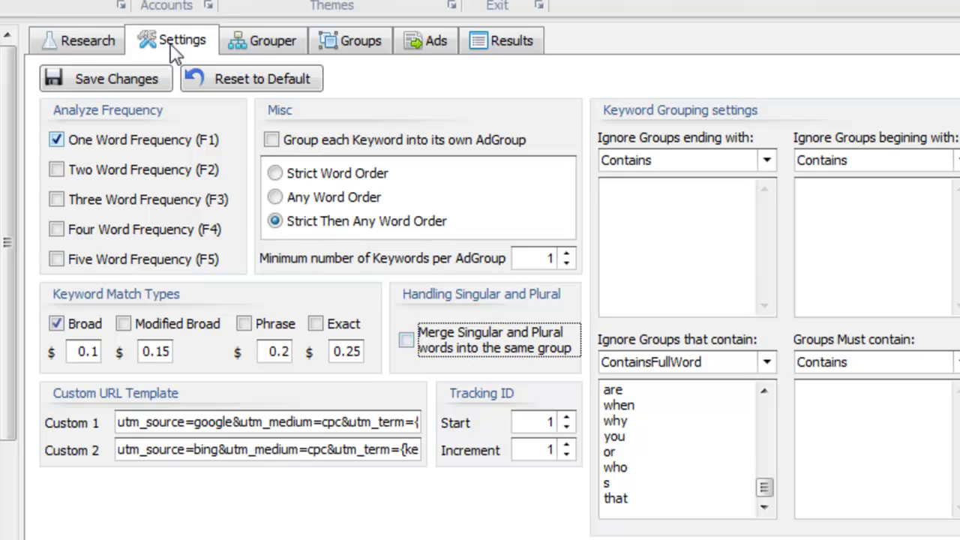
left_click(155, 77)
Analyze the main keyword list by one-word frequency and look through the resulting words
left_click(288, 45)
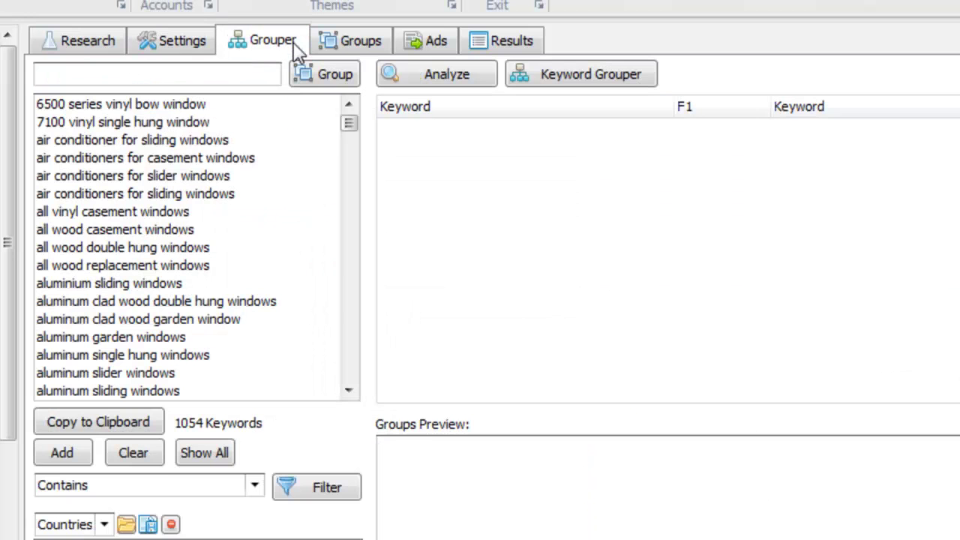
left_click(442, 81)
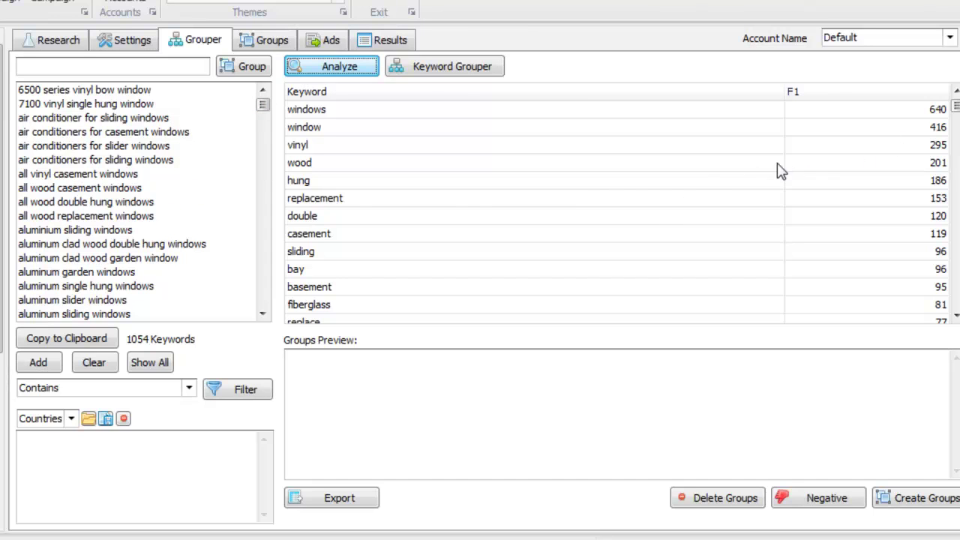
scroll(701, 192, "down", 2)
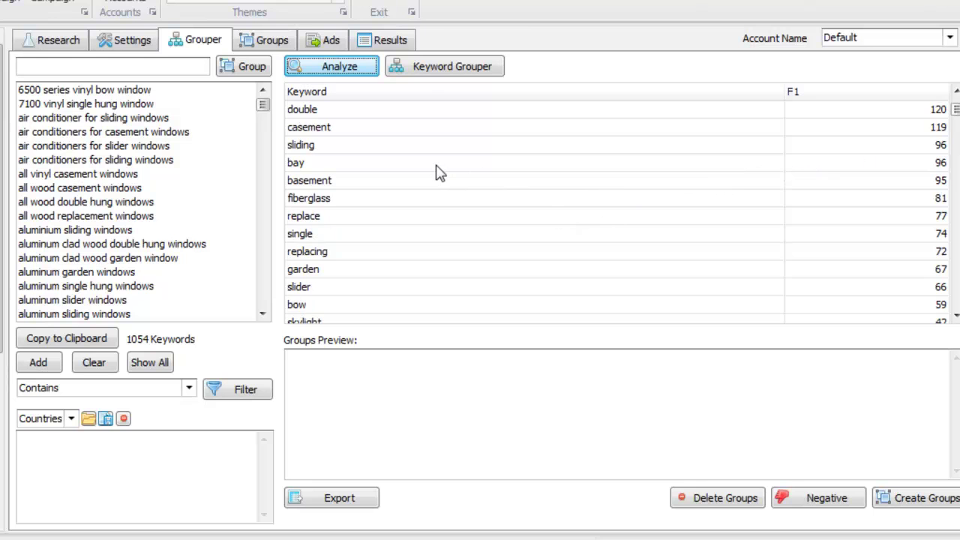
scroll(440, 173, "down", 1)
scroll(441, 173, "down", 1)
scroll(440, 172, "down", 1)
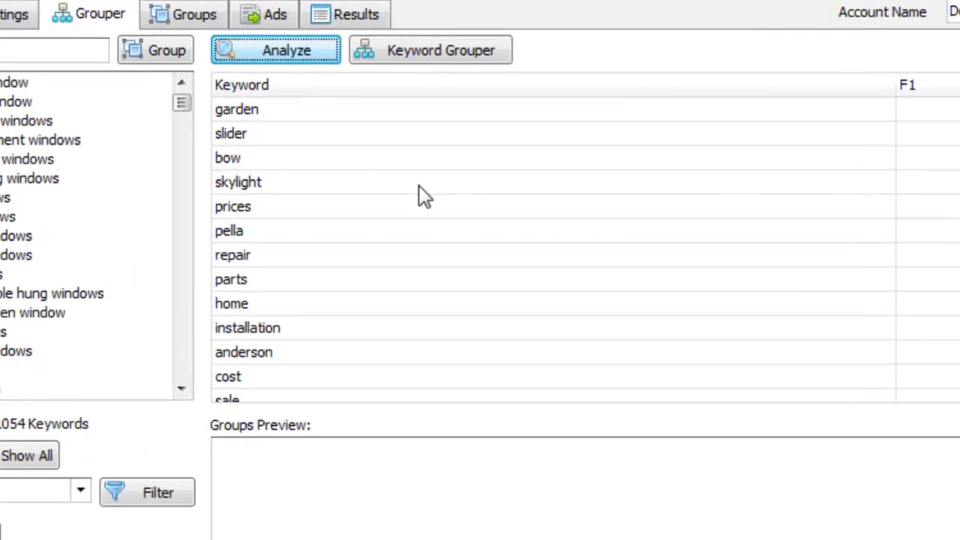
scroll(440, 173, "up", 5)
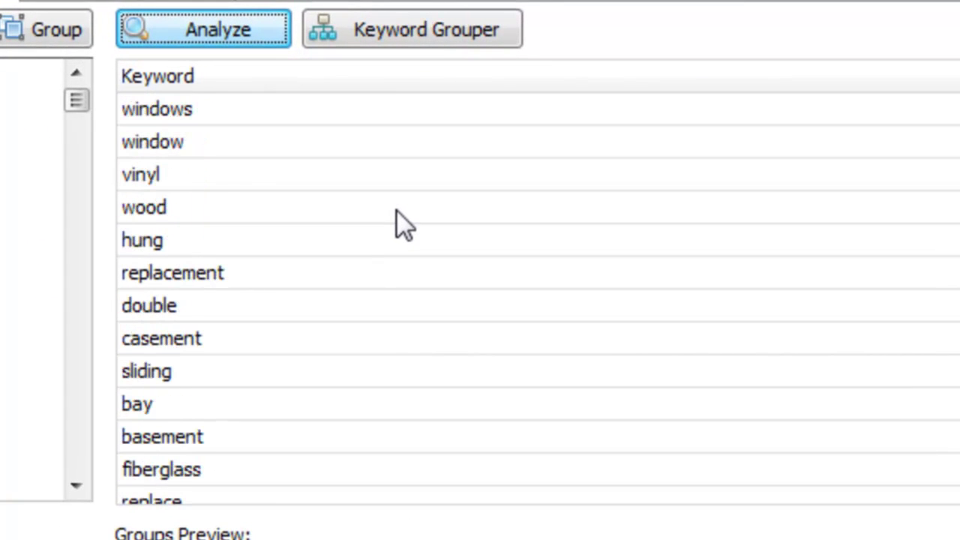
scroll(396, 211, "down", 3)
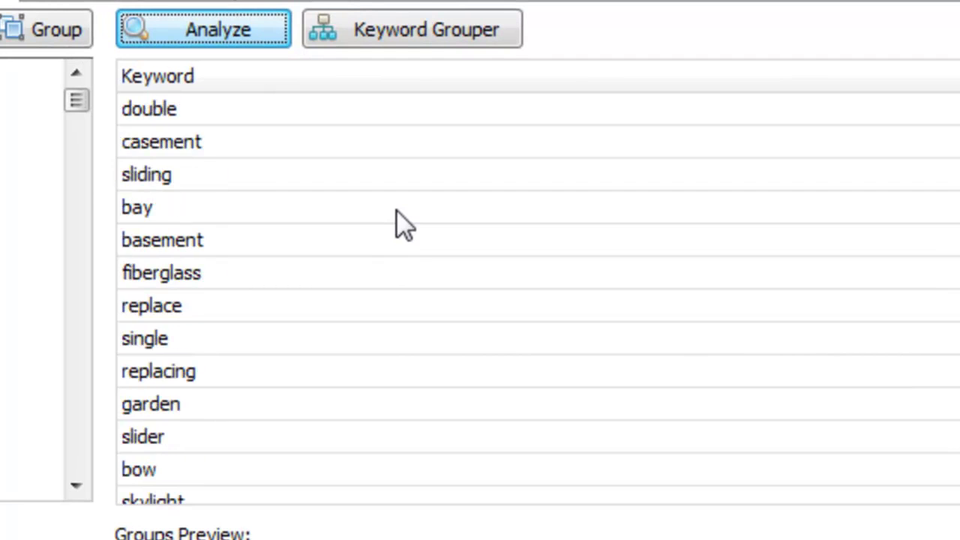
scroll(397, 210, "down", 1)
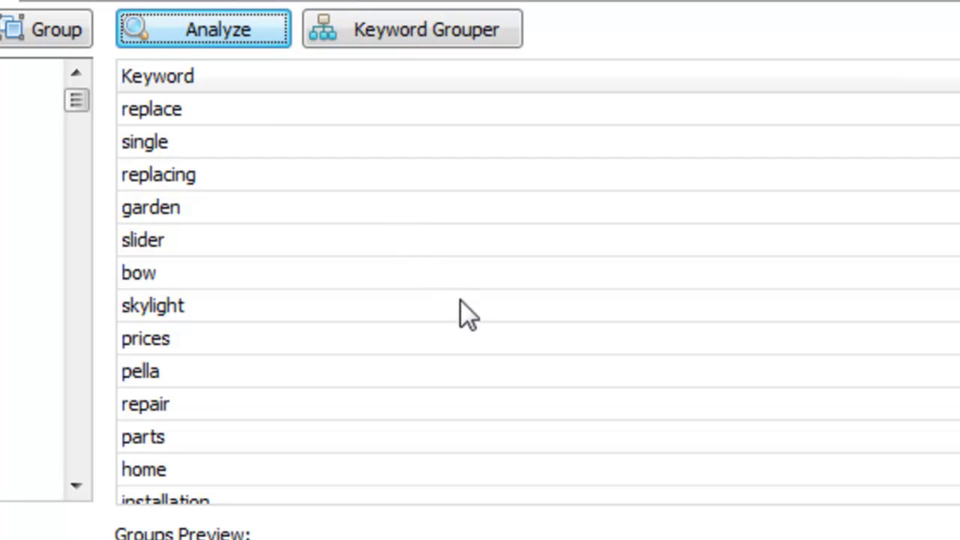
Mark the brand words pella, anderson, depot, jeld, milgard and andersen in the frequency list as negative
left_click(244, 371)
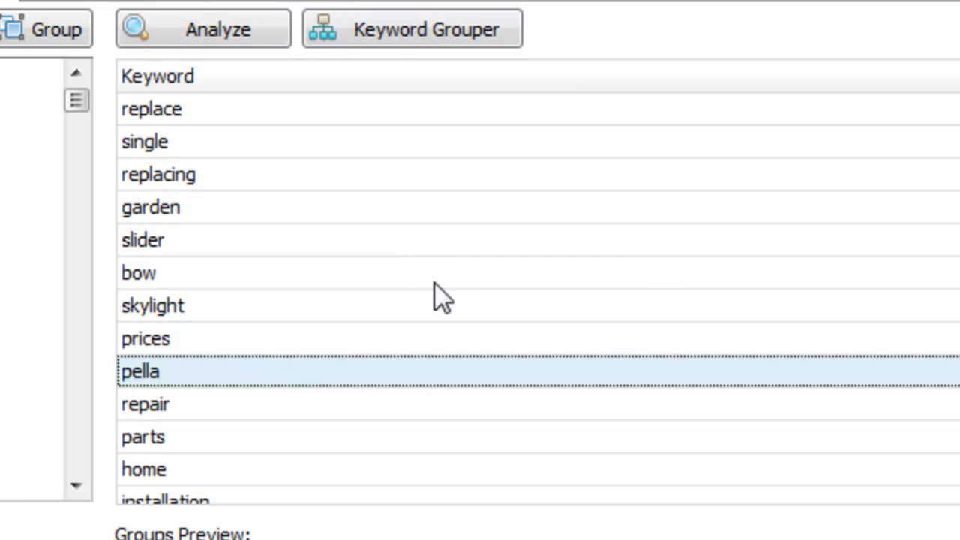
scroll(435, 282, "down", 2)
left_click(315, 336)
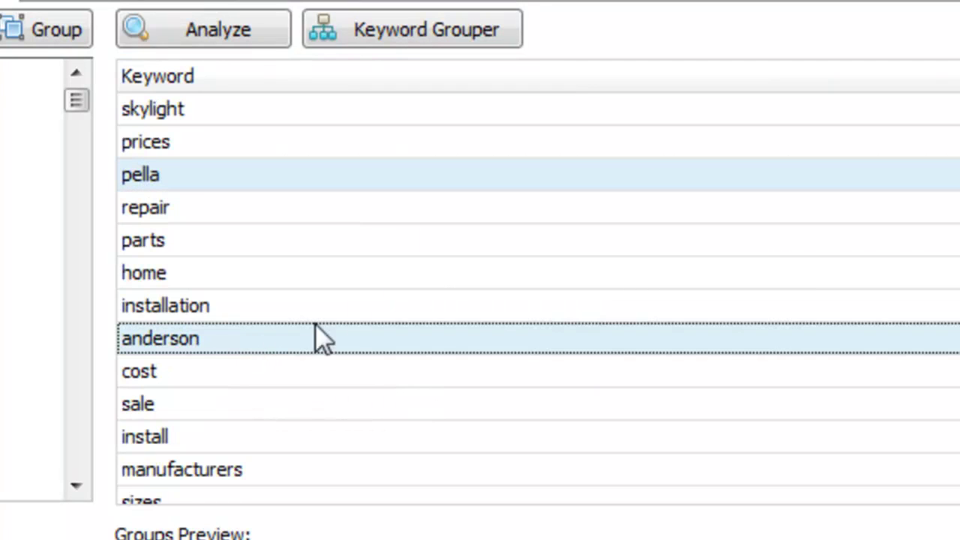
scroll(405, 277, "down", 3)
scroll(396, 283, "down", 1)
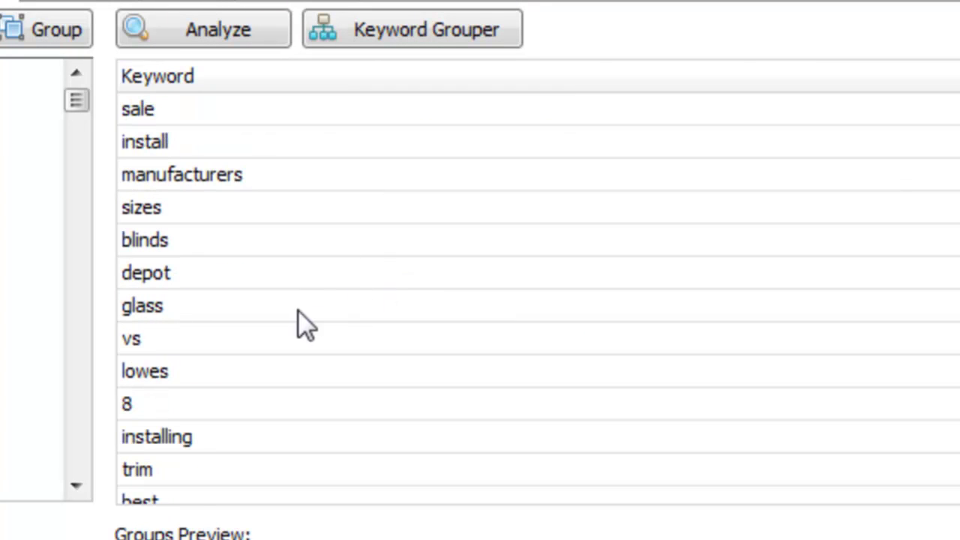
left_click(210, 277)
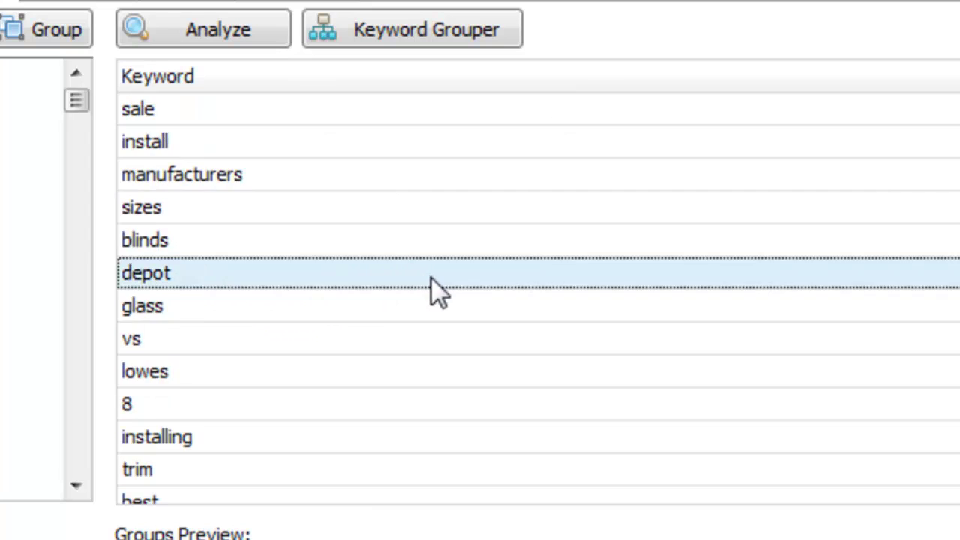
scroll(433, 279, "down", 2)
scroll(292, 323, "down", 1)
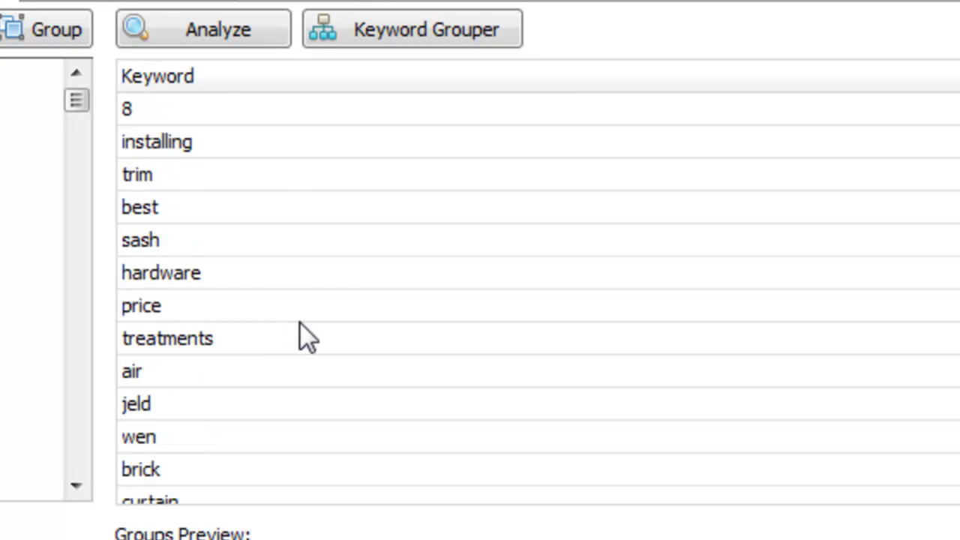
scroll(298, 325, "down", 1)
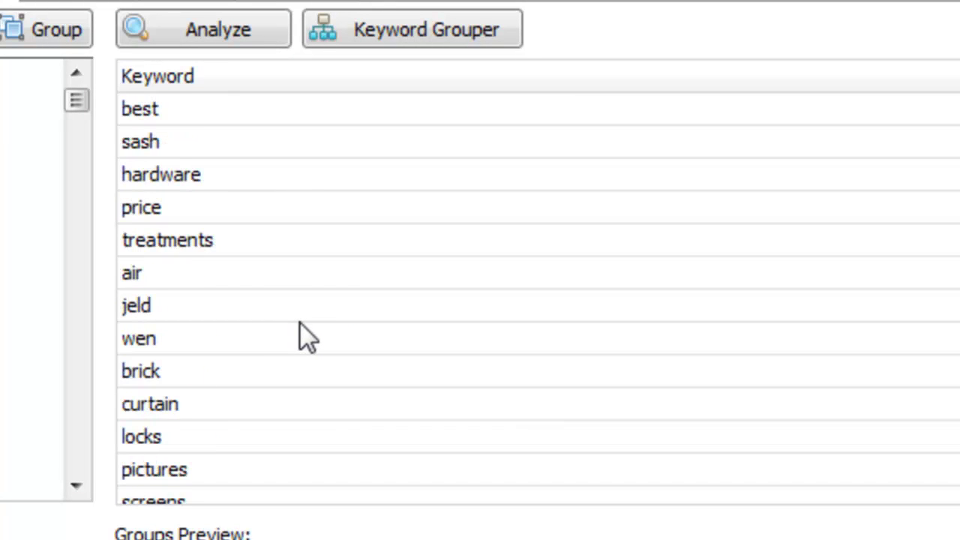
left_click(171, 309)
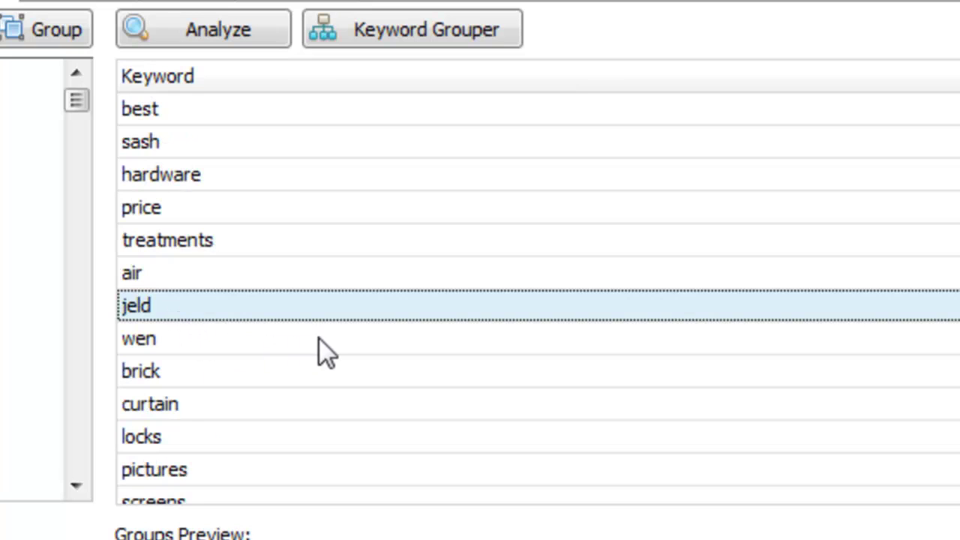
scroll(319, 343, "down", 2)
left_click(206, 339)
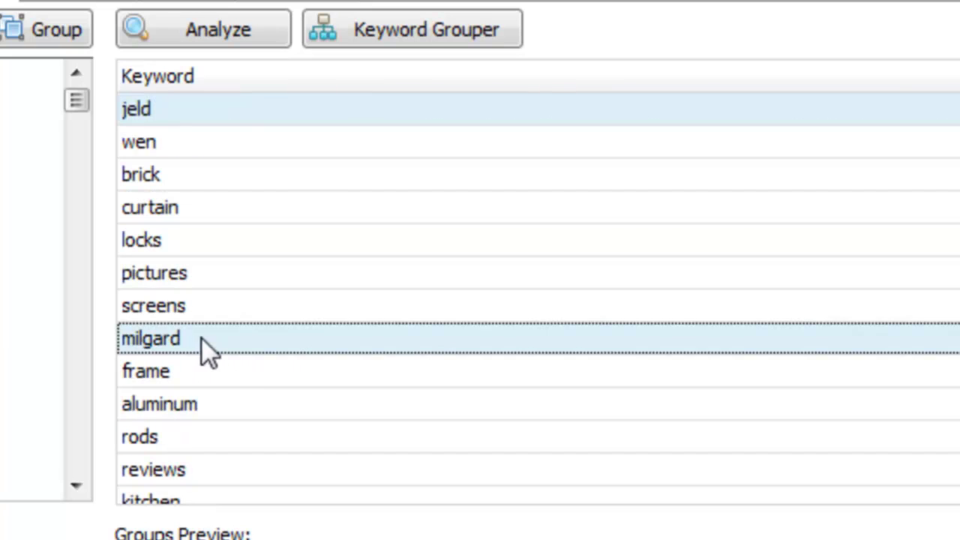
scroll(343, 386, "down", 2)
scroll(343, 384, "down", 1)
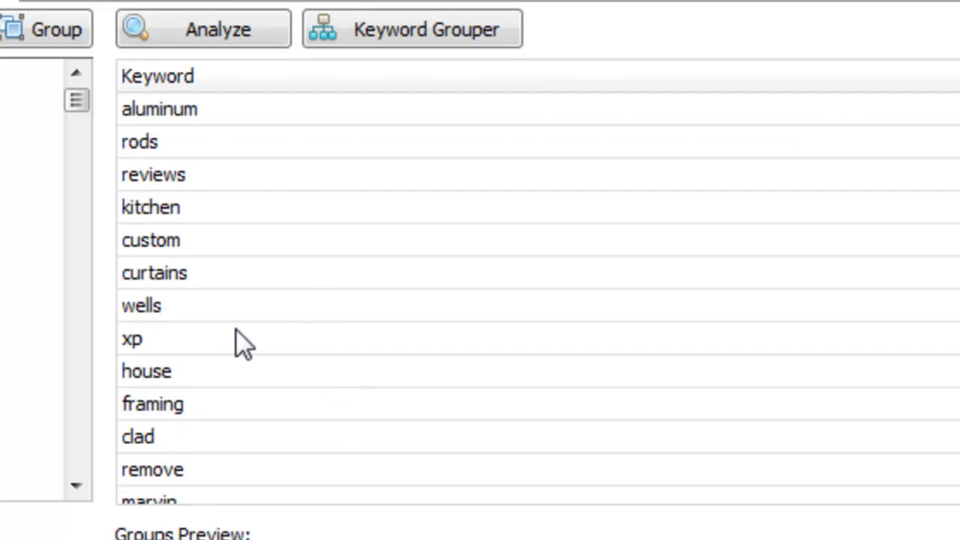
scroll(248, 352, "down", 3)
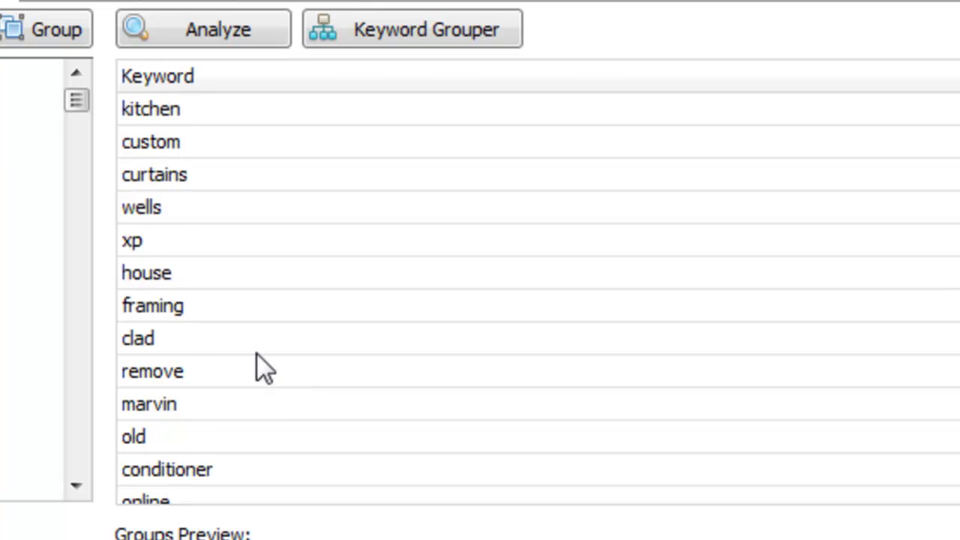
scroll(262, 362, "down", 2)
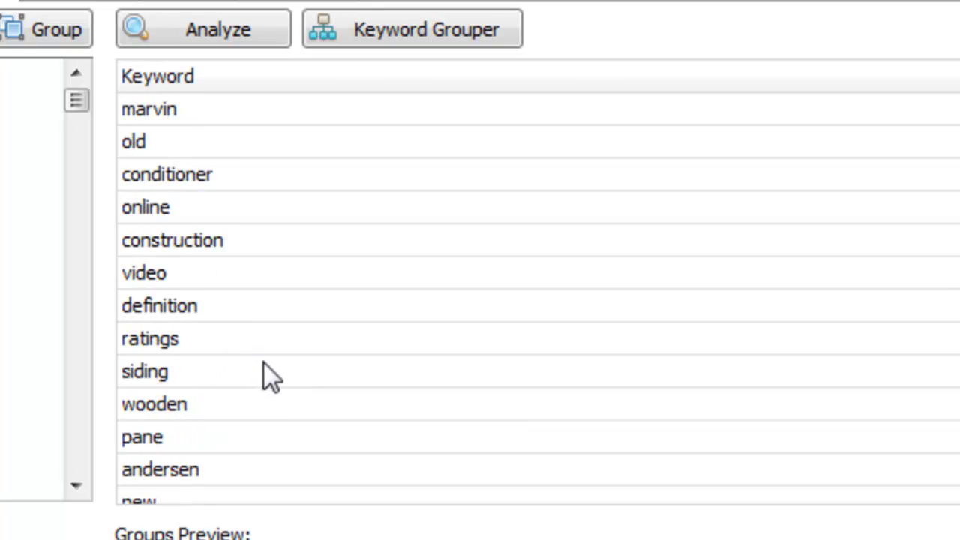
left_click(262, 371)
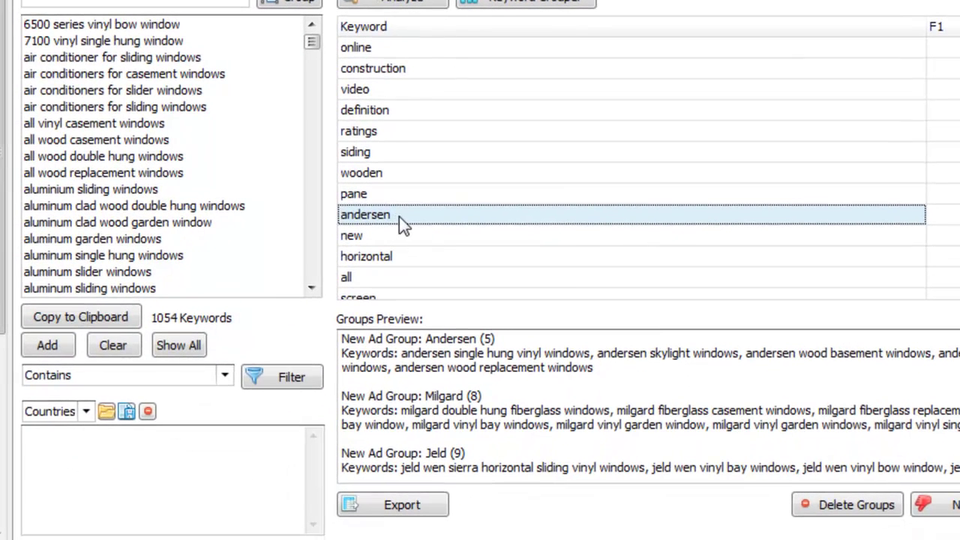
right_click(213, 375)
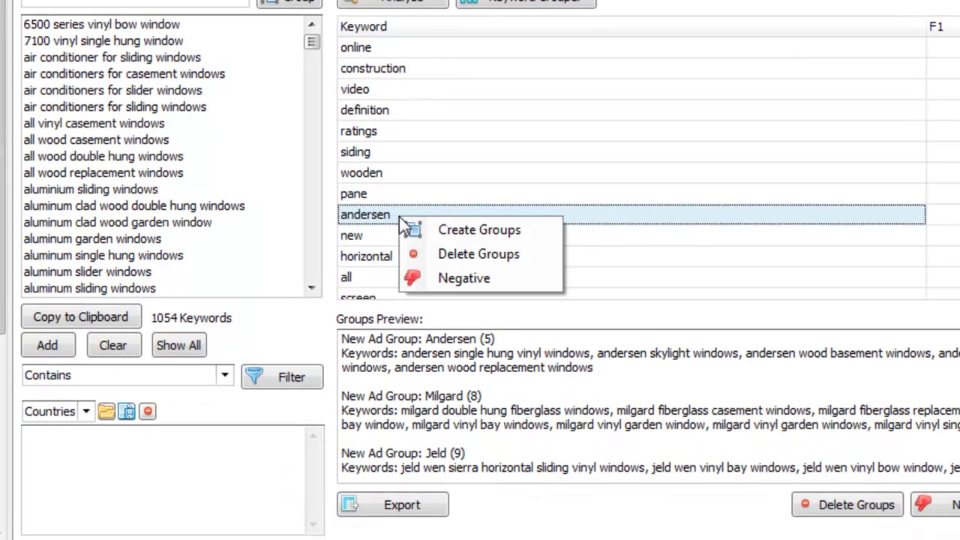
left_click(467, 283)
Check the list of negative words and analyze the remaining keywords again by one-word frequency
left_click_drag(90, 503, 3, 428)
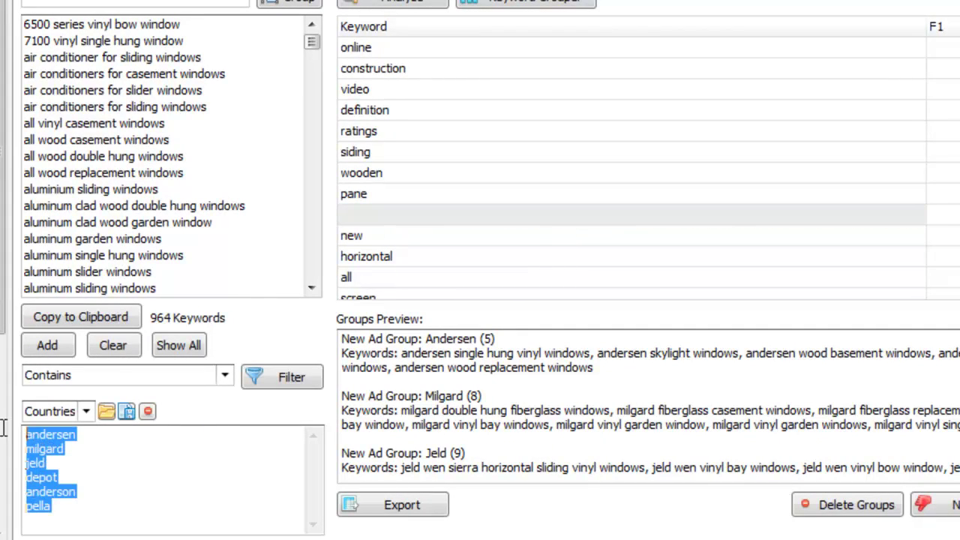
left_click(91, 484)
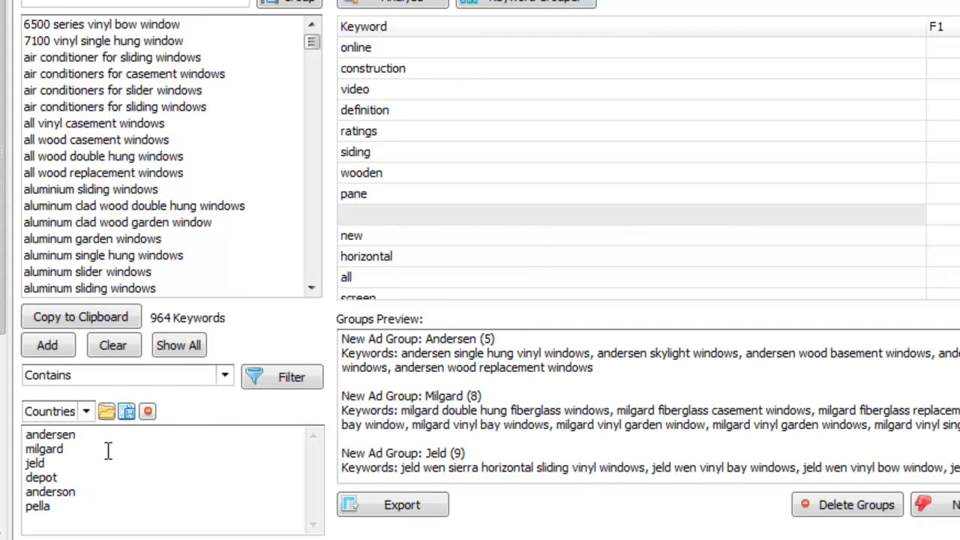
left_click(416, 6)
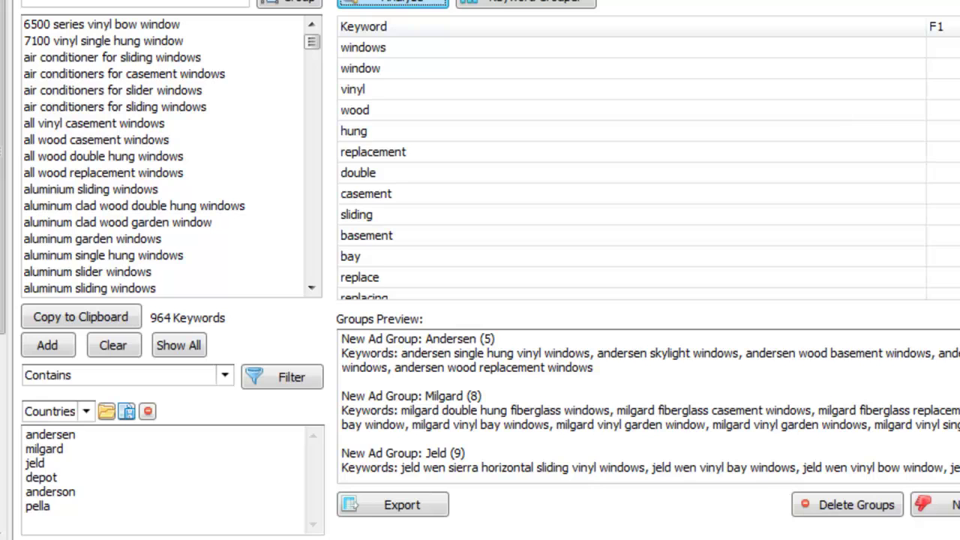
scroll(533, 125, "down", 5)
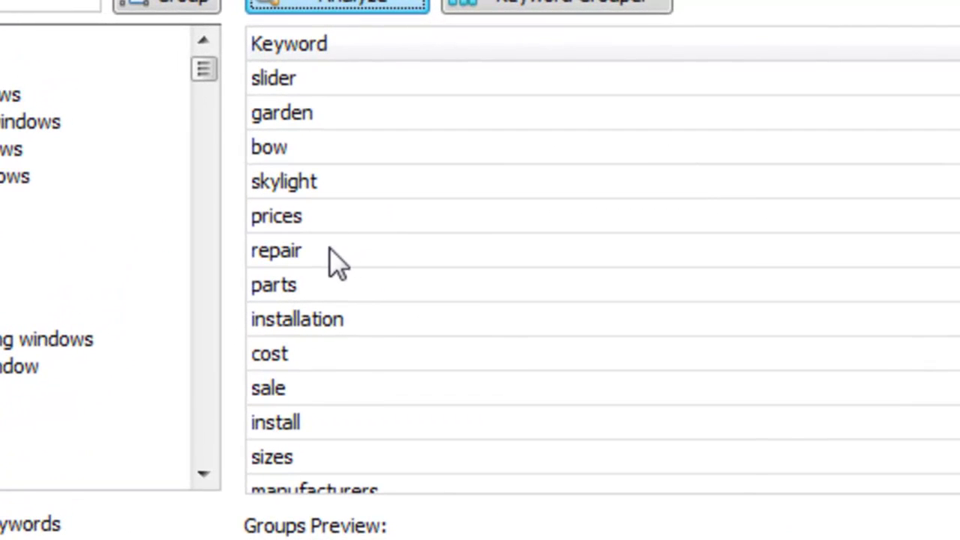
Mark the irrelevant words parts, blinds, 8 and trim in the frequency list as negative
left_click(342, 279)
scroll(443, 330, "down", 2)
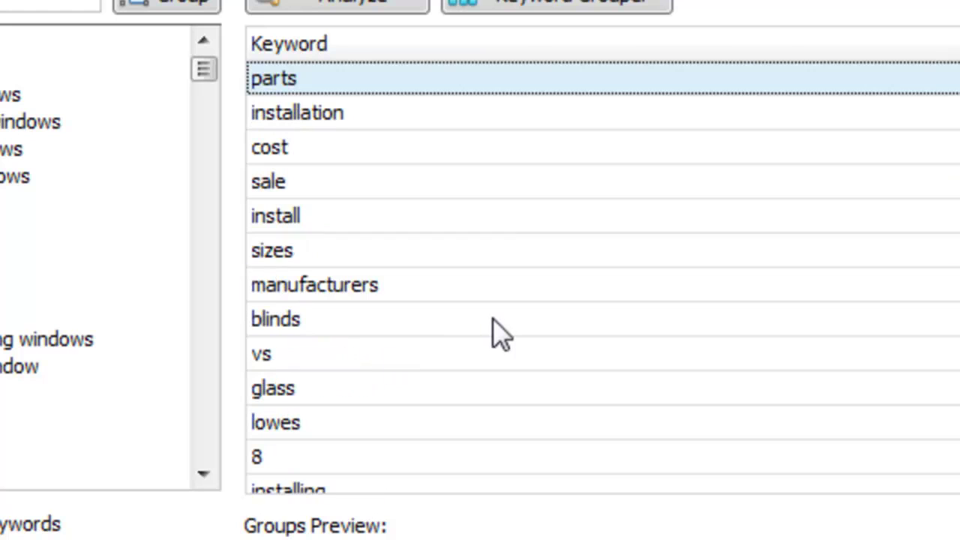
scroll(373, 305, "down", 1)
left_click(308, 221)
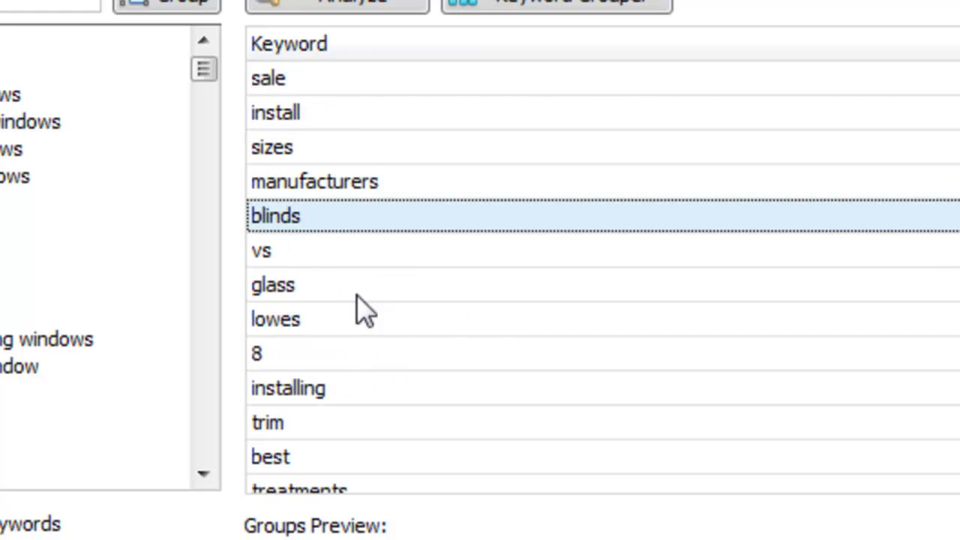
left_click(308, 349, "ctrl")
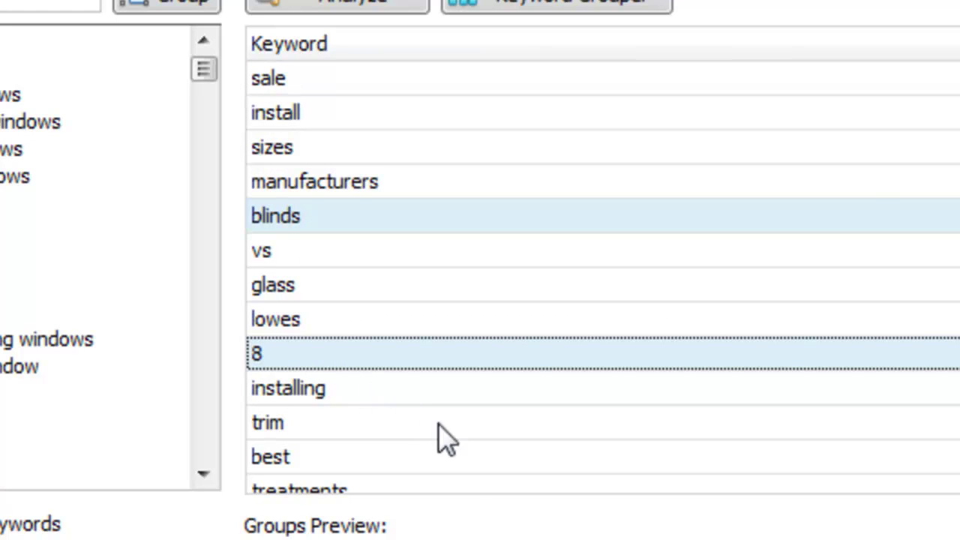
scroll(453, 322, "down", 2)
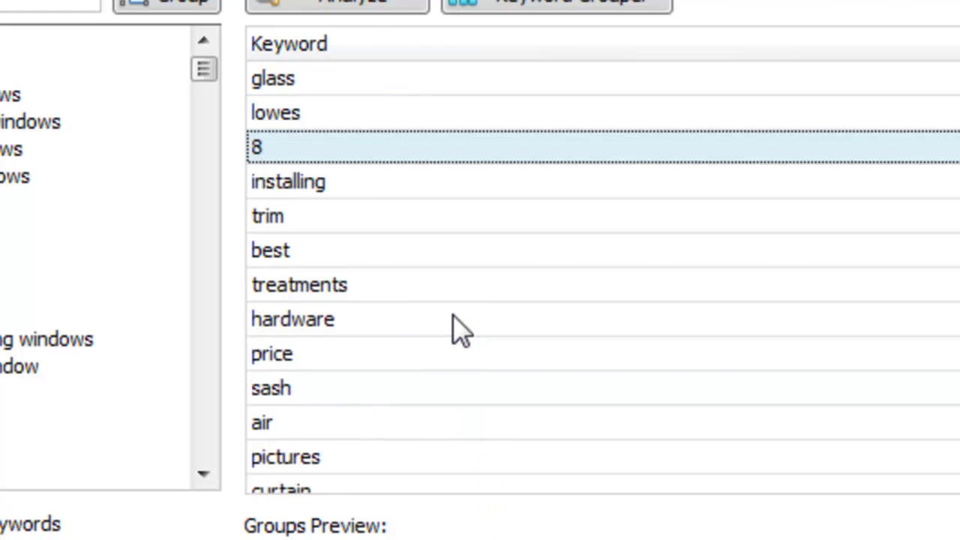
left_click(309, 217, "ctrl")
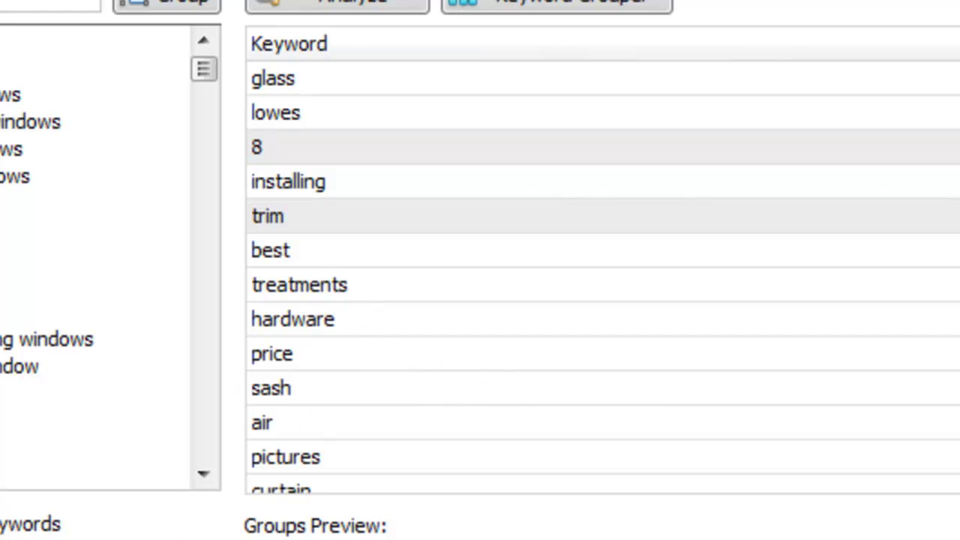
right_click(460, 218)
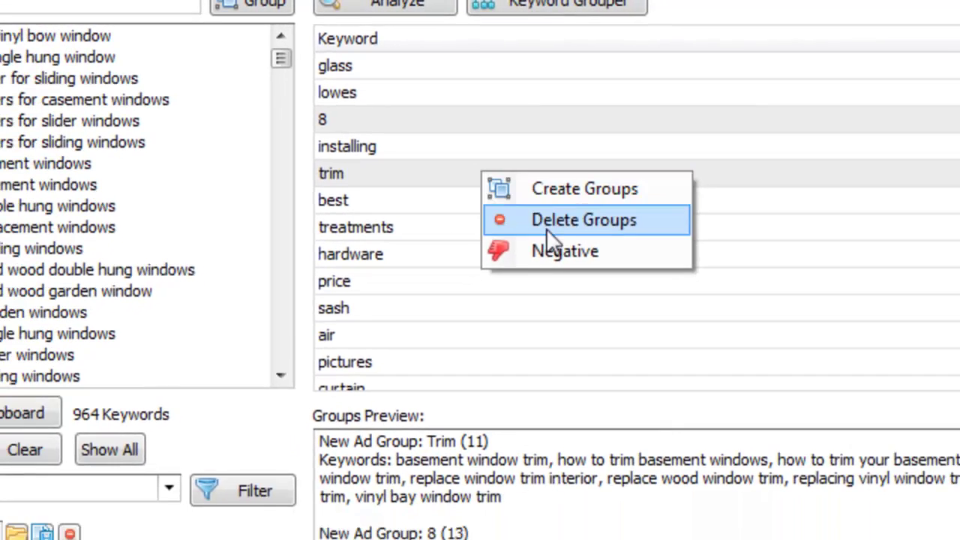
left_click(577, 321)
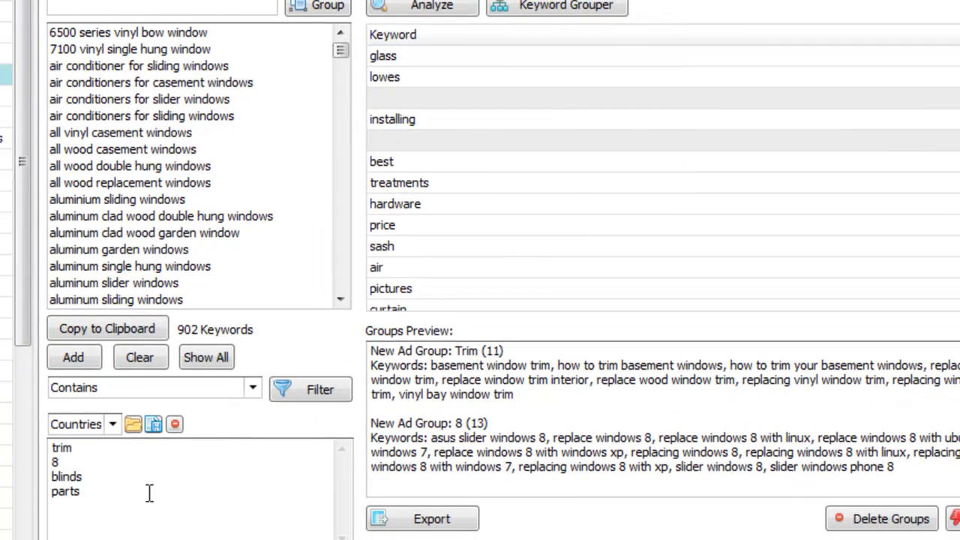
Select all the collected negative words trim, 8, blinds and parts and clear them from the negative word list
left_click_drag(149, 492, 49, 441)
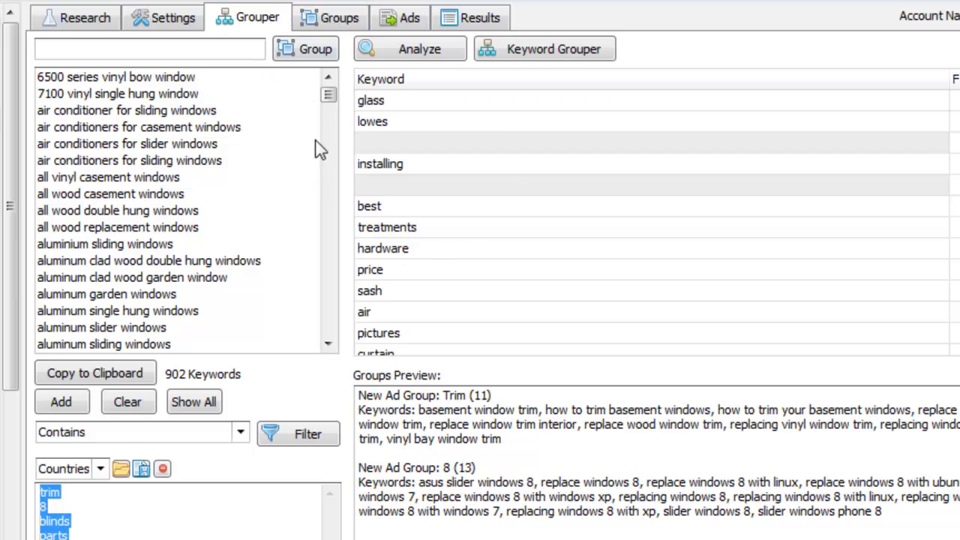
left_click(153, 519)
key("ctrl+a")
key("Delete")
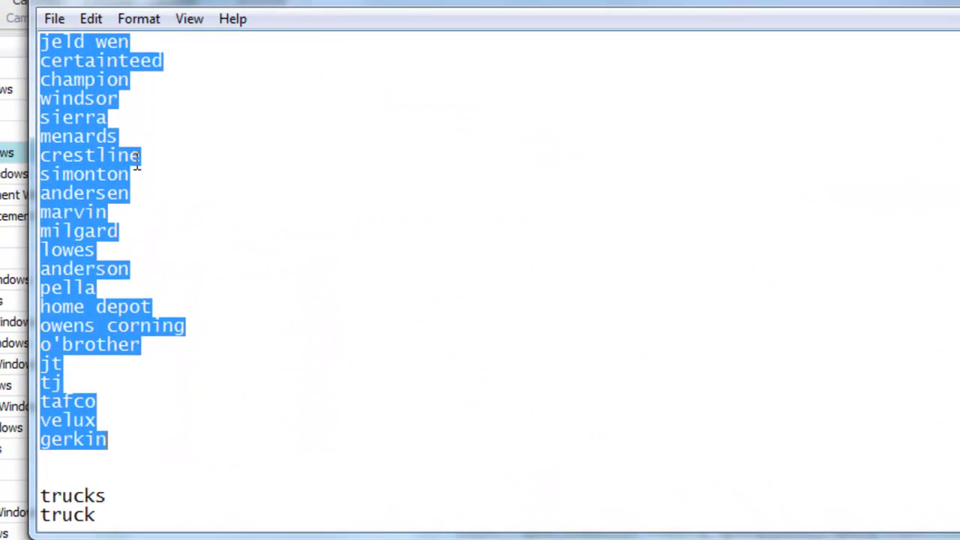
Switch to the prepared word list in Notepad and highlight the brand names from jeld wen to gerkin
left_click(150, 352)
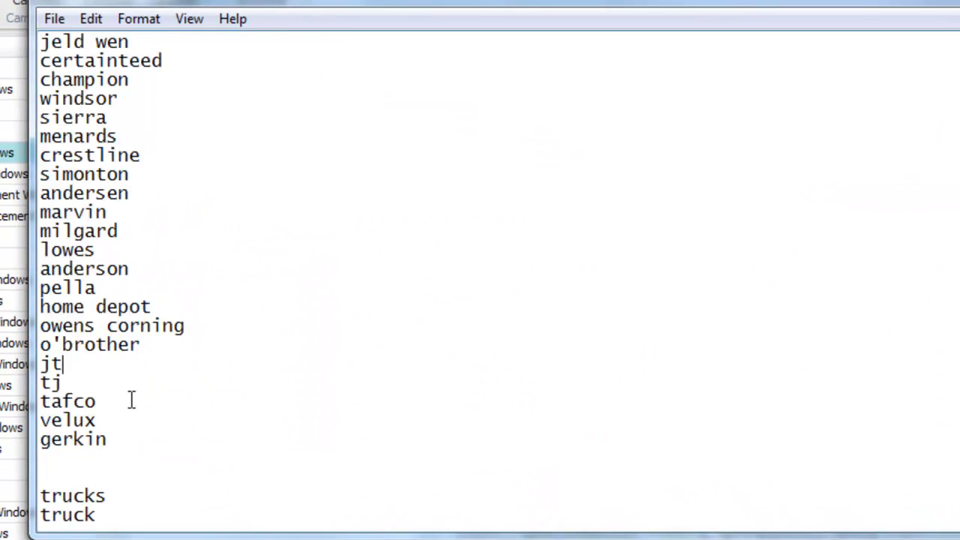
left_click_drag(116, 438, 27, 21)
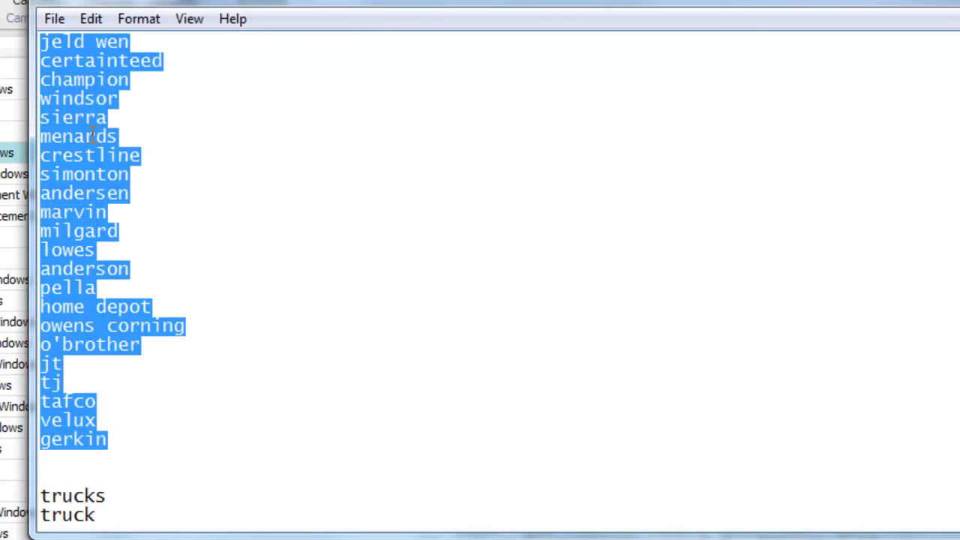
scroll(314, 379, "down", 3)
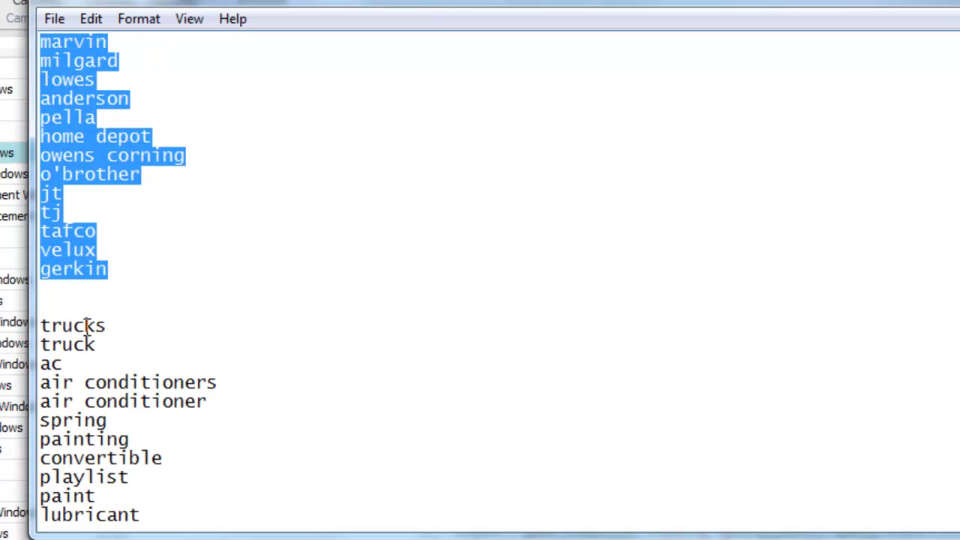
Look through the irrelevant words in the Notepad list and copy the whole block from trucks to parts
left_click_drag(44, 326, 130, 481)
scroll(345, 332, "down", 7)
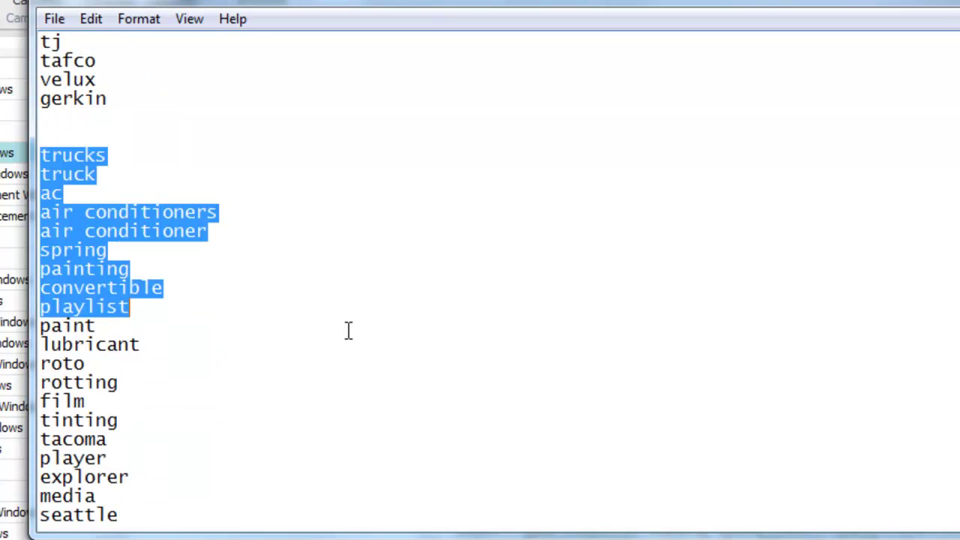
scroll(339, 332, "down", 16)
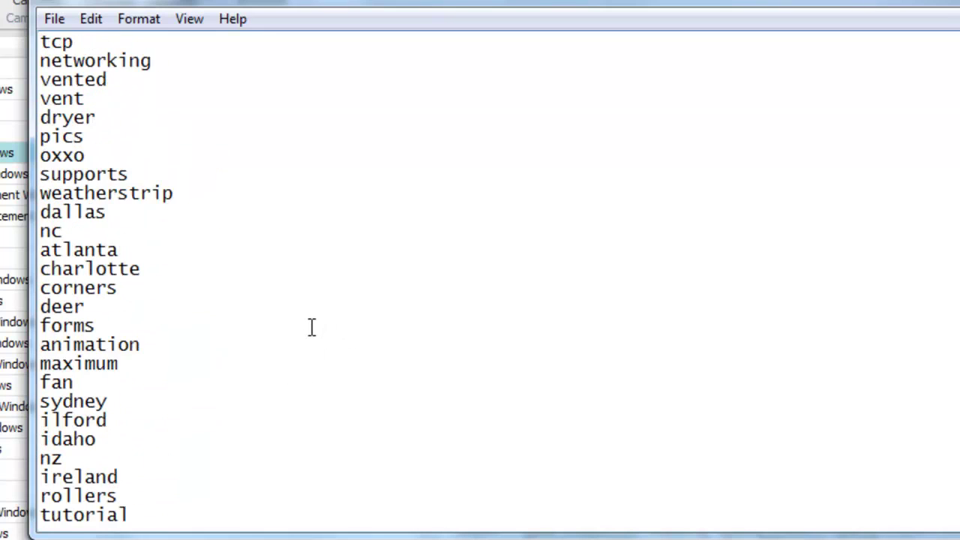
scroll(312, 328, "down", 13)
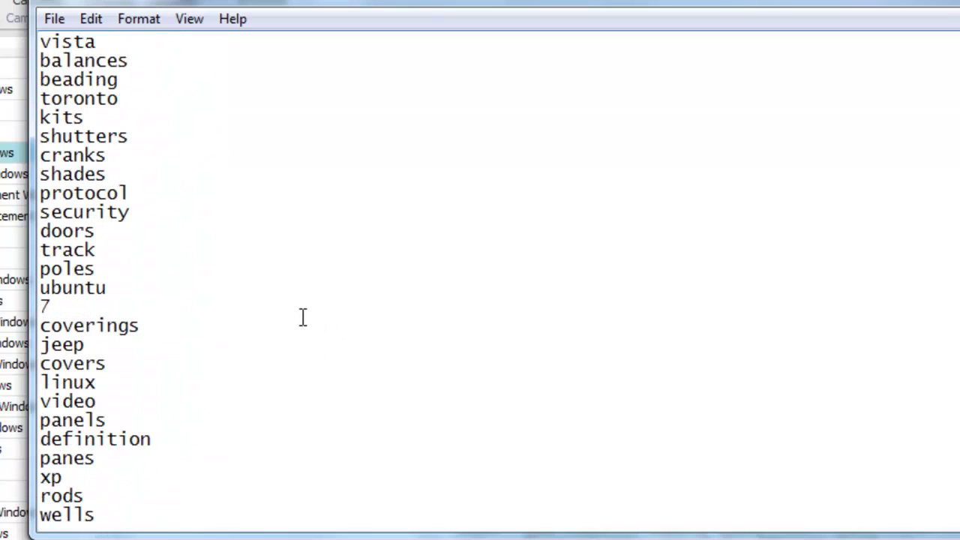
scroll(294, 312, "down", 1)
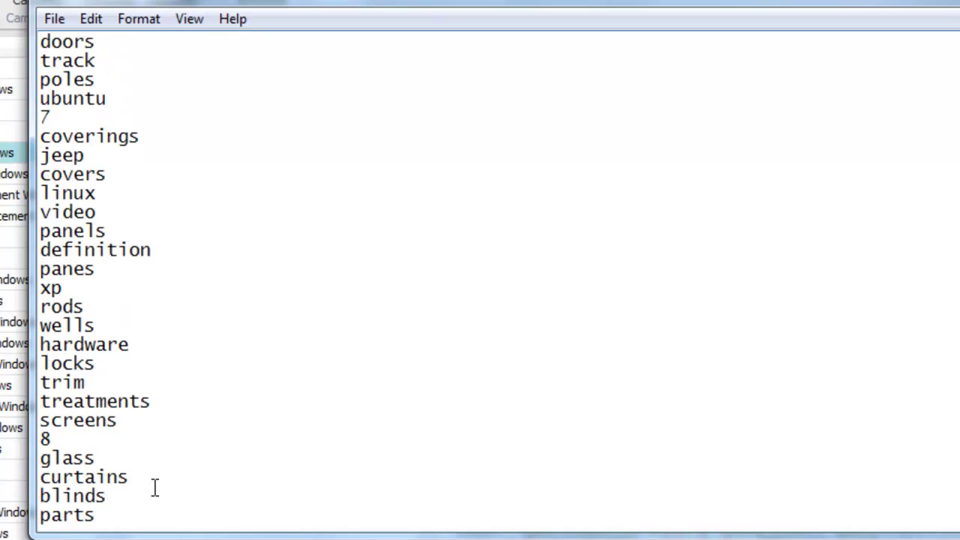
left_click_drag(109, 517, 39, 270)
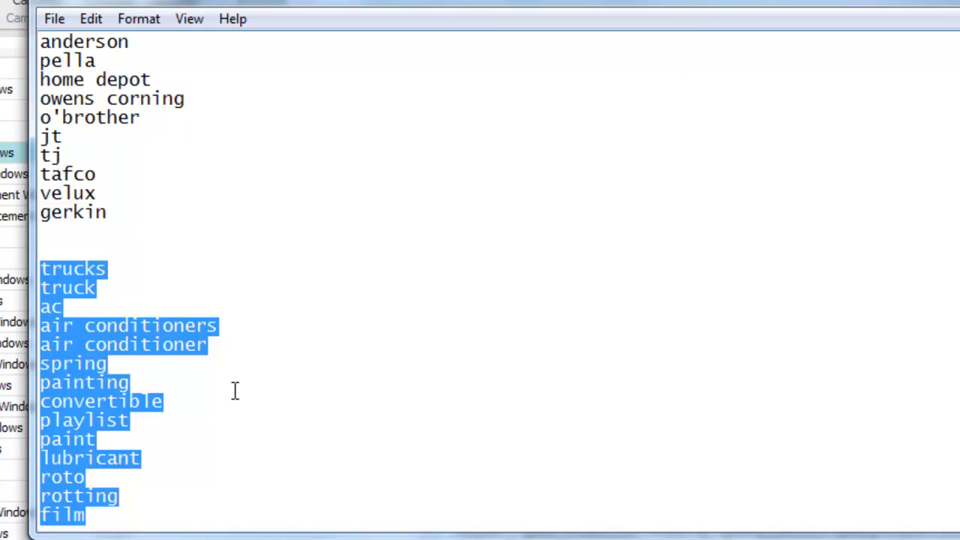
Switch back to the campaign software and show the grouped keywords of the whole Campaign #1
key("alt+Tab")
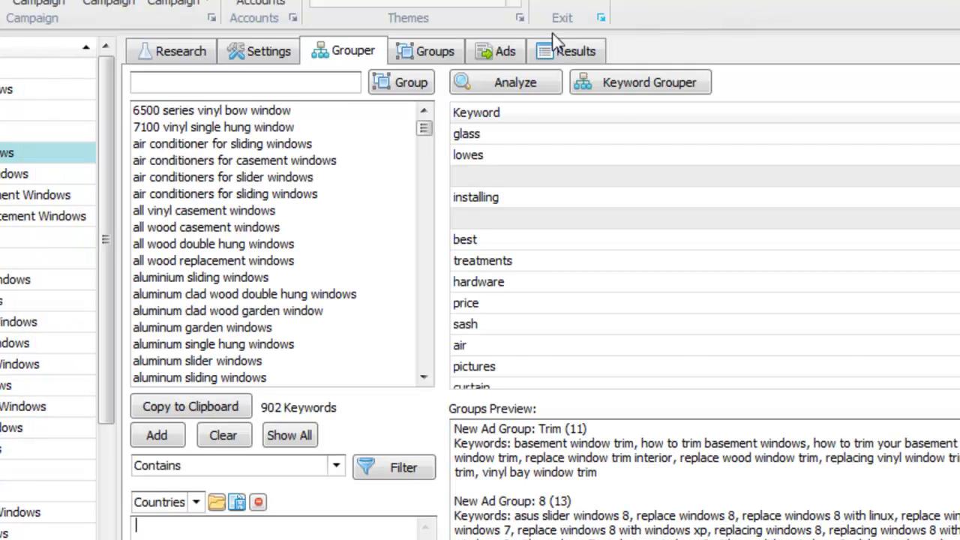
left_click(433, 52)
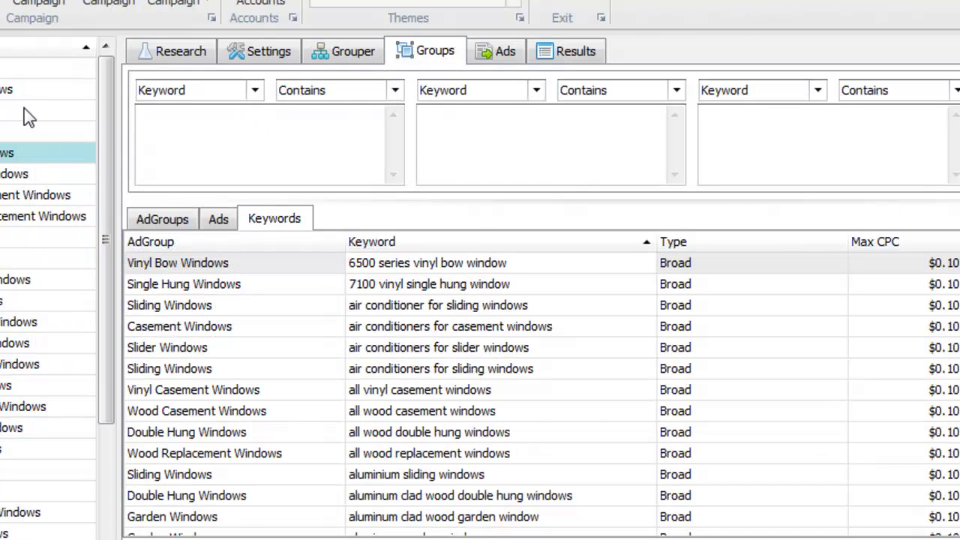
left_click(70, 72)
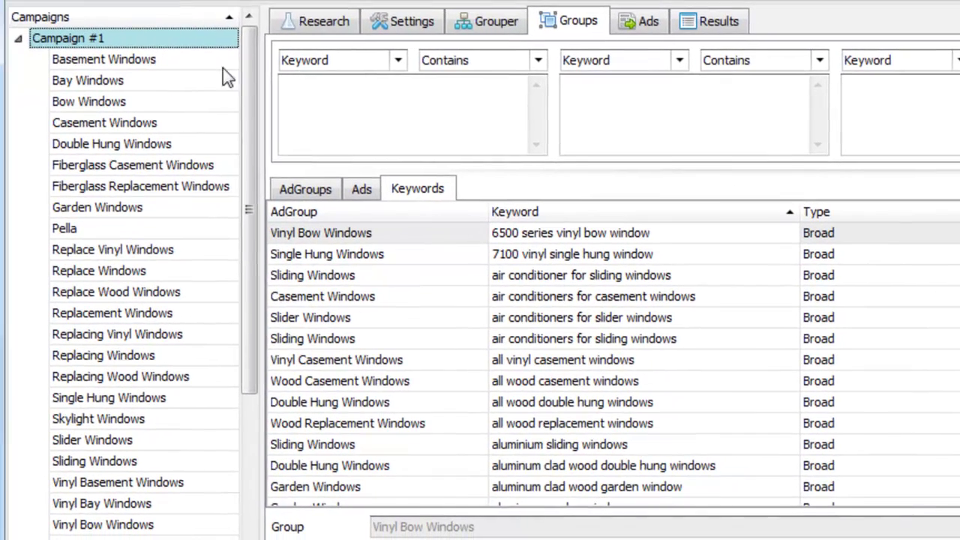
left_click(248, 146)
left_click(140, 41)
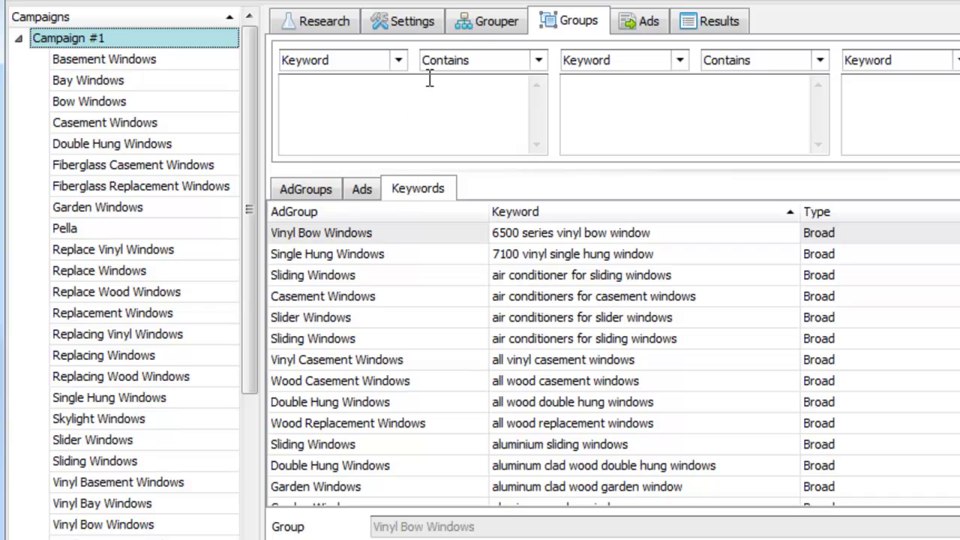
Filter the campaign's keywords by ContainsFullWord with the copied list of irrelevant words ending in 8, glass, curtains, blinds and parts
left_click(375, 60)
left_click(350, 114)
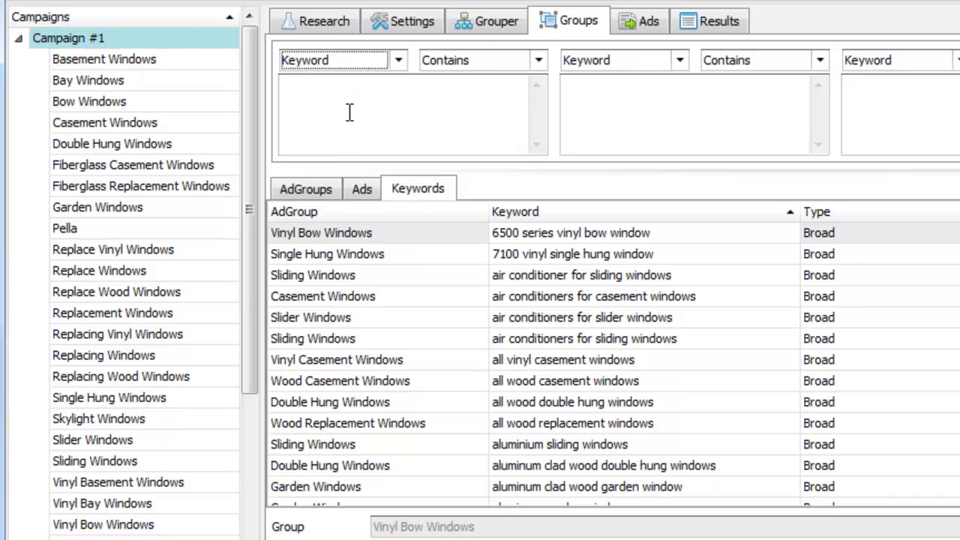
left_click(480, 75)
left_click(486, 98)
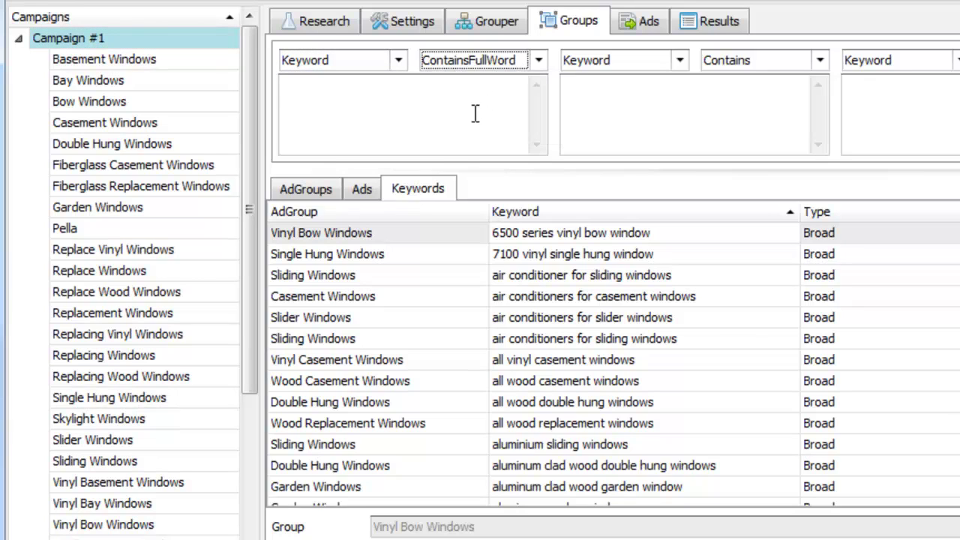
left_click(475, 113)
type("8 glass curtains blinds parts")
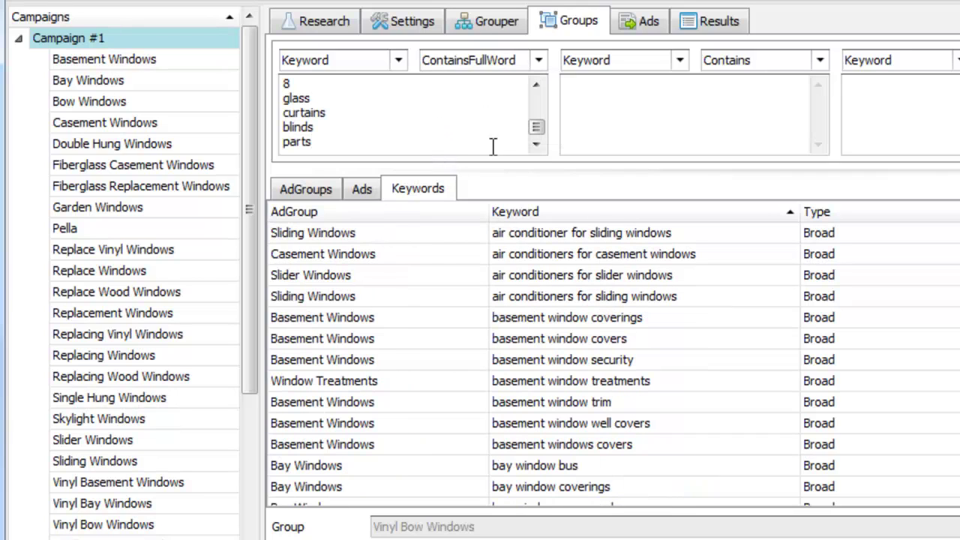
Check the filtered keywords across all ad groups, then select and delete all of them
left_click(821, 299)
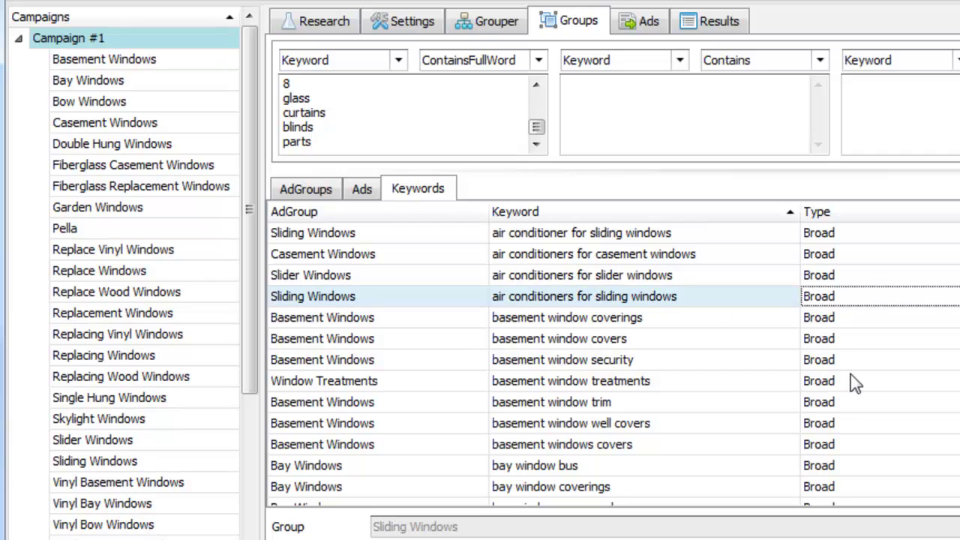
scroll(855, 379, "down", 4)
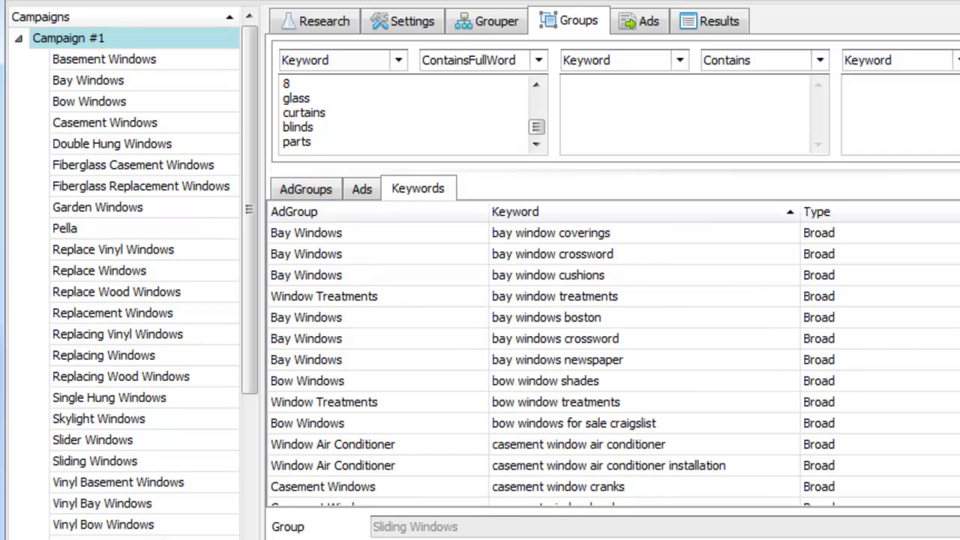
scroll(615, 360, "down", 5)
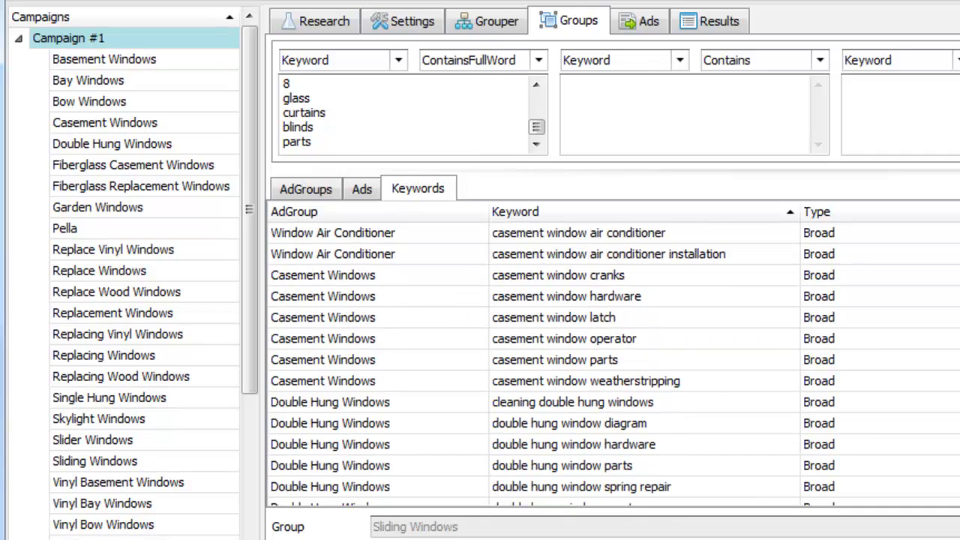
scroll(615, 360, "down", 2)
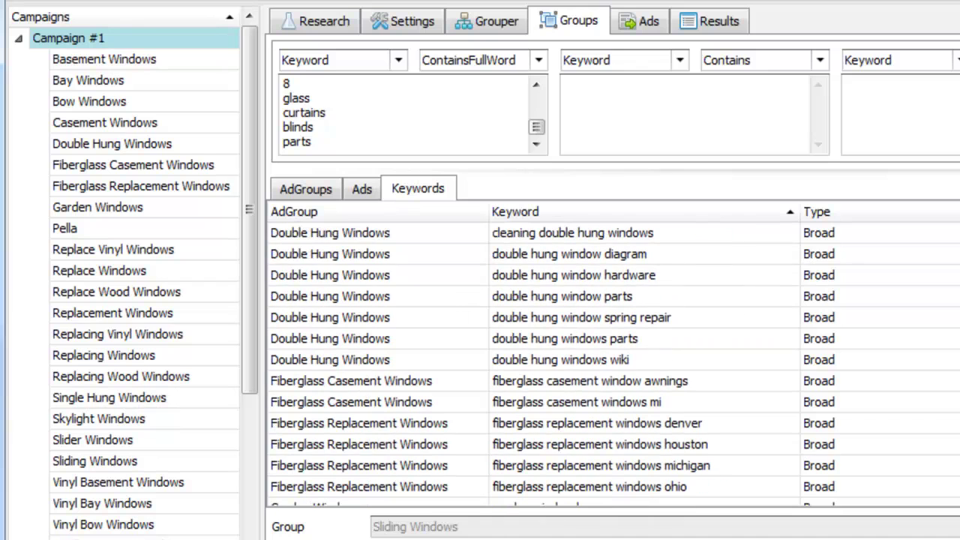
scroll(615, 360, "down", 5)
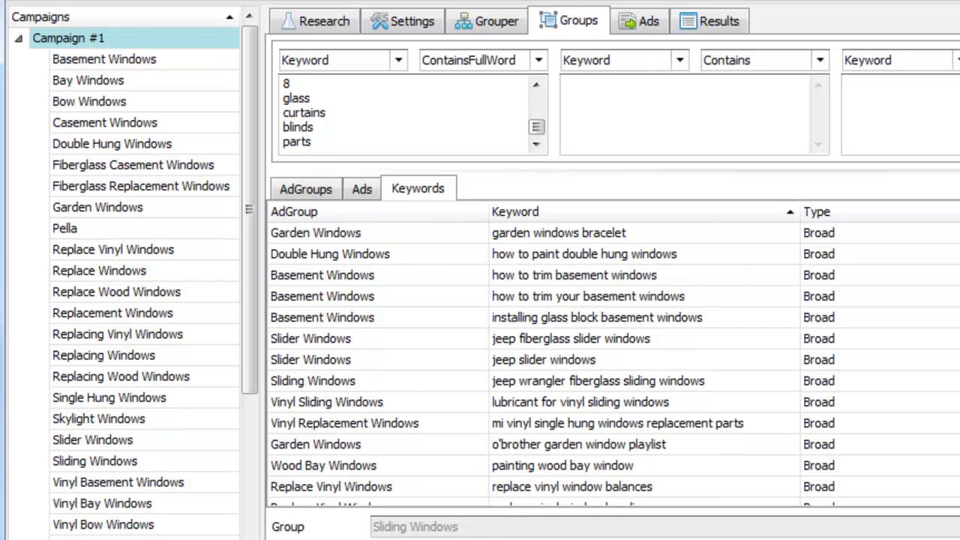
scroll(615, 360, "down", 2)
left_click(578, 381)
key("ctrl+a")
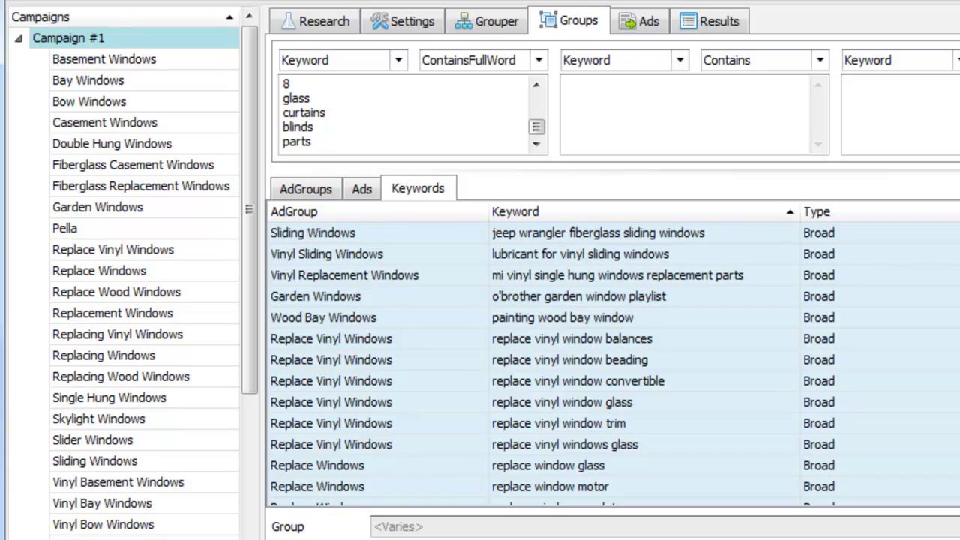
key("Delete")
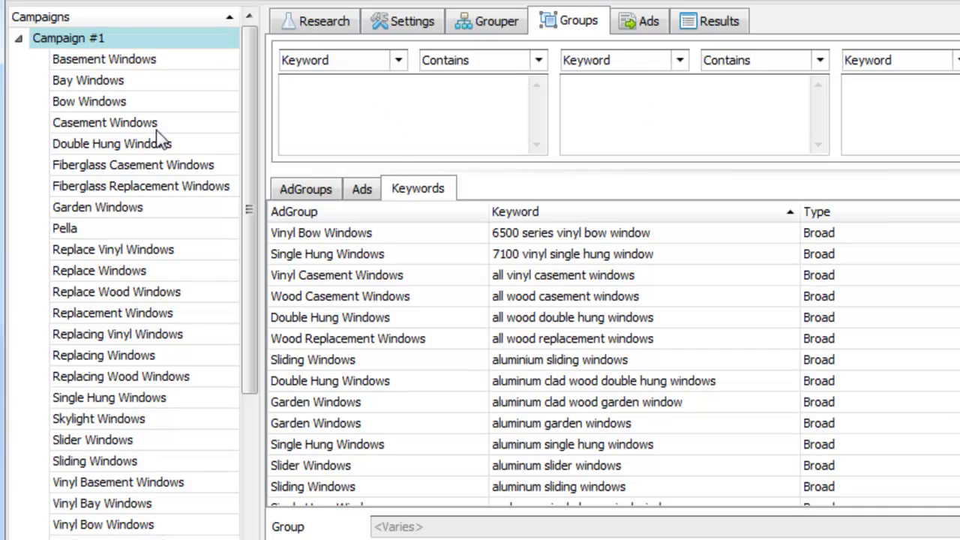
Open the Casement Windows ad group and filter its keywords for those containing "hing"
left_click(129, 122)
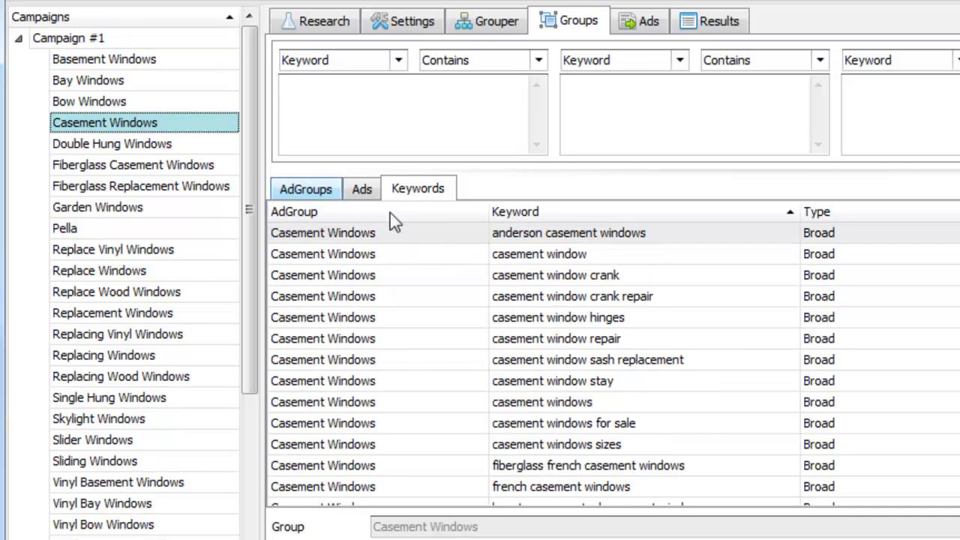
left_click(795, 339)
left_click(624, 321)
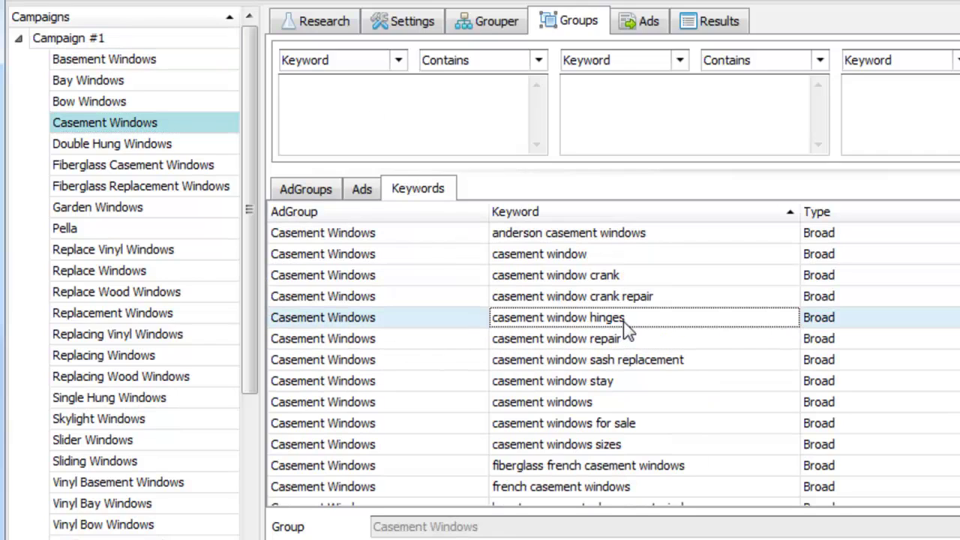
left_click(356, 104)
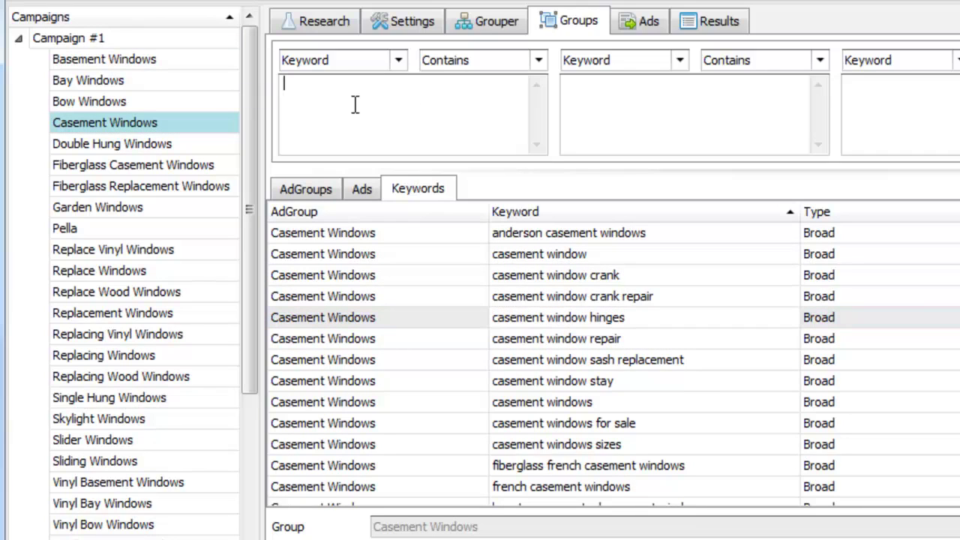
type("hing")
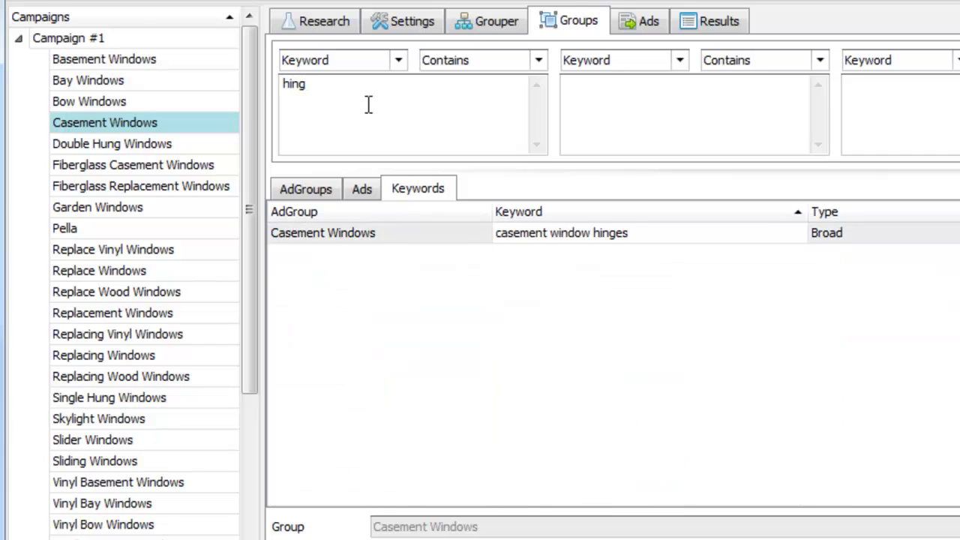
Delete the "casement window hinges" keyword and clear the filter to show the whole Campaign #1
left_click(435, 288)
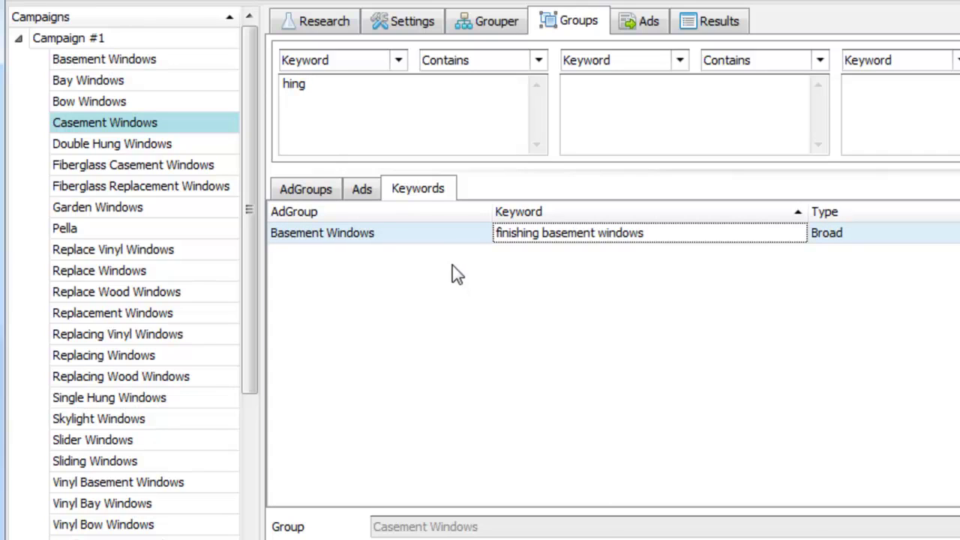
left_click(174, 41)
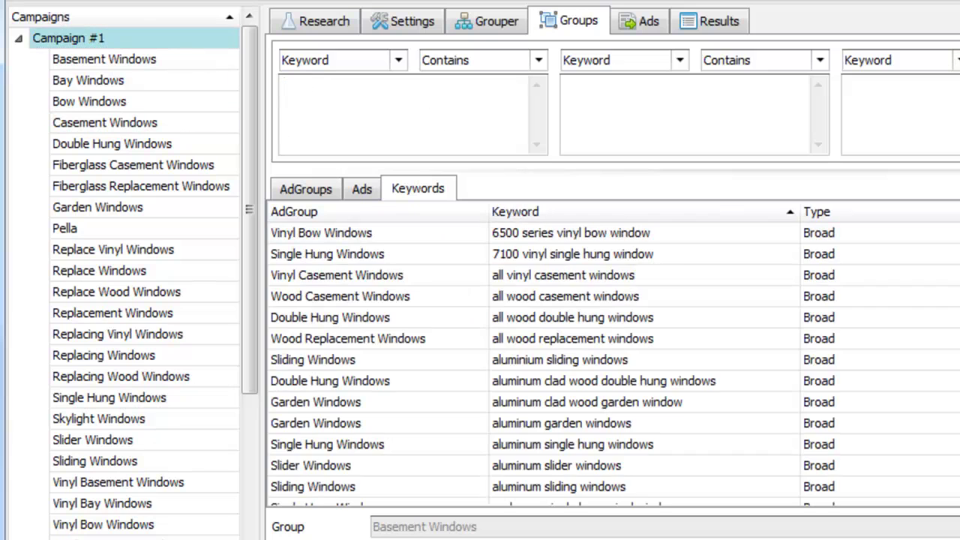
In the Casement Windows ad group, filter the keywords for "crank", delete all matches and clear the filter
left_click(170, 123)
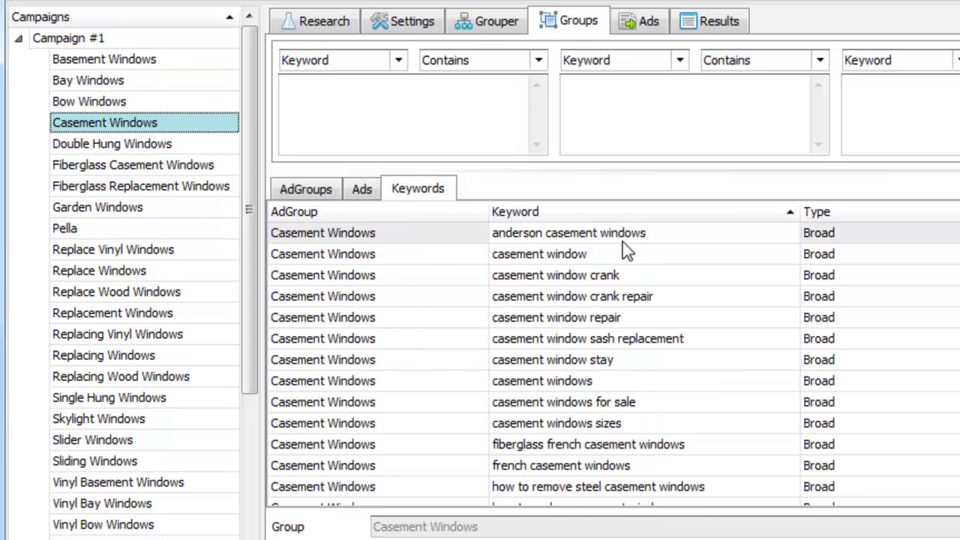
left_click(697, 360)
scroll(675, 315, "down", 2)
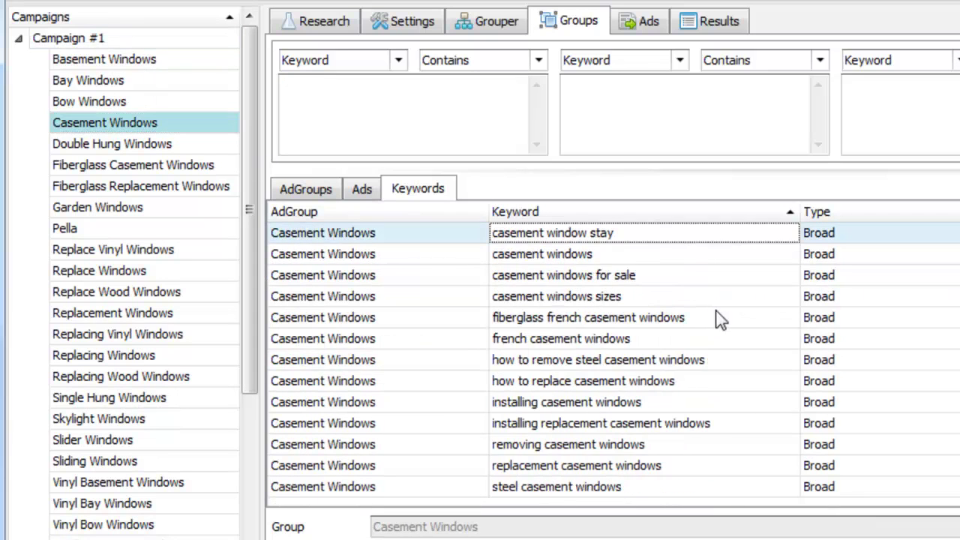
scroll(681, 312, "up", 2)
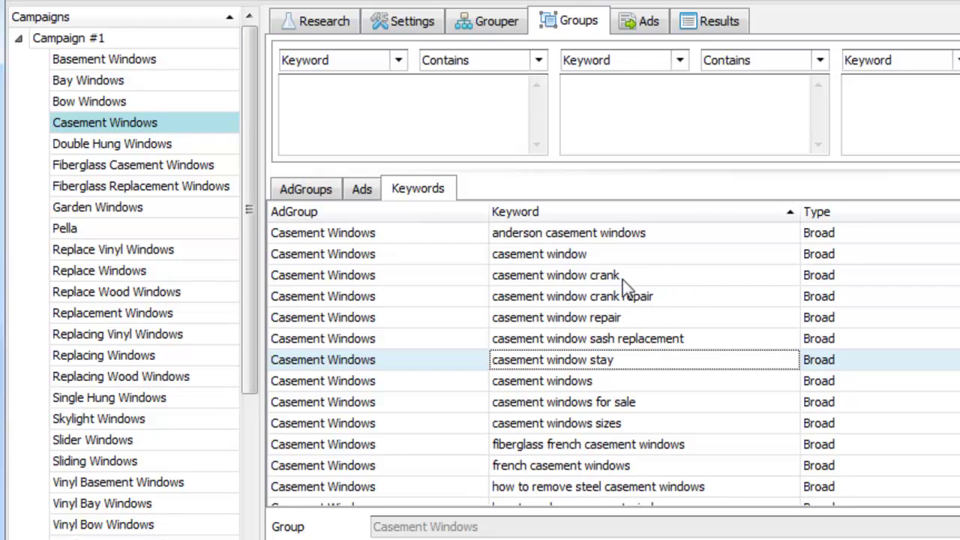
left_click(454, 105)
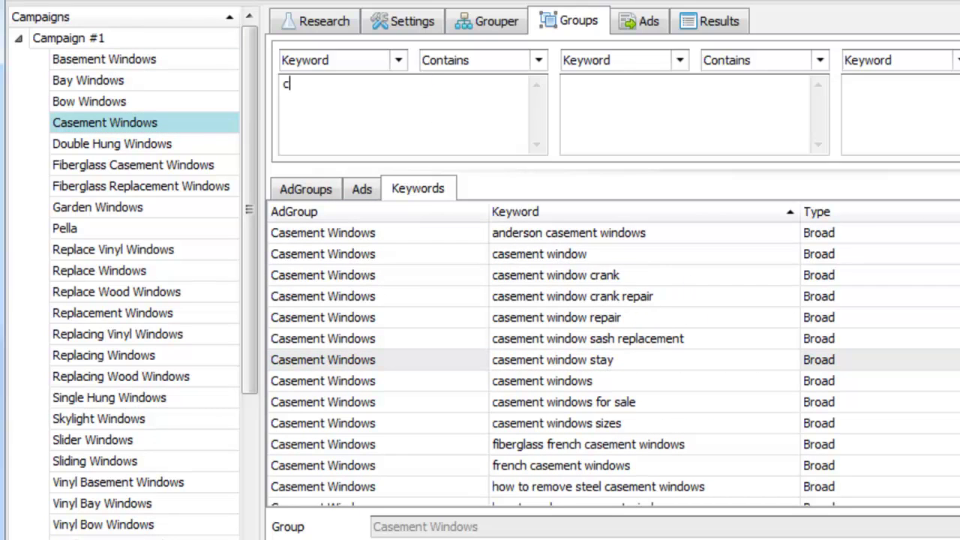
left_click(546, 239)
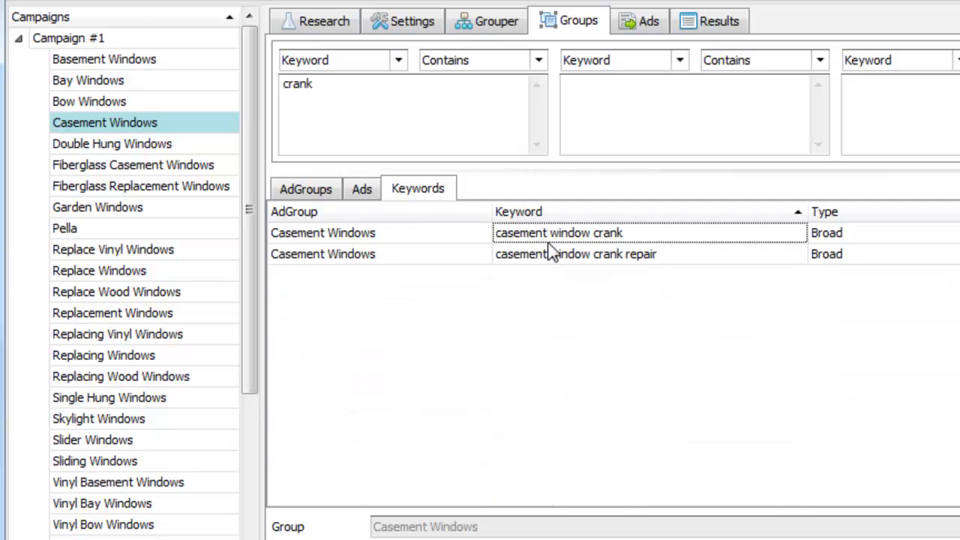
left_click(548, 253, "shift")
key("Delete")
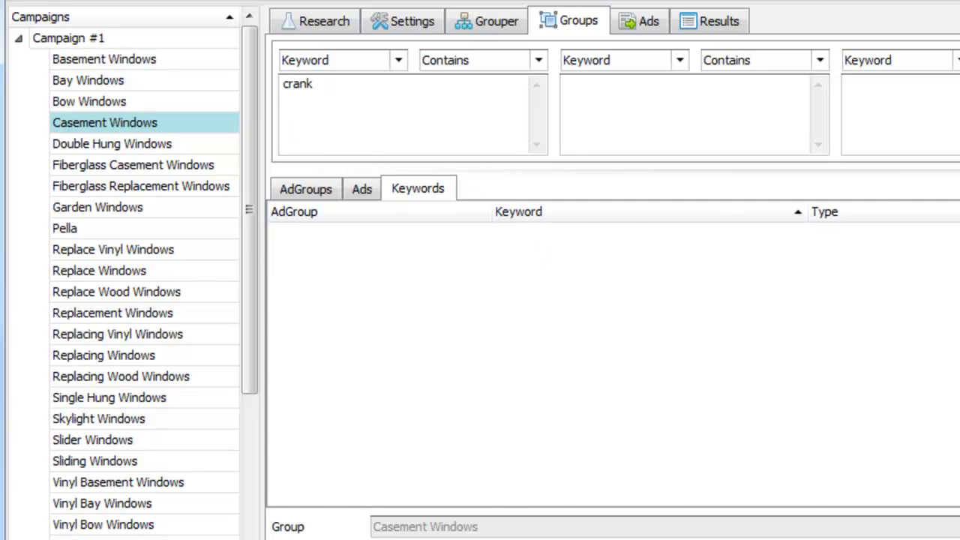
left_click(679, 360)
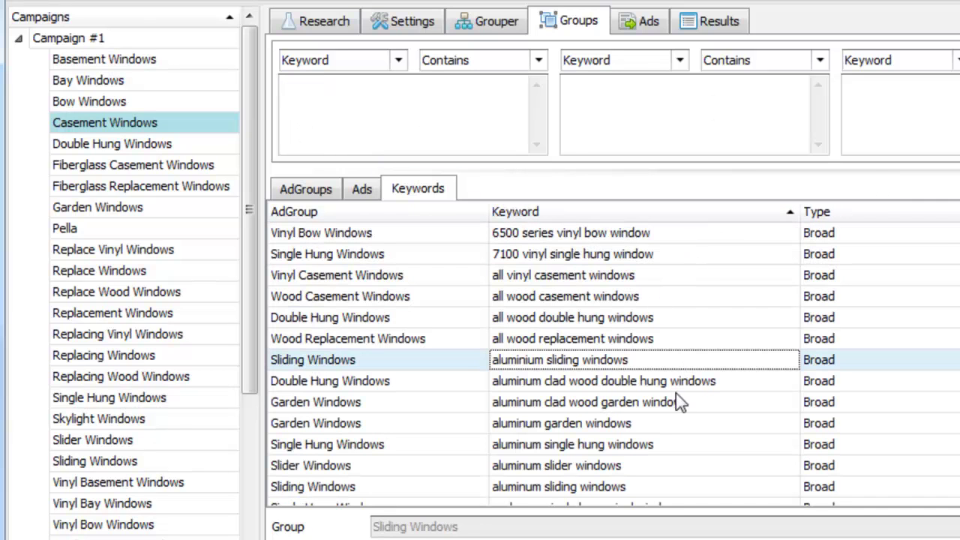
Examine the keywords of several ad groups, including Replace Wood Windows, Vinyl Bay Windows, Basement Windows and Casement Windows, for remaining irrelevant terms
left_click(171, 211)
left_click(176, 293)
scroll(170, 337, "down", 2)
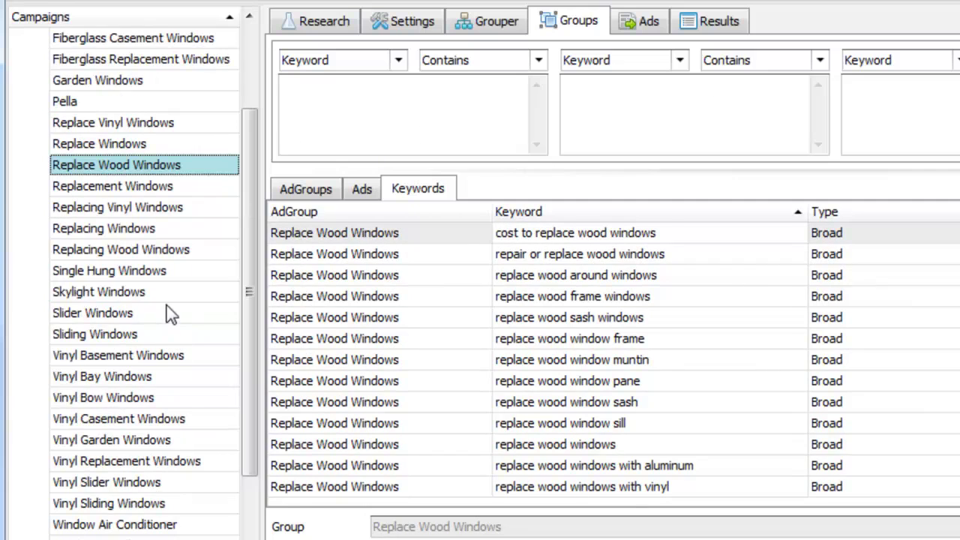
left_click(184, 376)
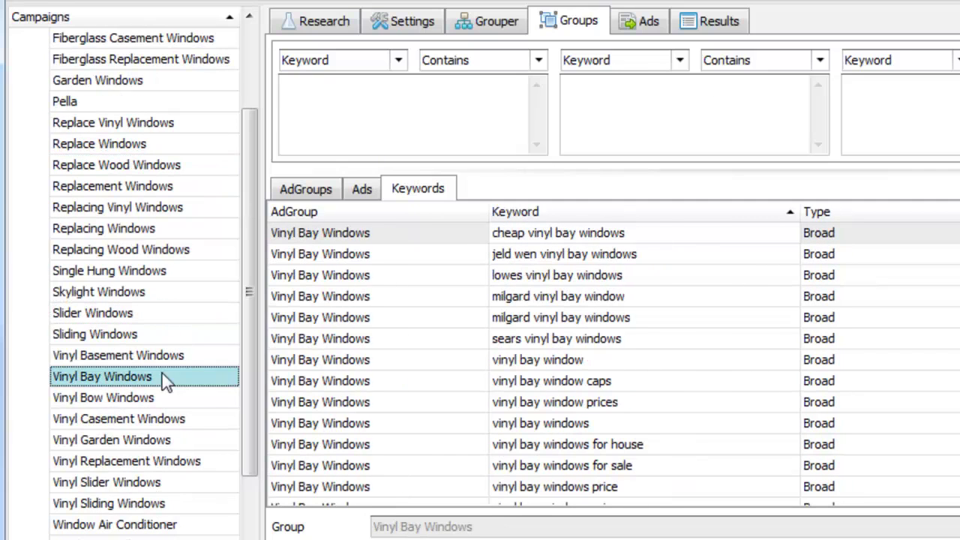
left_click(197, 271)
scroll(255, 262, "up", 2)
left_click(187, 123)
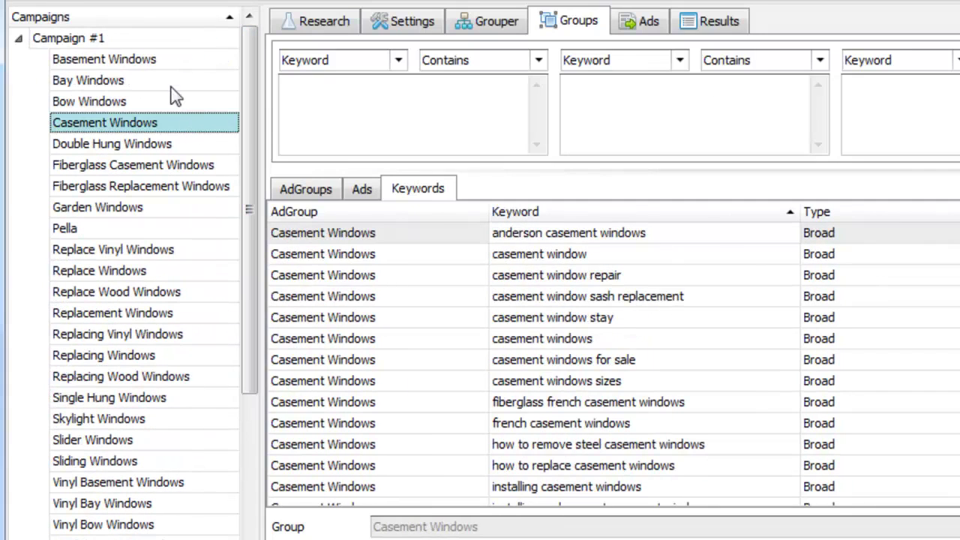
left_click(172, 80)
left_click(171, 58)
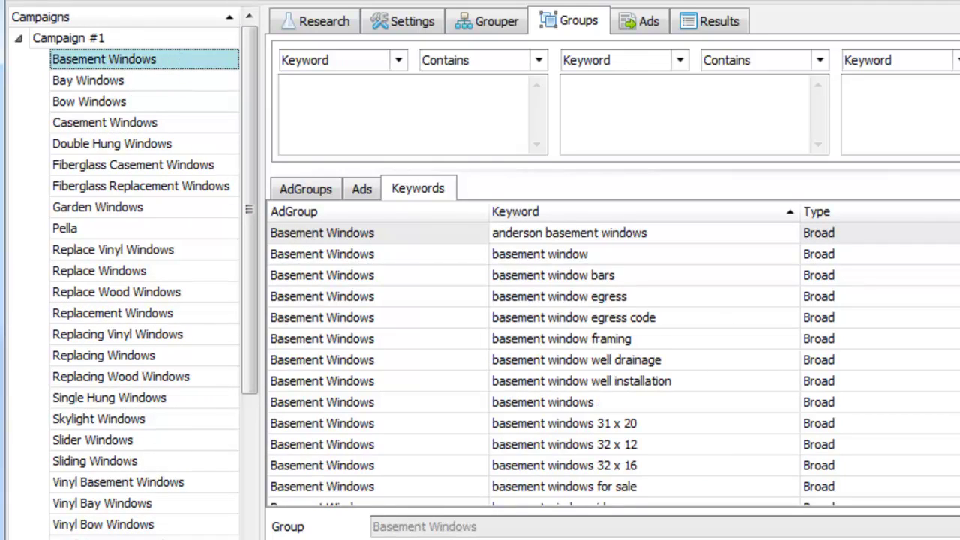
scroll(613, 361, "down", 7)
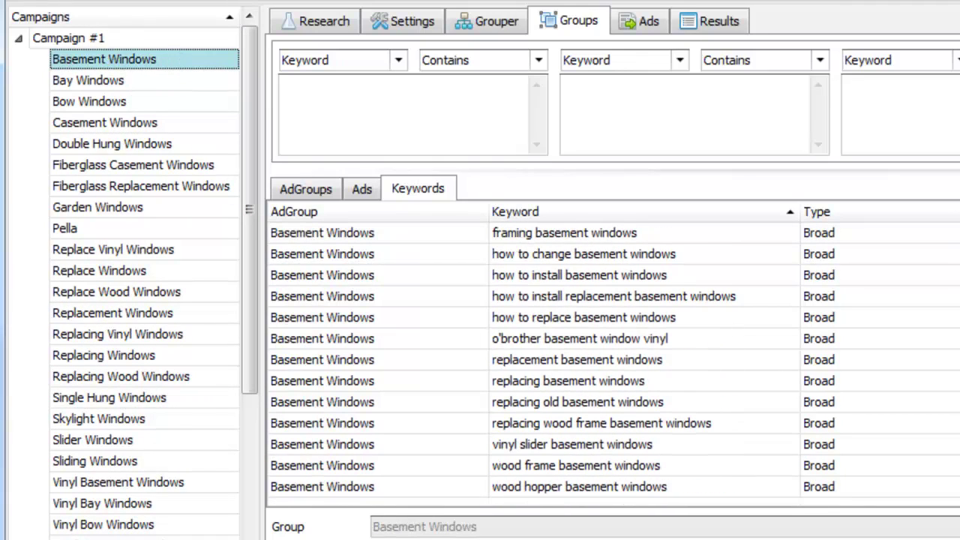
left_click(192, 80)
left_click(179, 123)
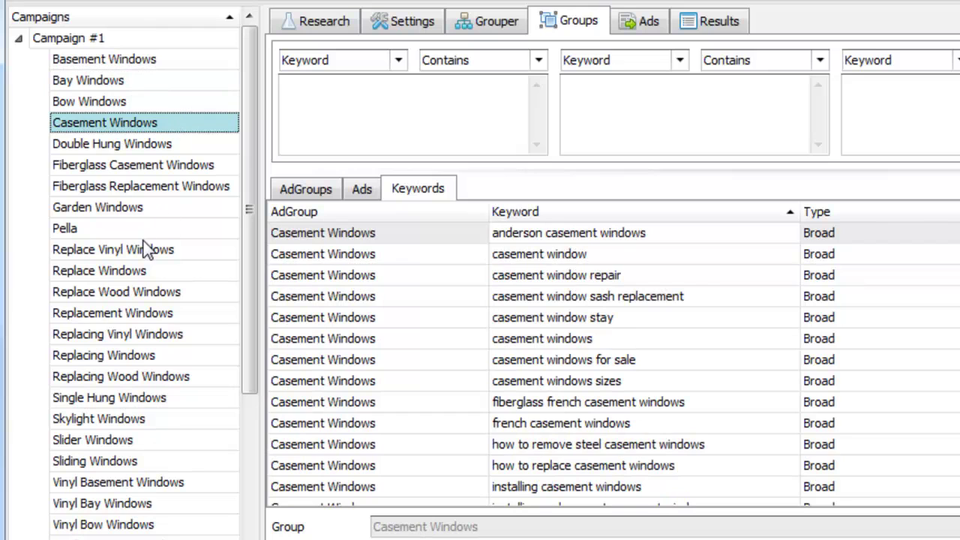
left_click(426, 88)
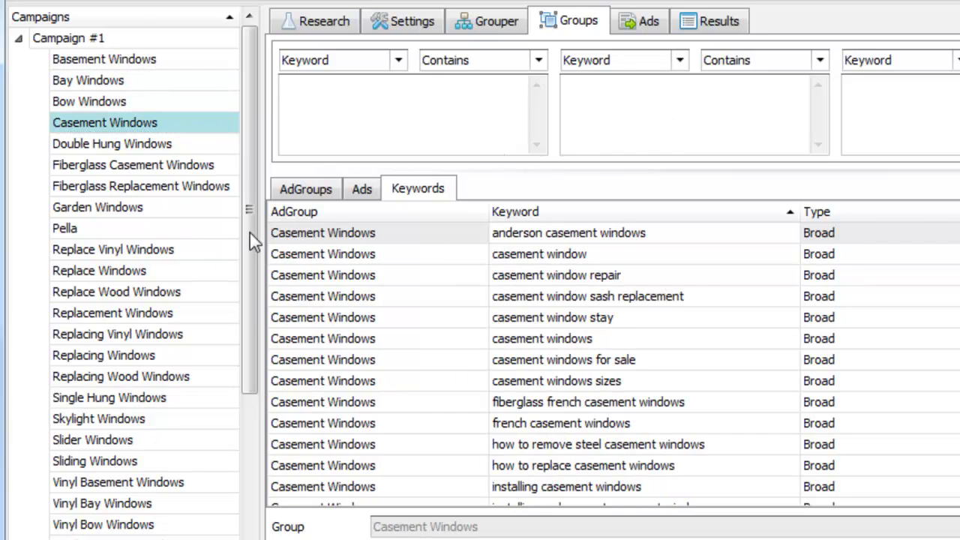
Select the casement window repair, casement windows for sale, french casement windows and installing casement windows keywords together, and open their destination URL for editing
left_click(458, 275)
left_click(487, 358, "ctrl")
left_click(529, 421, "ctrl")
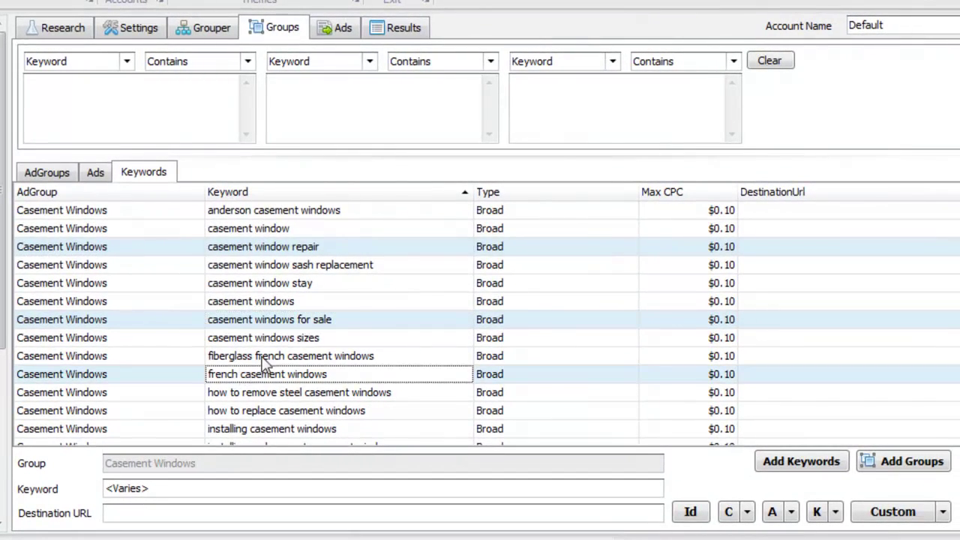
scroll(274, 364, "down", 2)
left_click(274, 359, "ctrl")
left_click(198, 513)
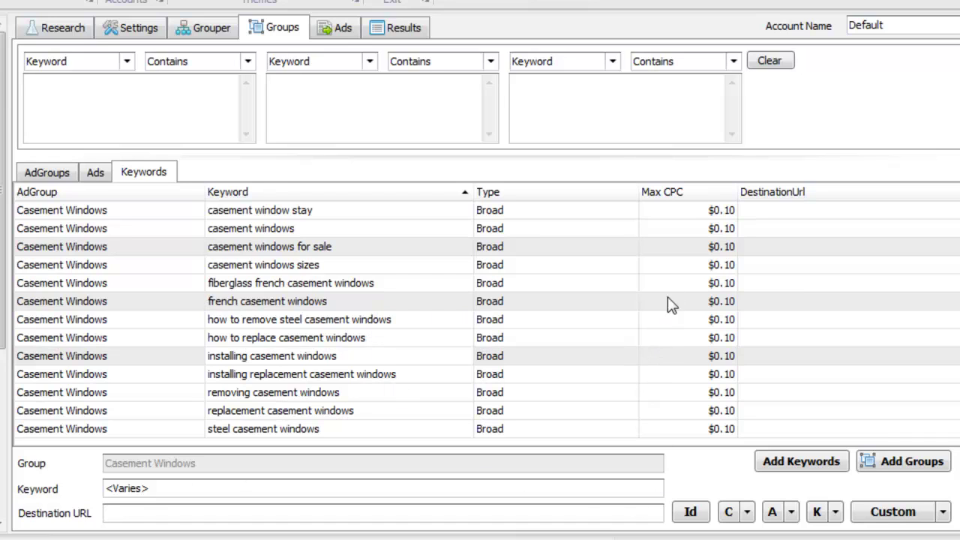
Select the installing casement windows, french casement windows and casement windows for sale keywords together, then only casement window sash replacement
left_click(678, 269)
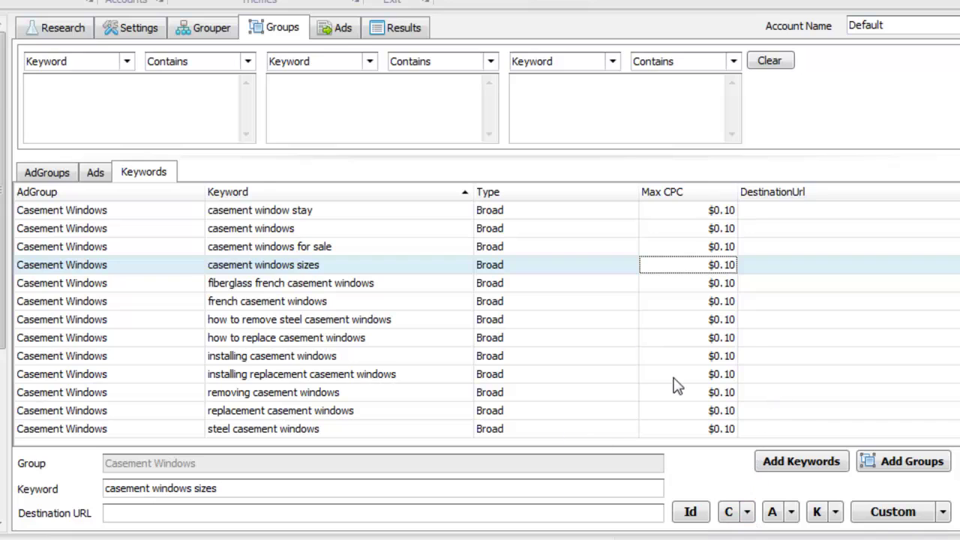
left_click(677, 356)
left_click(628, 301, "ctrl")
left_click(589, 254, "ctrl")
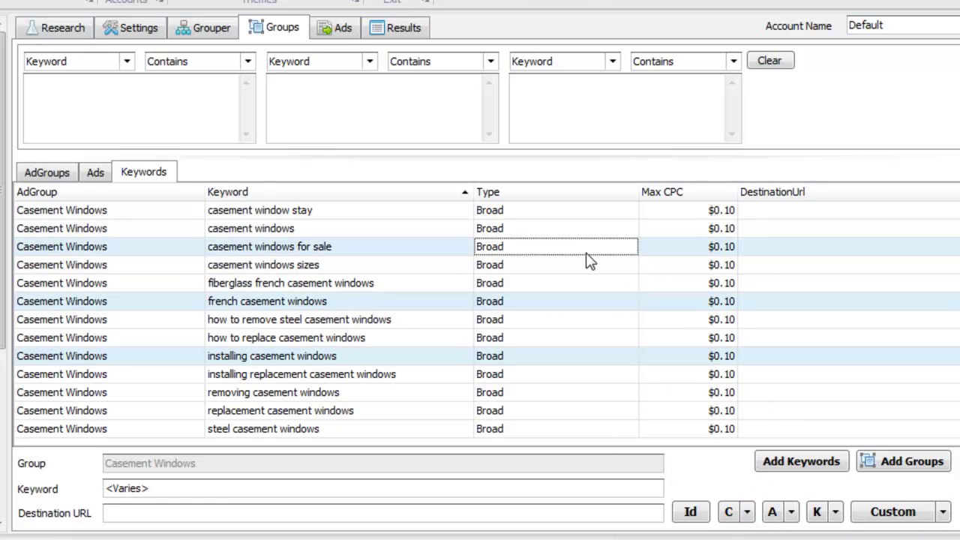
scroll(630, 267, "up", 2)
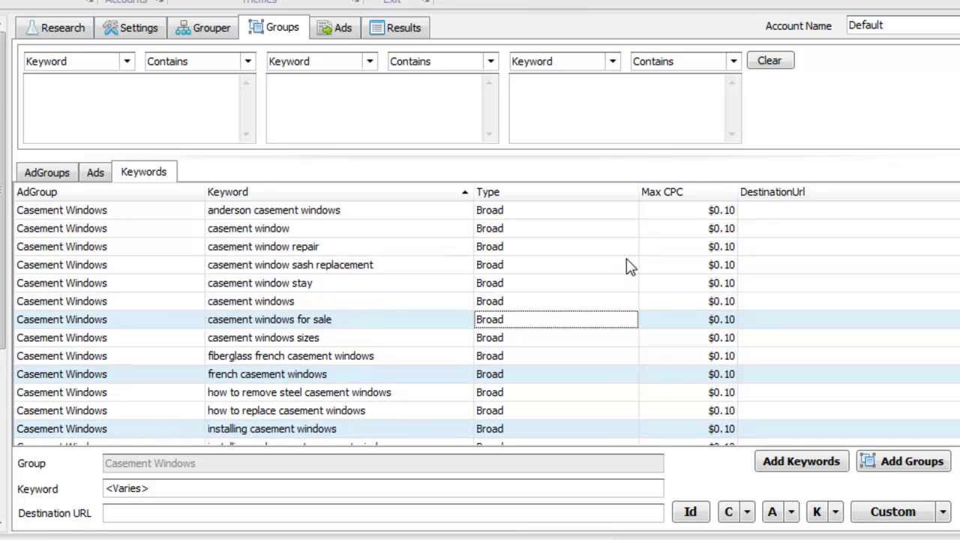
left_click(570, 265)
left_click(203, 93)
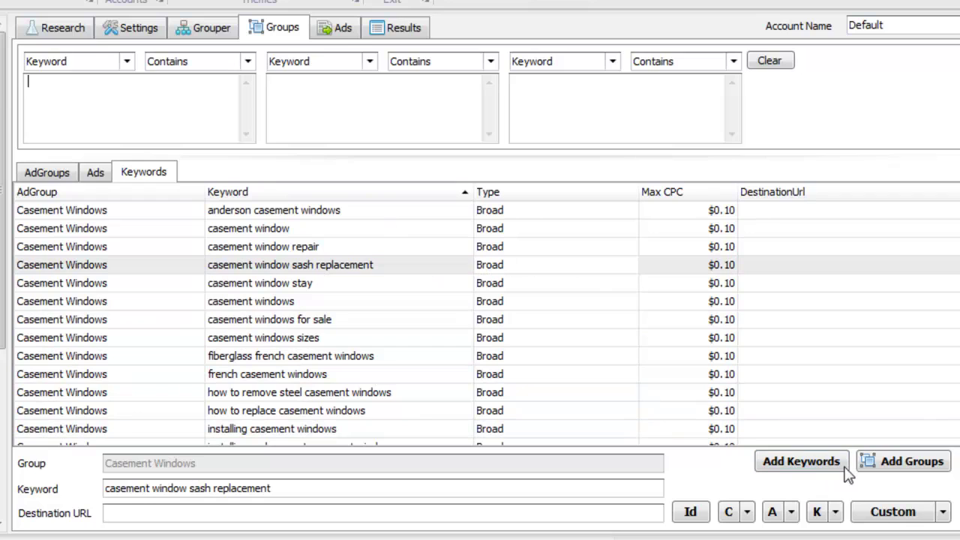
Open the Add Keywords dialog, examine the ad groups it offers as targets, and cancel it
left_click(805, 470)
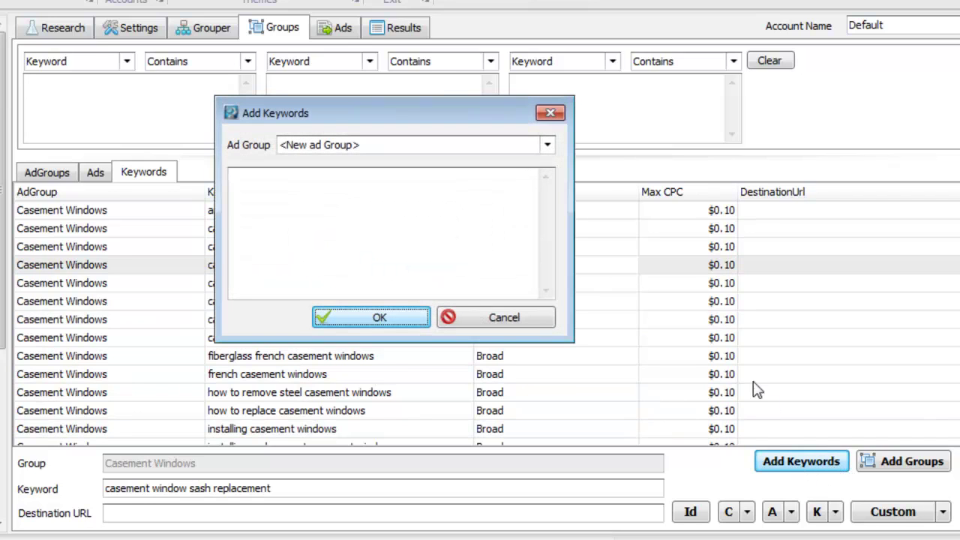
left_click(548, 145)
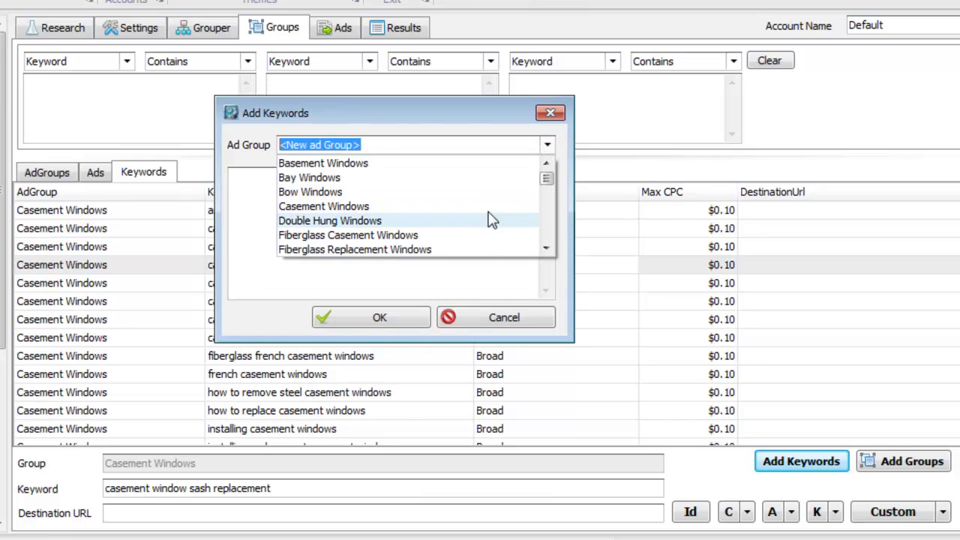
left_click(500, 316)
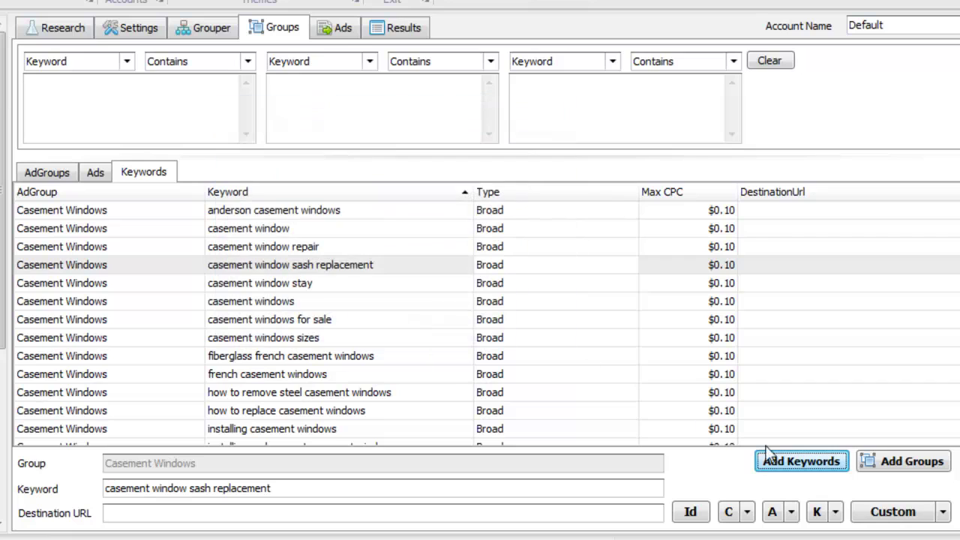
Add an ad group named *Competitor to the campaign
left_click(882, 466)
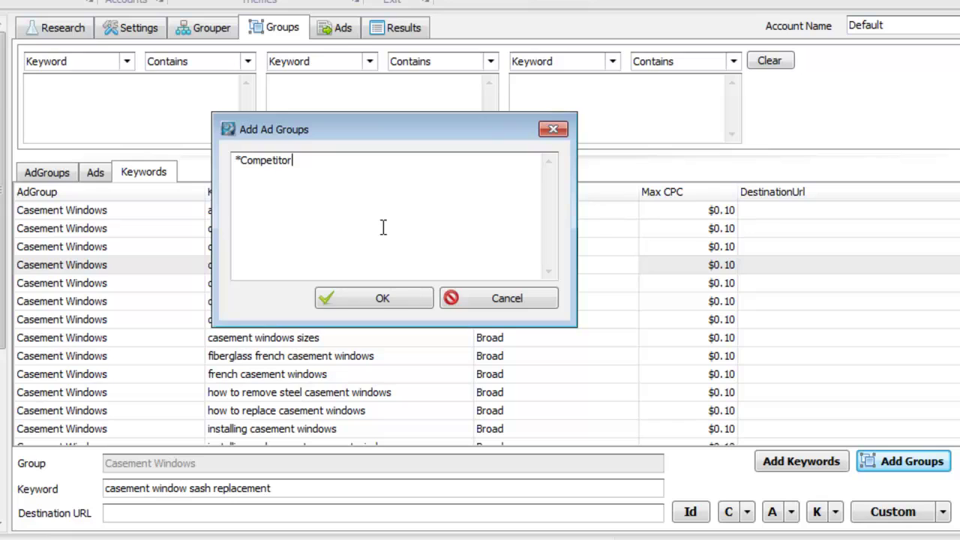
left_click(360, 299)
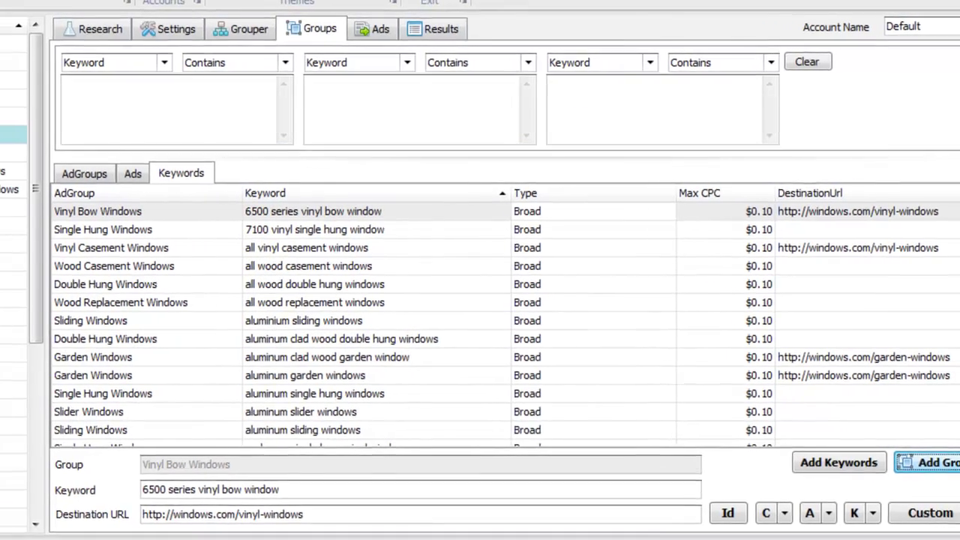
Switch to the text file of negative words and copy the brand list ending in gerkin
key("alt+Tab")
left_click(288, 213)
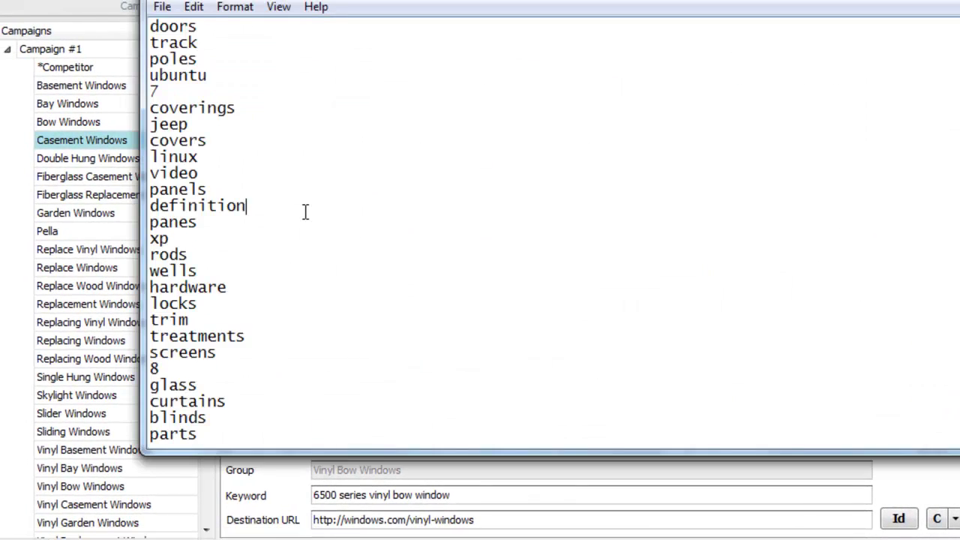
scroll(305, 212, "up", 20)
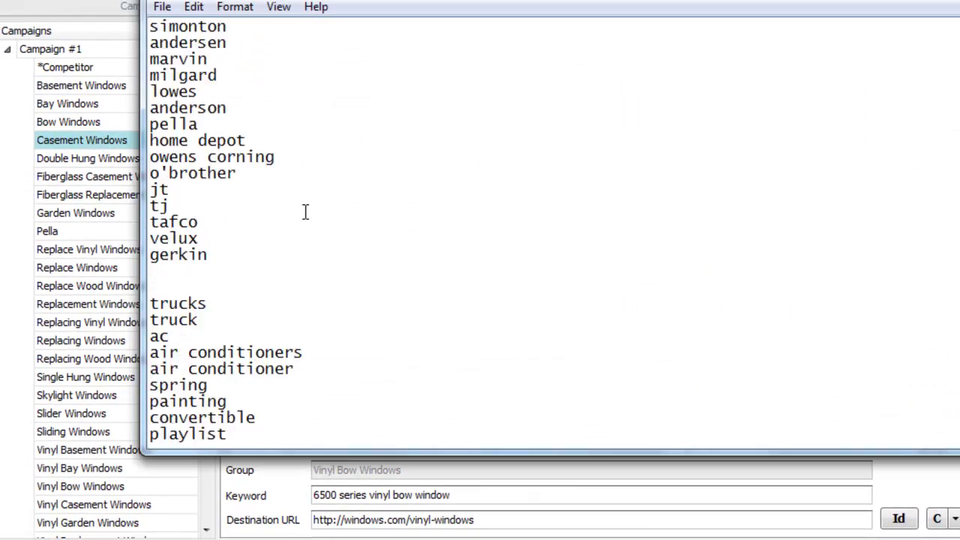
scroll(305, 212, "up", 2)
left_click_drag(219, 356, 158, 16)
Switch back to the campaign software and filter all Campaign #1 keywords by ContainsFullWord with the copied brand list
left_click(480, 136)
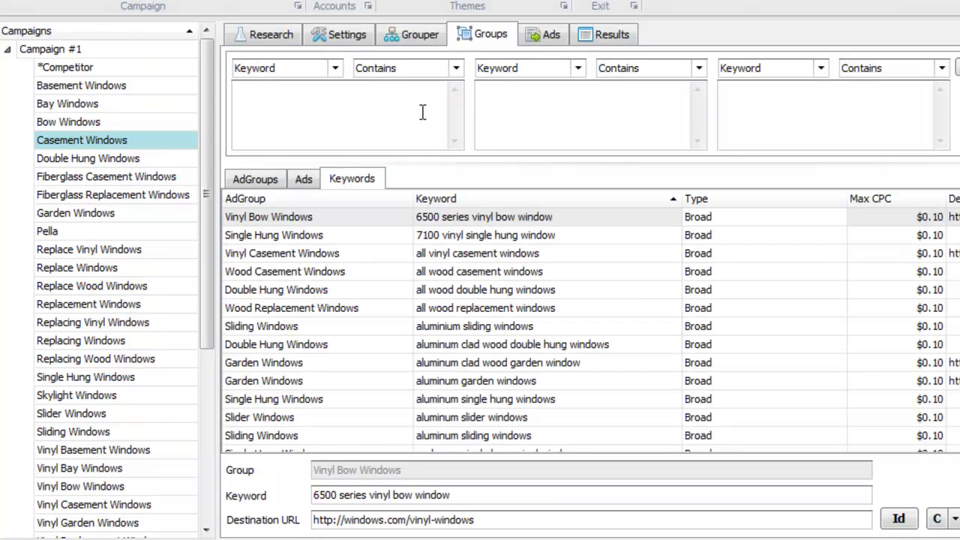
left_click(382, 107)
key("ctrl+v")
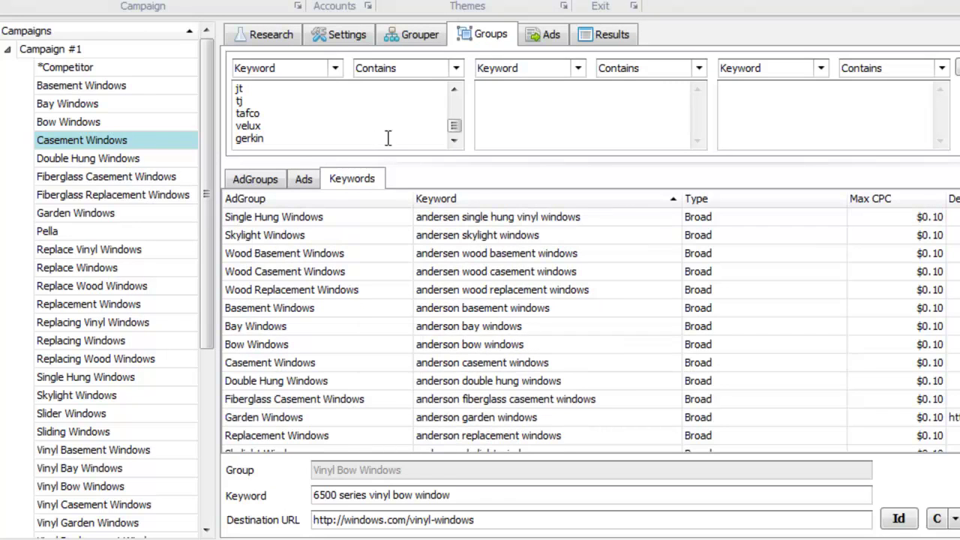
left_click(416, 73)
left_click(402, 100)
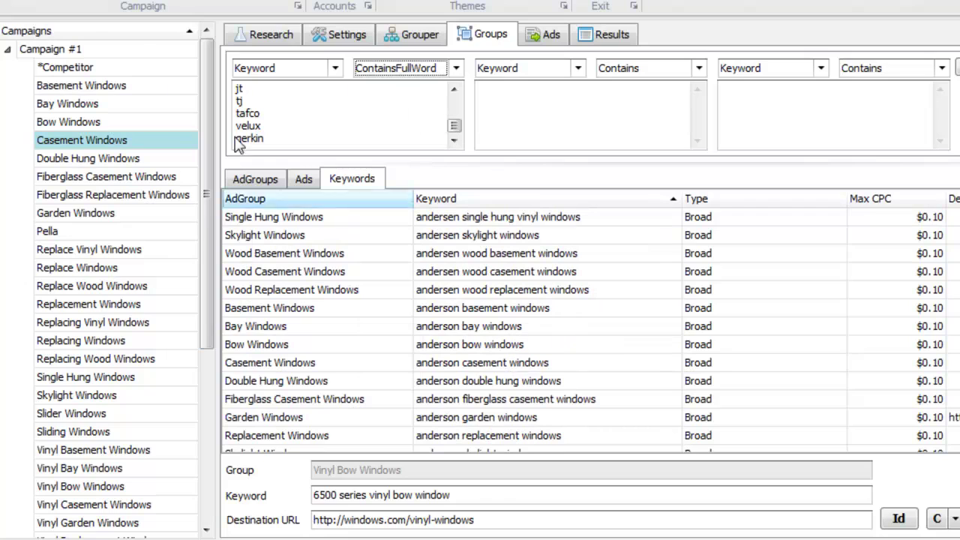
left_click(118, 55)
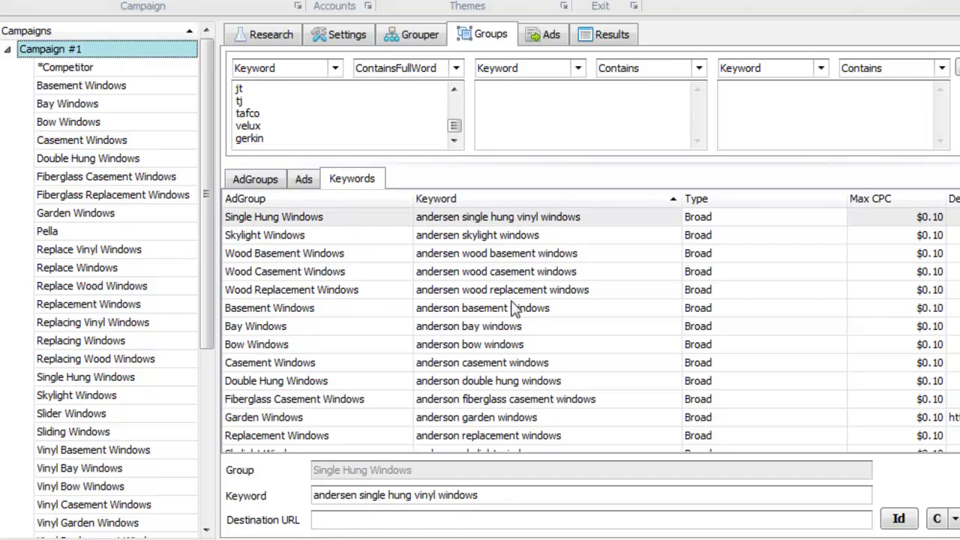
Move all of the filtered brand keywords from their current ad groups into the *Competitor ad group
left_click(615, 325)
scroll(832, 322, "down", 6)
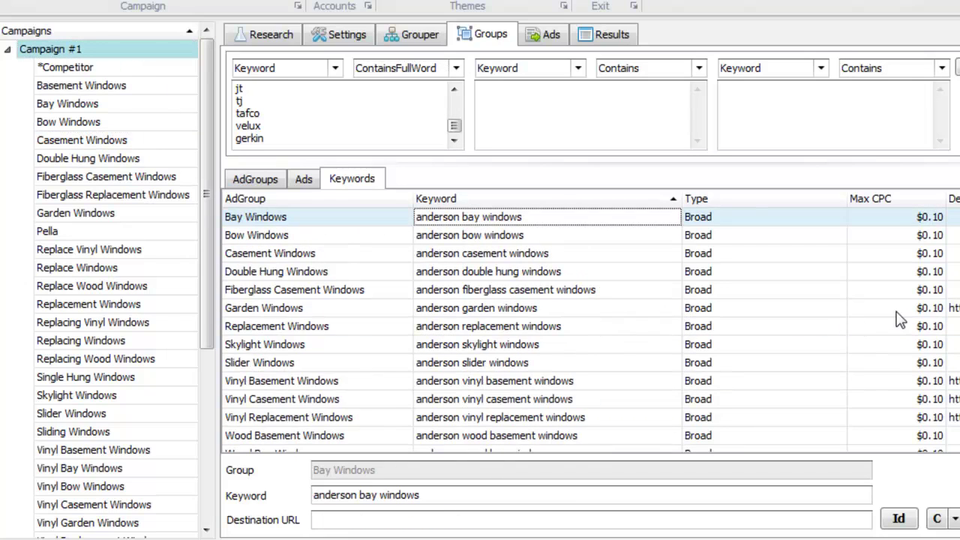
left_click(737, 330)
key("ctrl+a")
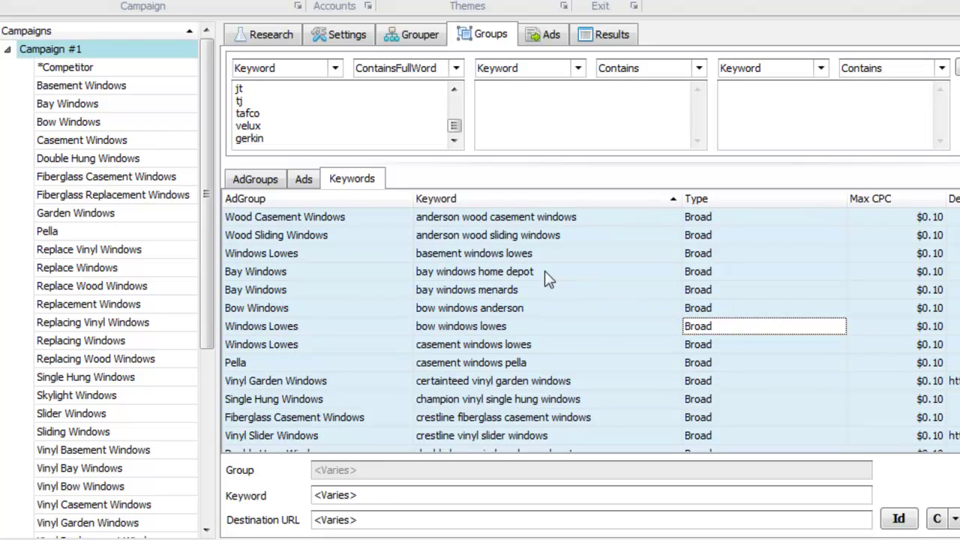
left_click(545, 272)
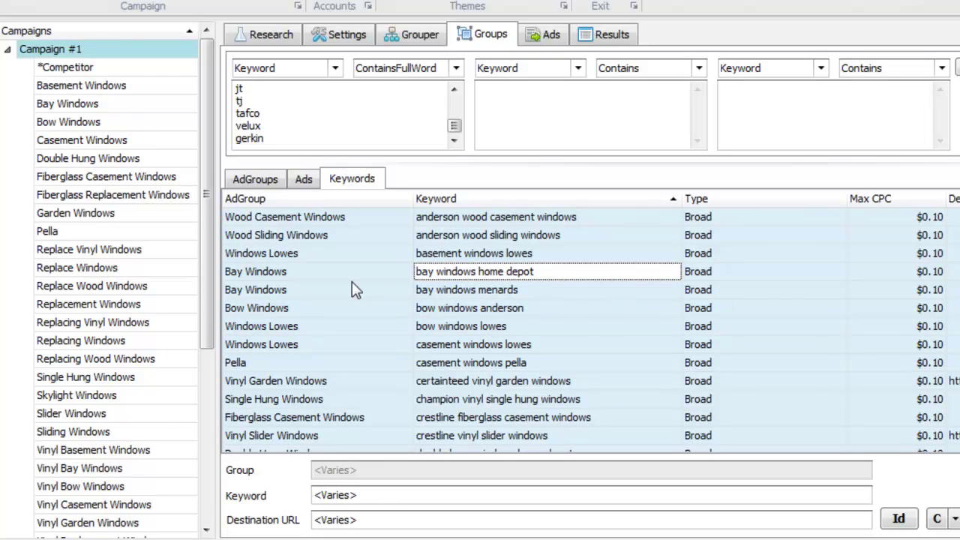
left_click_drag(352, 285, 91, 69)
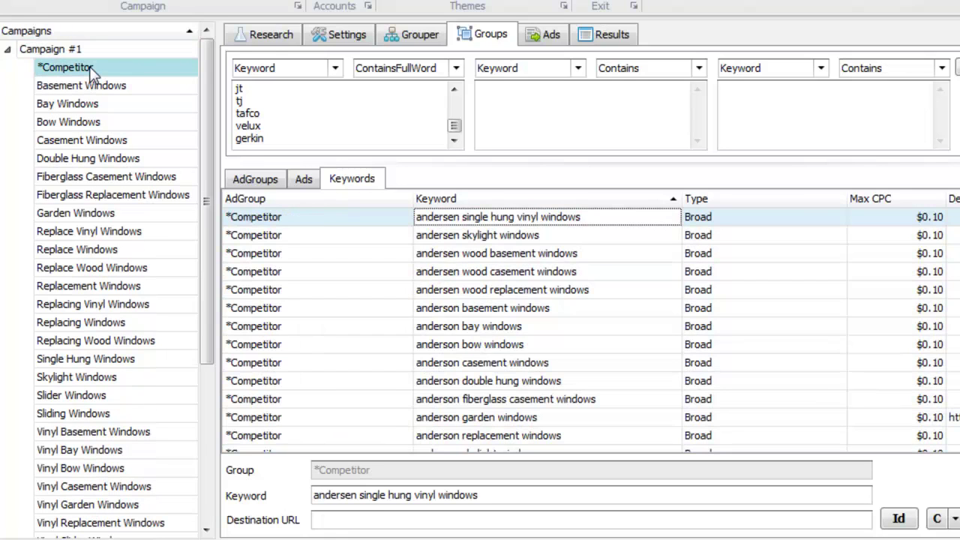
Examine the keywords of the *Competitor, Bay Windows, Casement Windows and Fiberglass Replacement Windows ad groups and of the whole Campaign #1
left_click(68, 104)
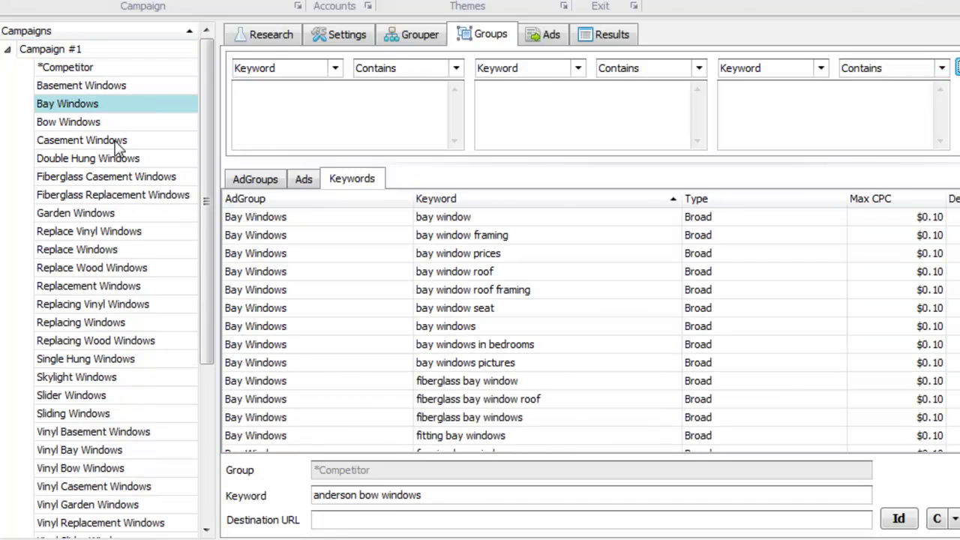
left_click(90, 69)
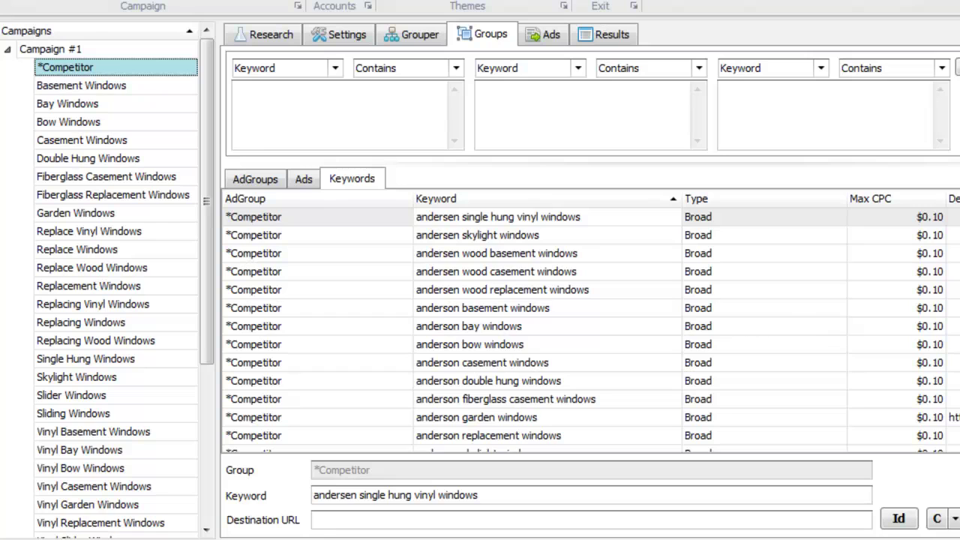
scroll(590, 250, "down", 10)
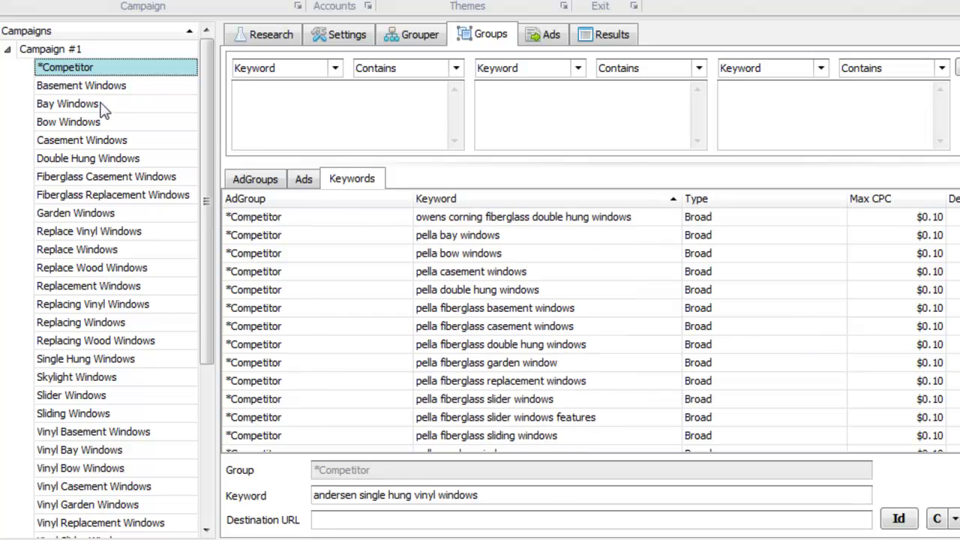
key("Down")
left_click(124, 70)
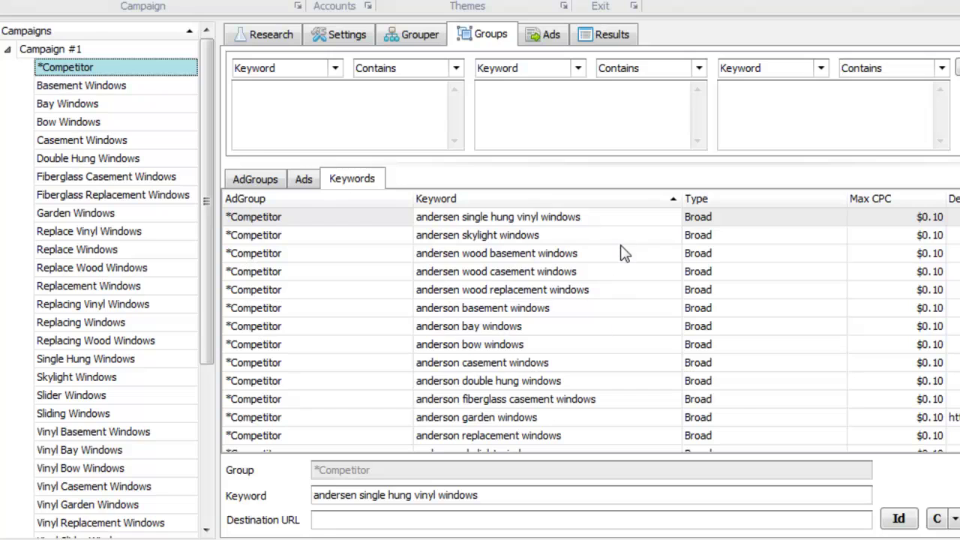
left_click(159, 104)
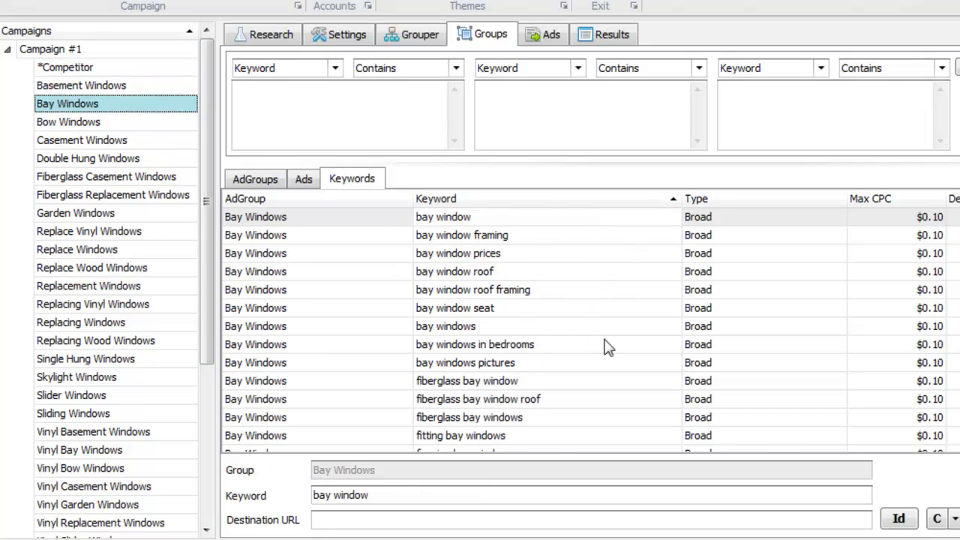
scroll(611, 348, "down", 2)
left_click(58, 140)
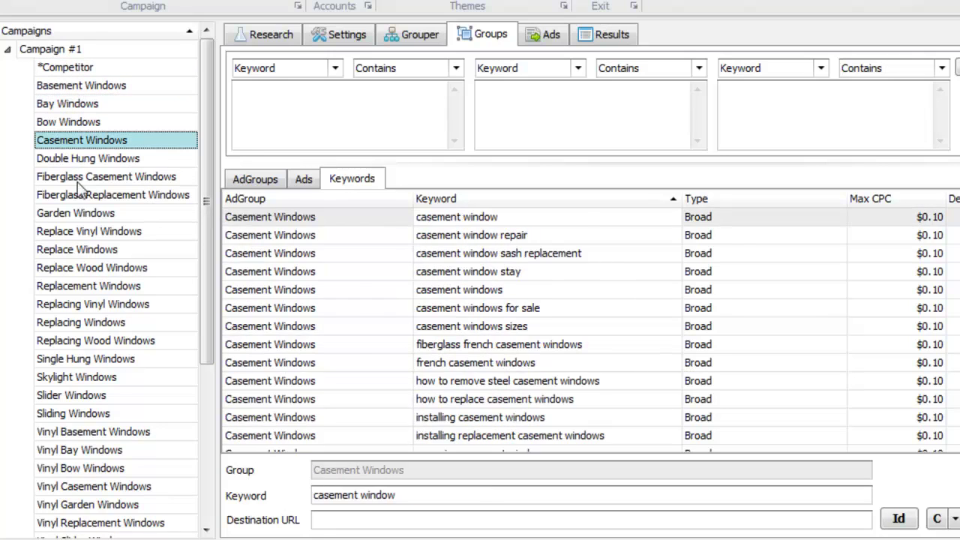
left_click(146, 197)
left_click(107, 51)
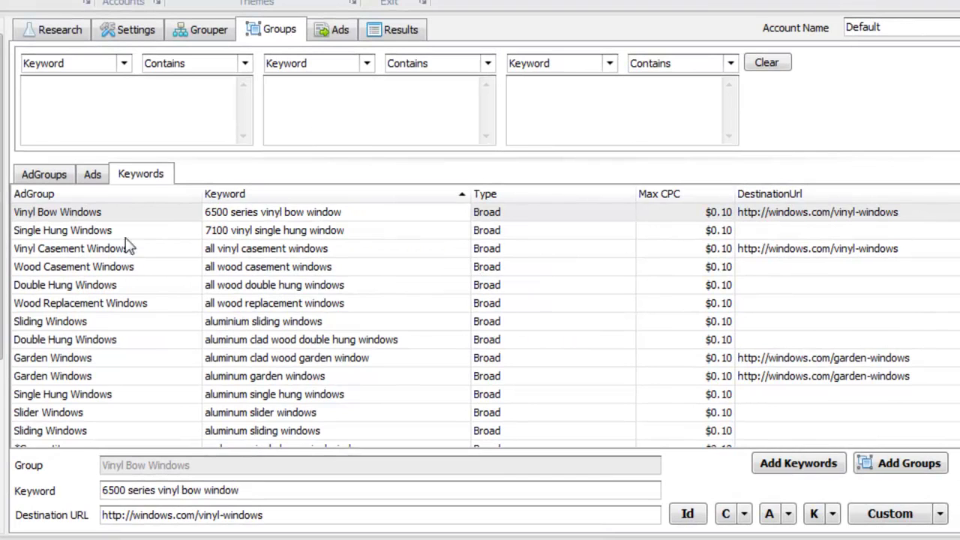
Look over Campaign #1's ad group list, its keyword list in the Grouper, and its list of ads
left_click(66, 175)
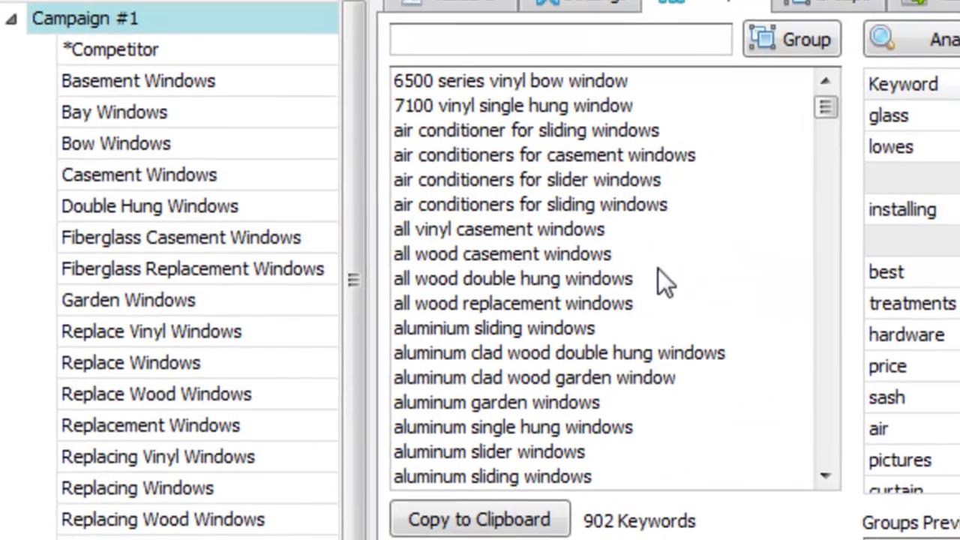
left_click(660, 265)
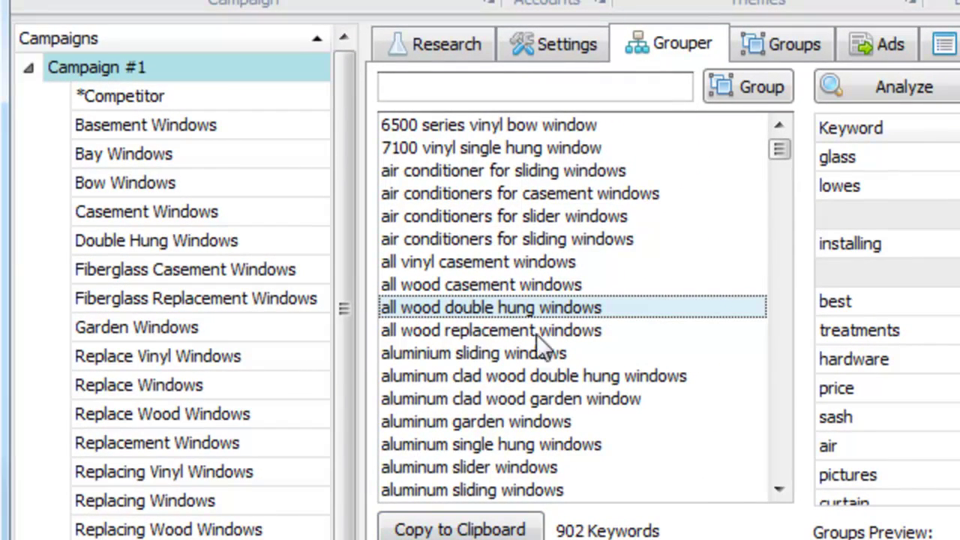
left_click(545, 422, "shift")
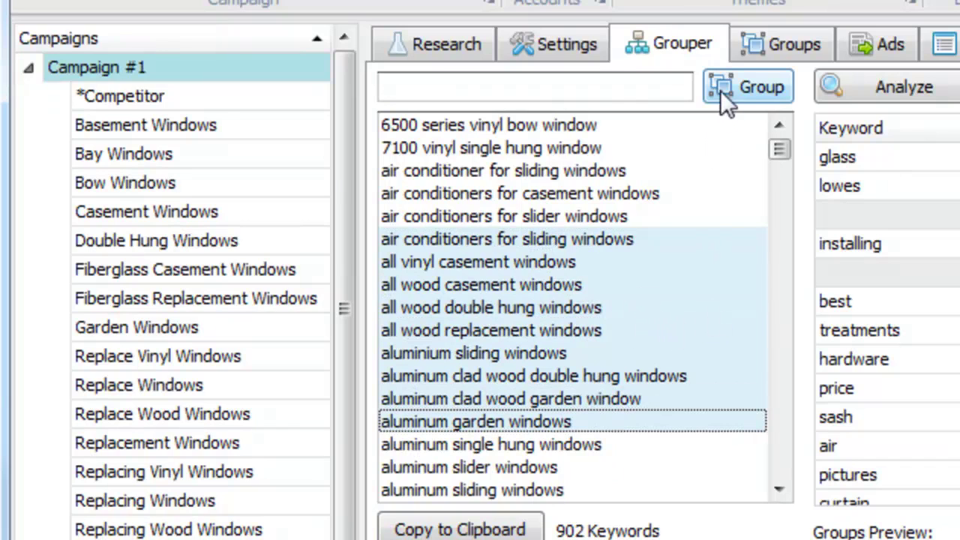
left_click(776, 51)
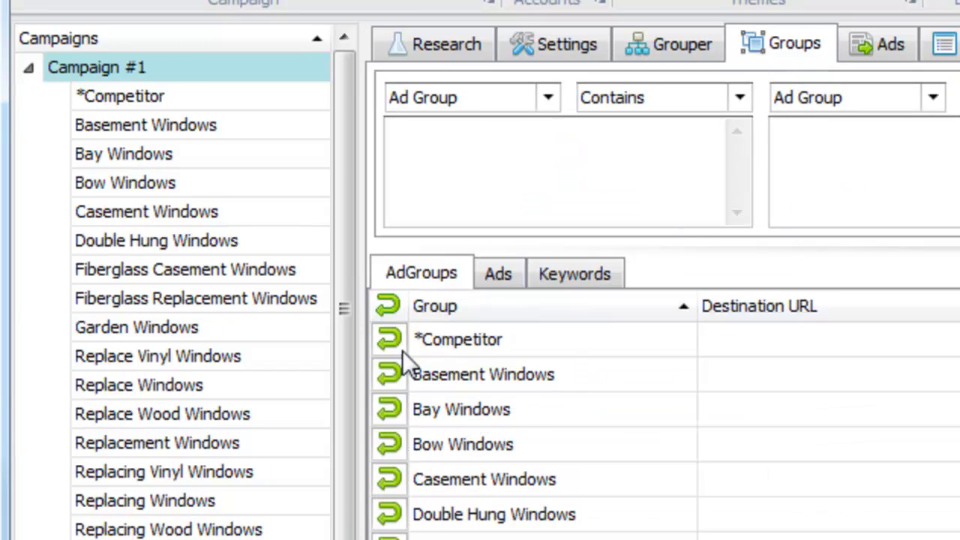
left_click(498, 275)
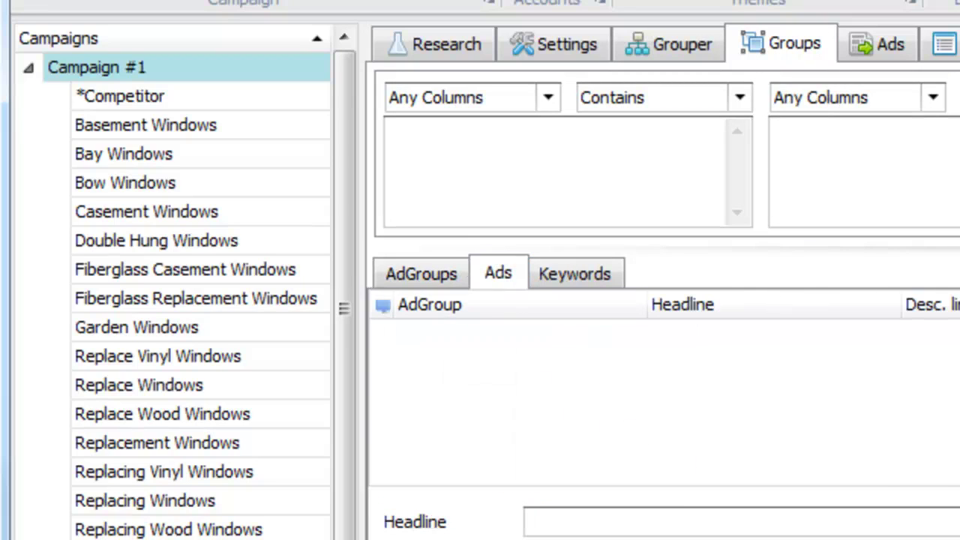